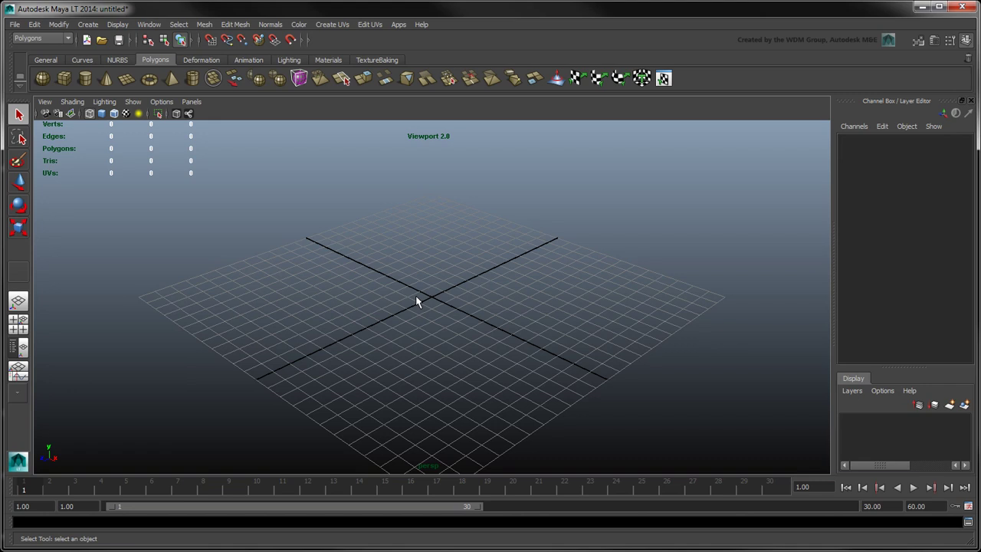
Switch the viewport to the four-view layout showing top, perspective, front and side panels
key(space)
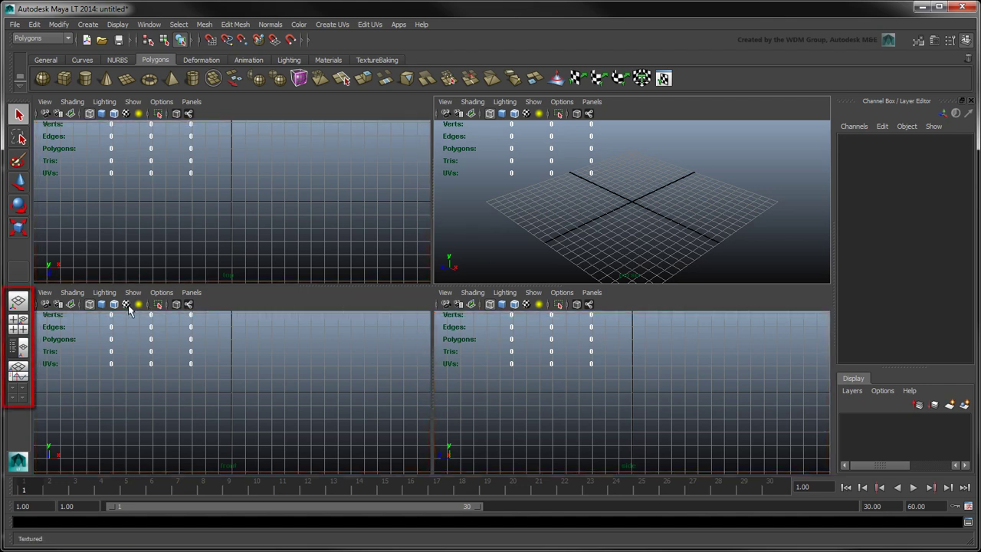
click(18, 303)
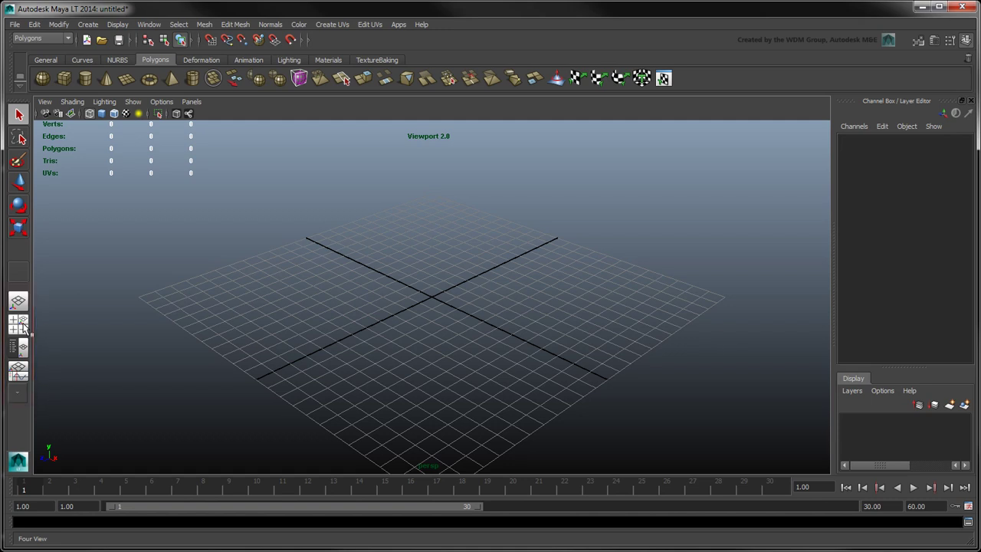
click(23, 326)
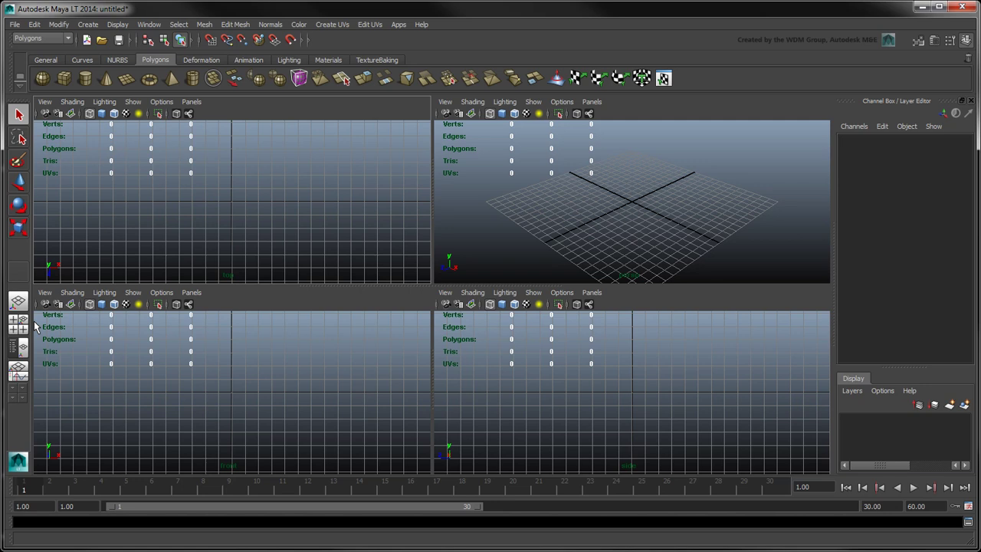
Import jetpack_top.png as an image plane in the top view
click(46, 104)
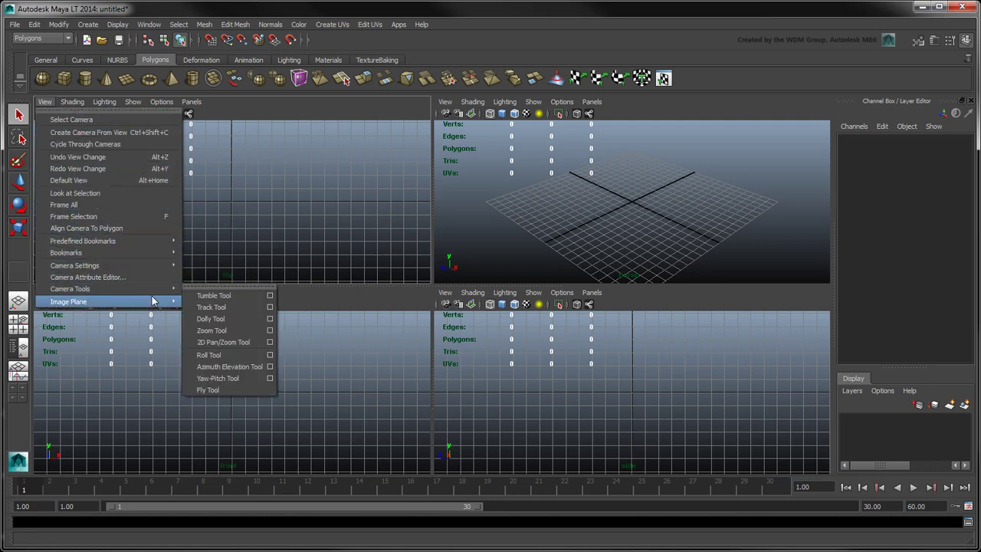
mouse_move(150, 301)
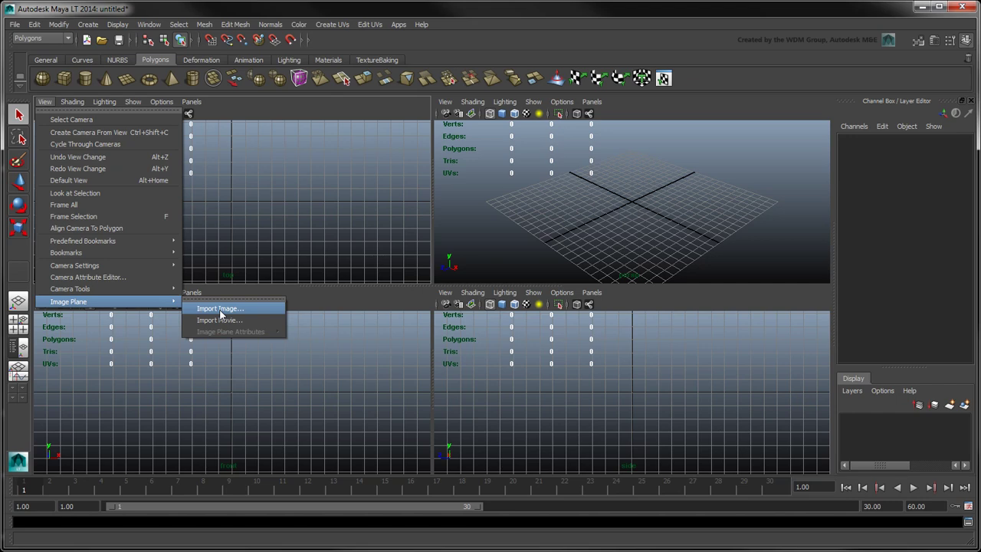
click(222, 310)
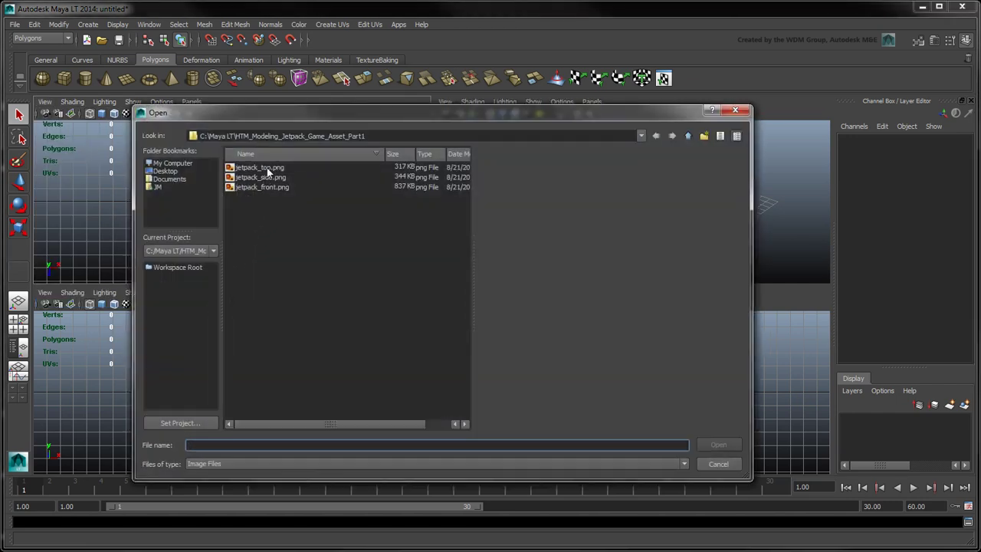
click(267, 168)
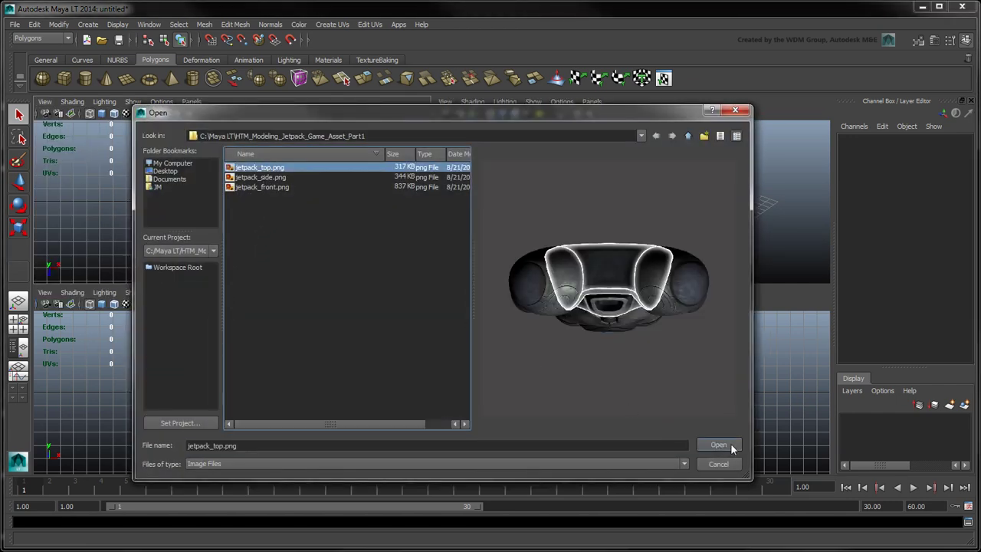
click(732, 448)
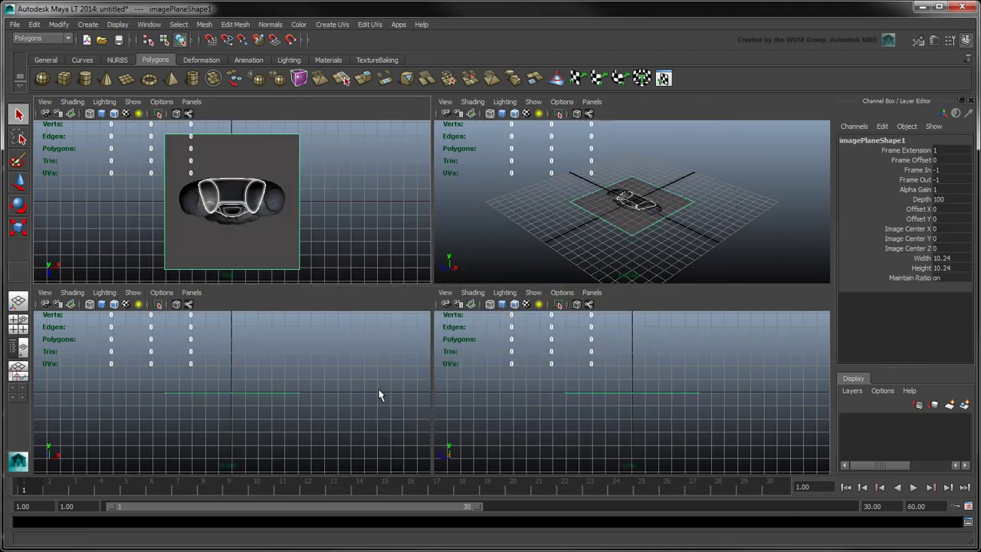
Import jetpack_front.png as an image plane in the front view
click(44, 292)
mouse_move(112, 492)
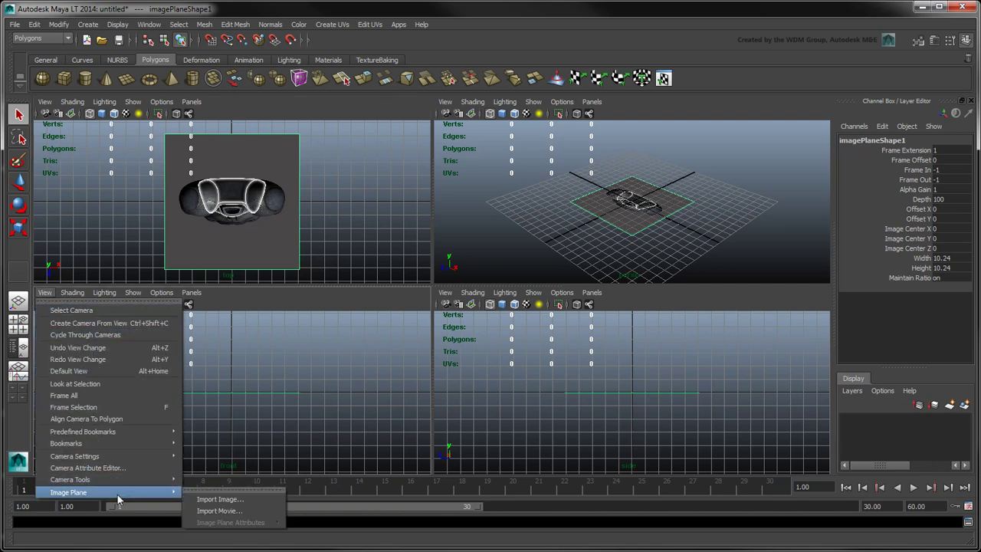
click(198, 496)
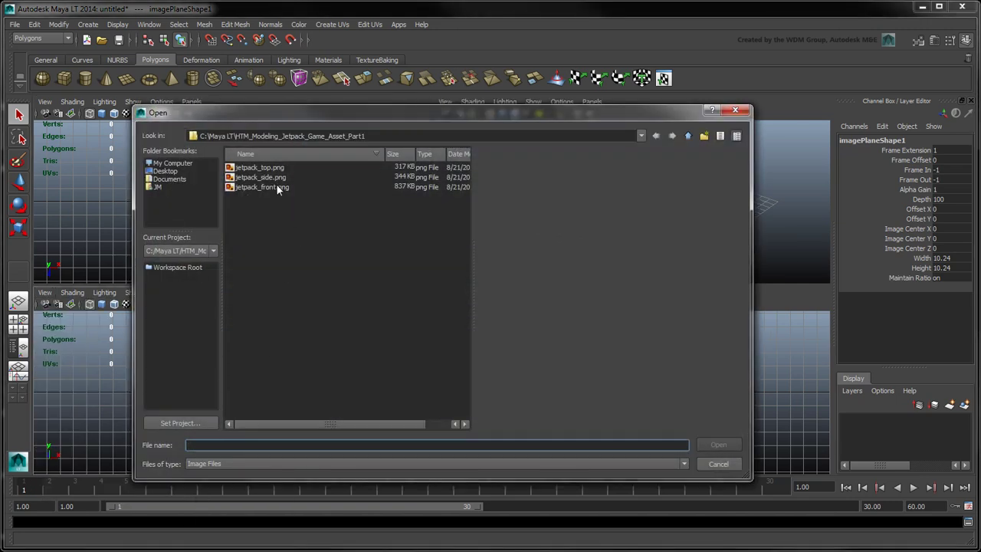
double_click(276, 187)
Import jetpack_side.png as an image plane in the side view
click(445, 294)
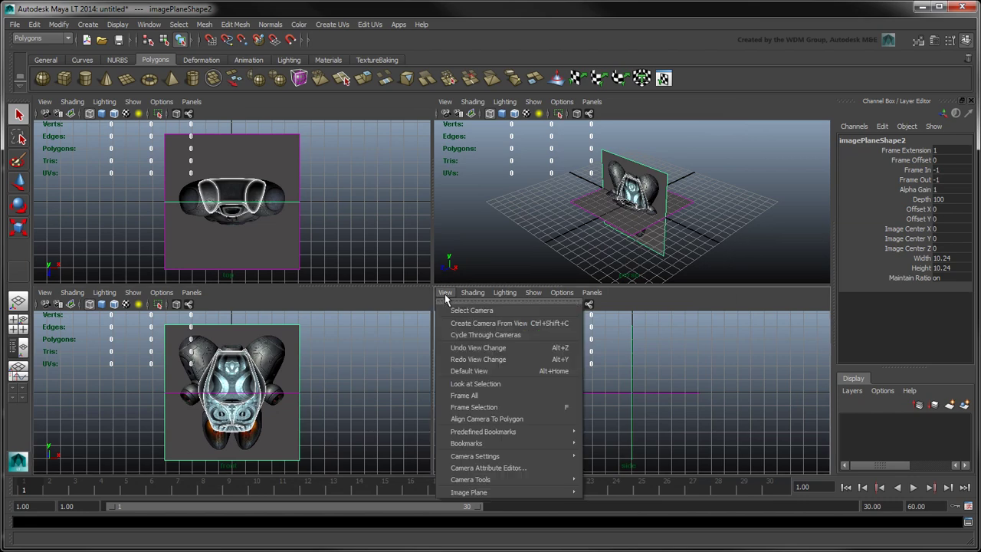
mouse_move(511, 494)
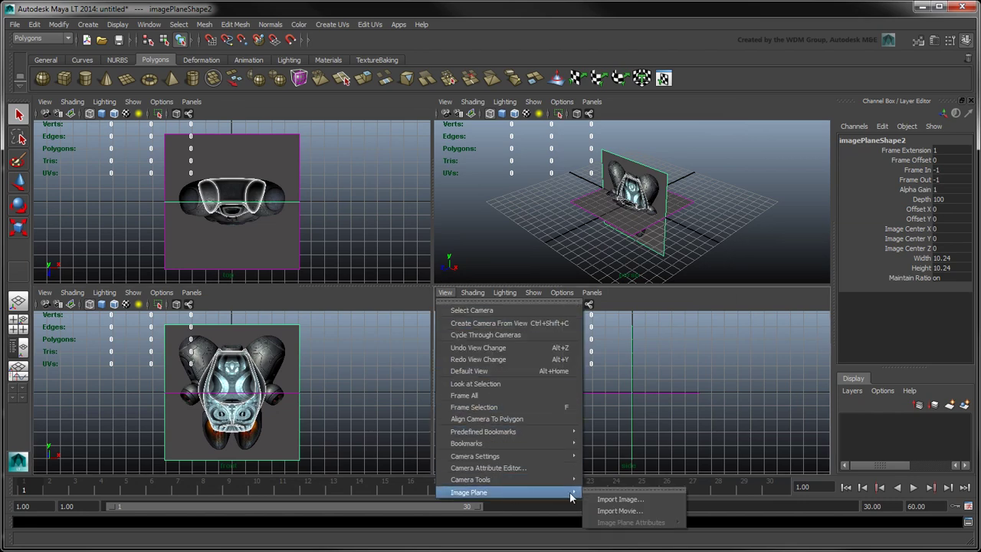
click(620, 499)
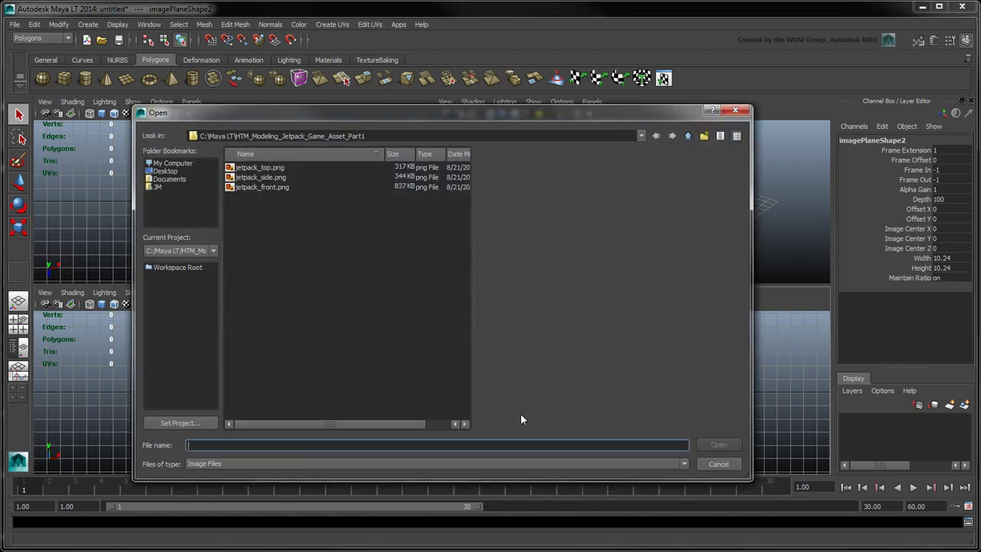
double_click(278, 177)
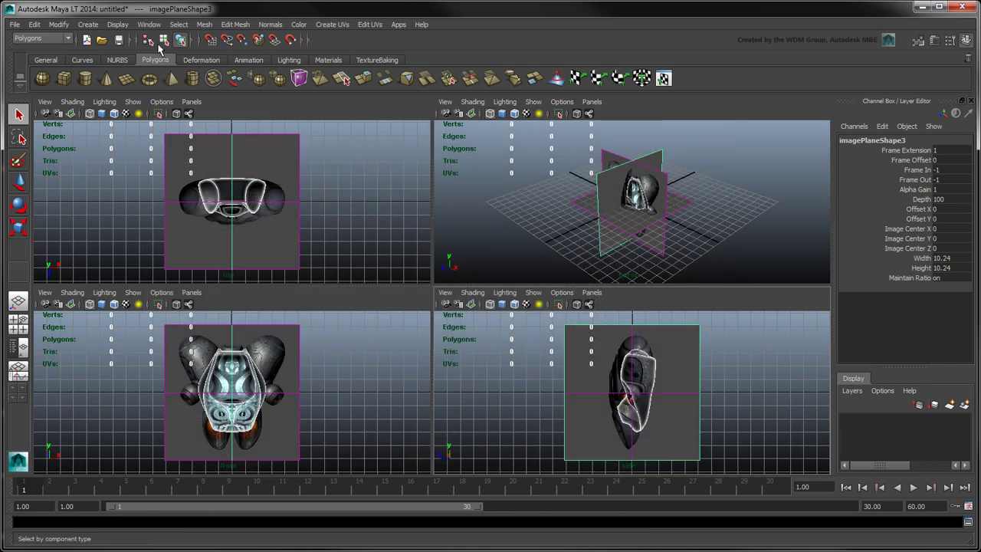
Open the Outliner and rename imagePlane1 to top_img
click(149, 24)
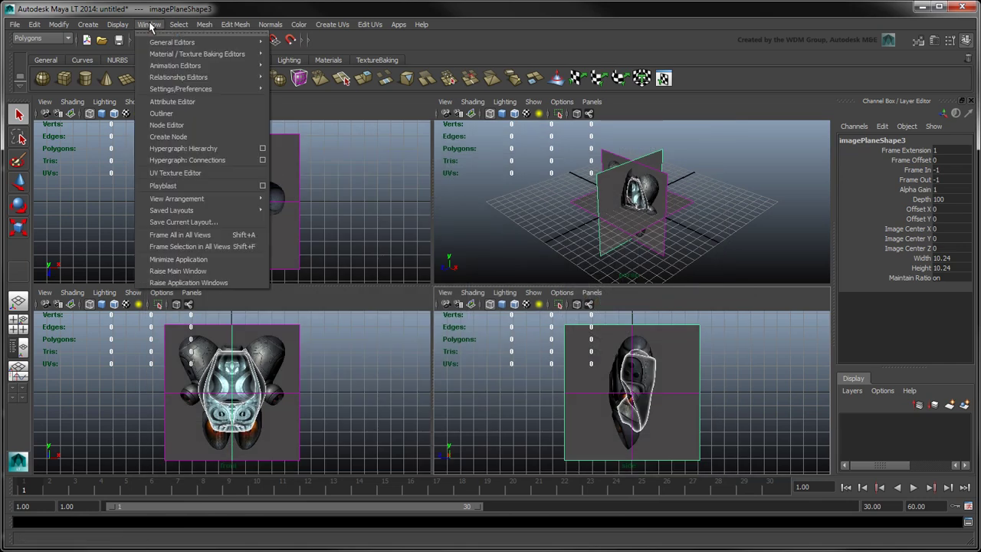
click(219, 117)
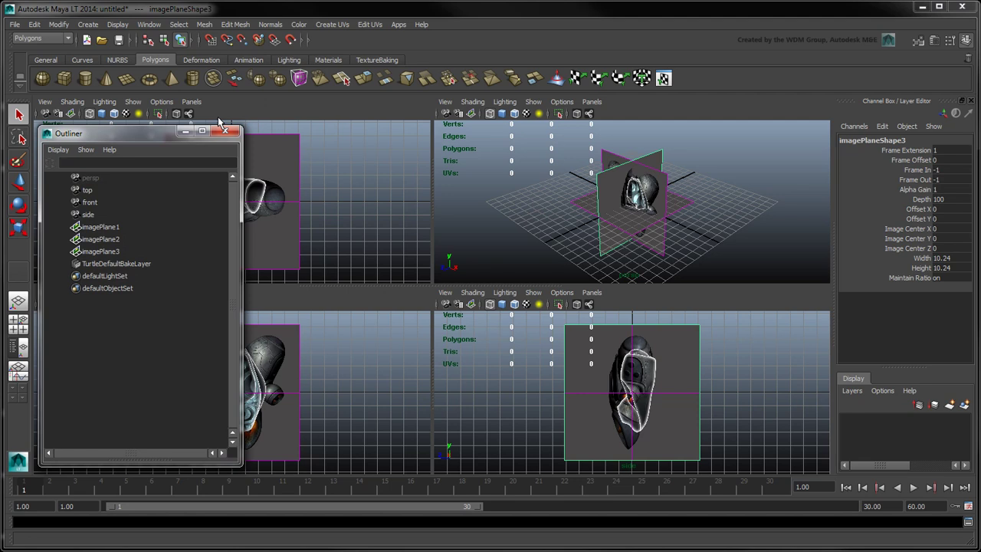
double_click(107, 227)
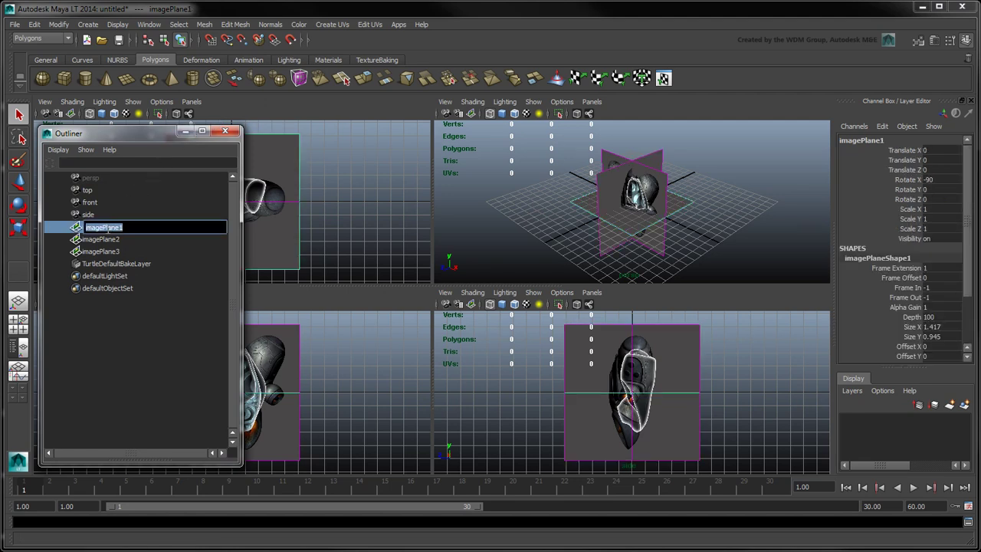
text(top_img)
key(Return)
Rename imagePlane2 to front_img and imagePlane3 to side_img
double_click(113, 239)
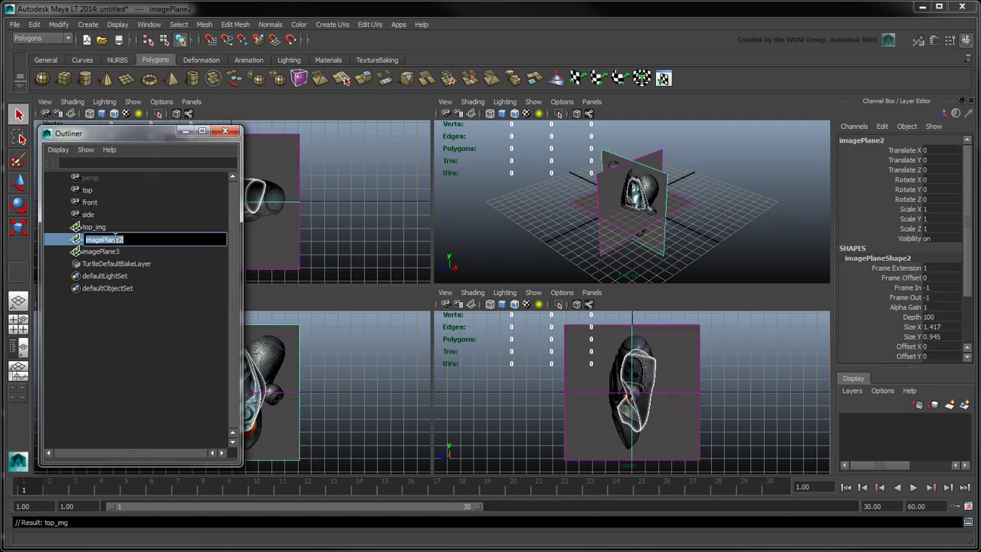
text(front_img)
key(Return)
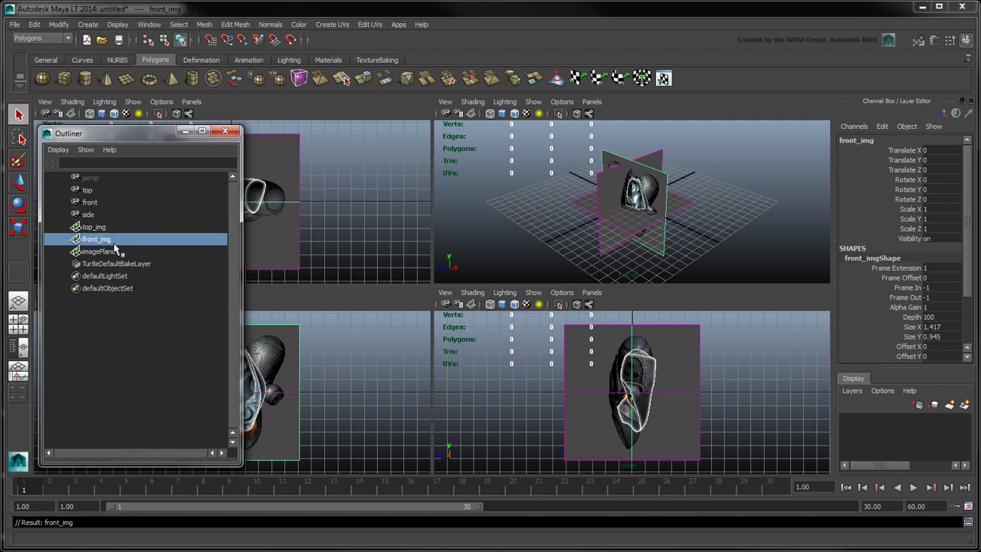
double_click(119, 252)
text(side_img)
key(Return)
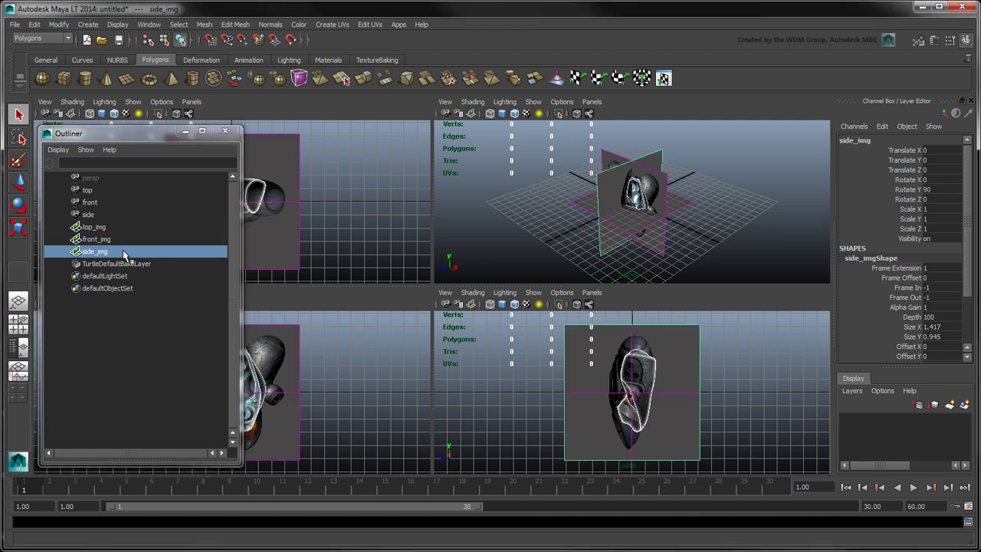
Offset side_img to Translate X -20 and front_img to Translate Z -20
key(w)
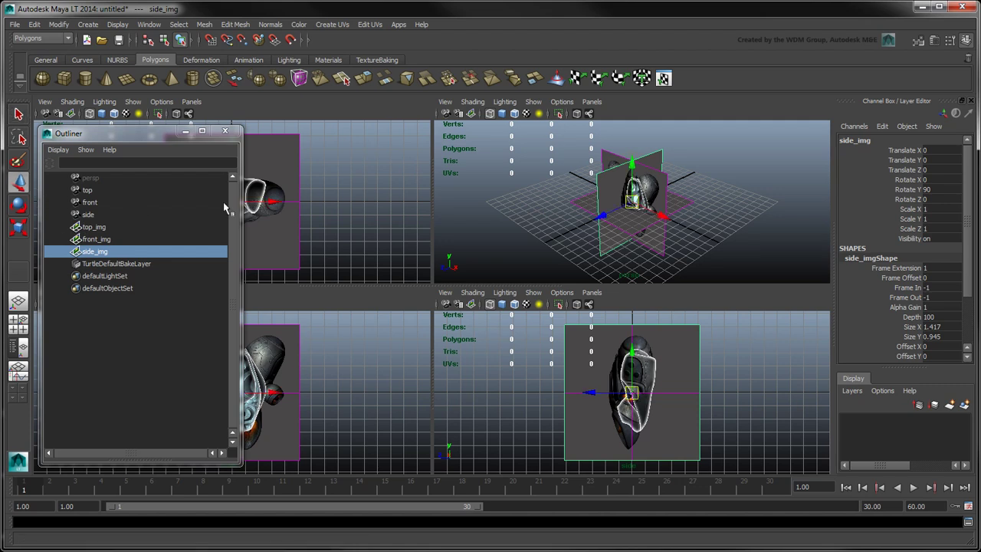
drag(660, 218, 595, 193)
click(954, 150)
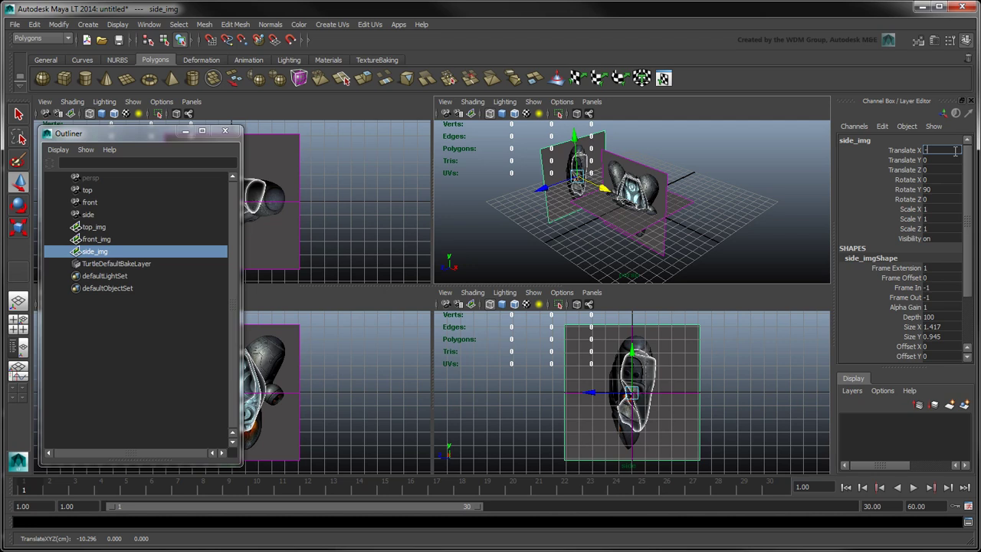
text(-20)
key(Return)
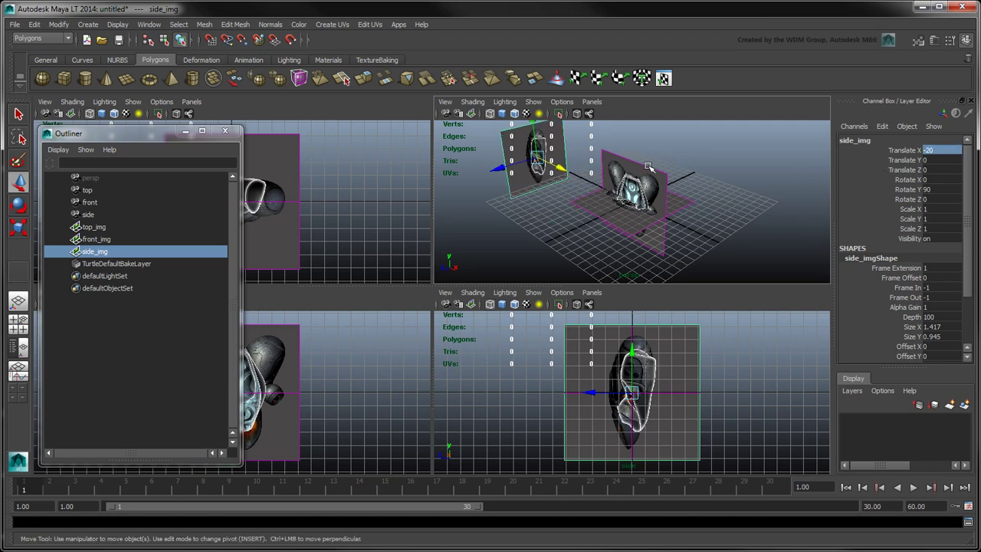
click(648, 165)
key(Tab)
key(Tab)
text(-20)
key(Return)
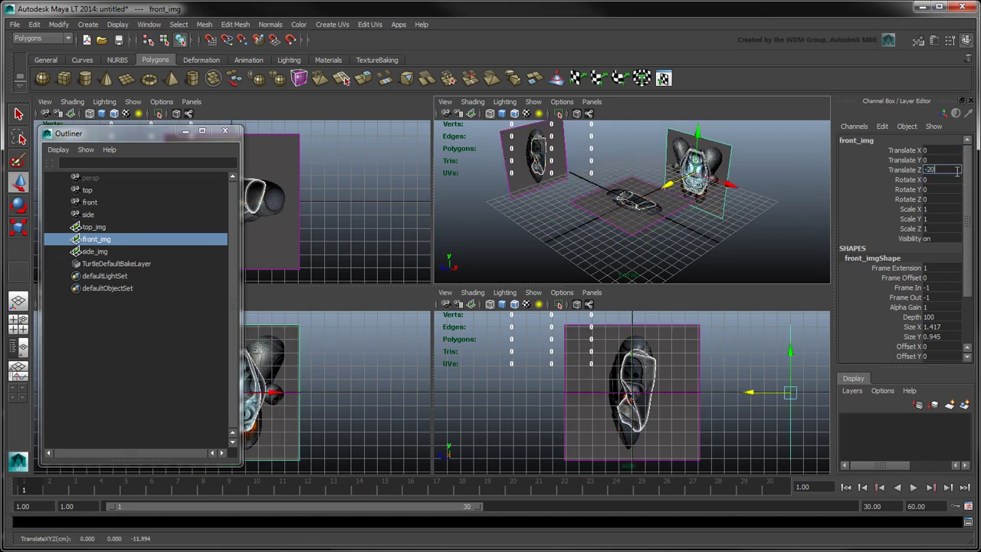
Move top_img down to Translate Y -20
click(682, 212)
drag(632, 188, 632, 222)
click(944, 159)
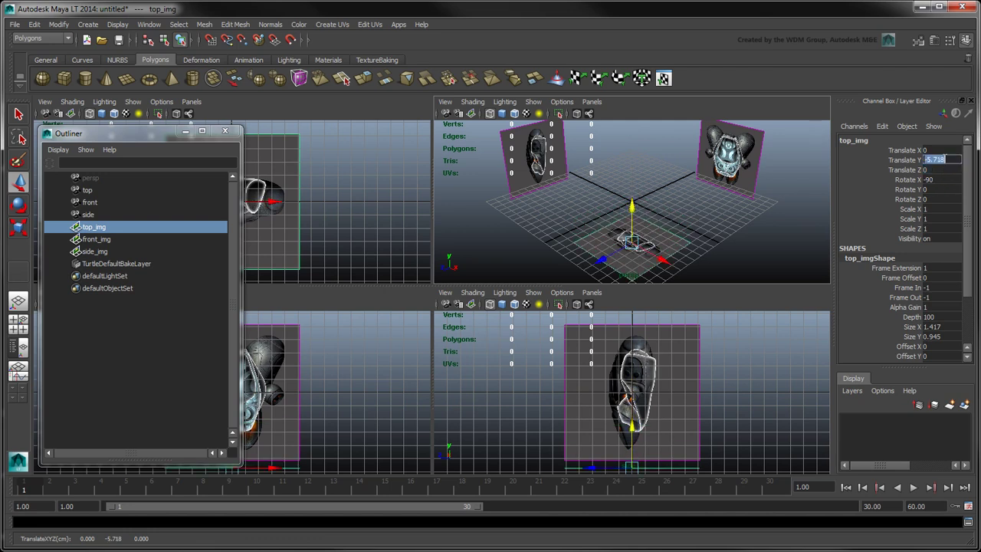
text(-20)
key(Return)
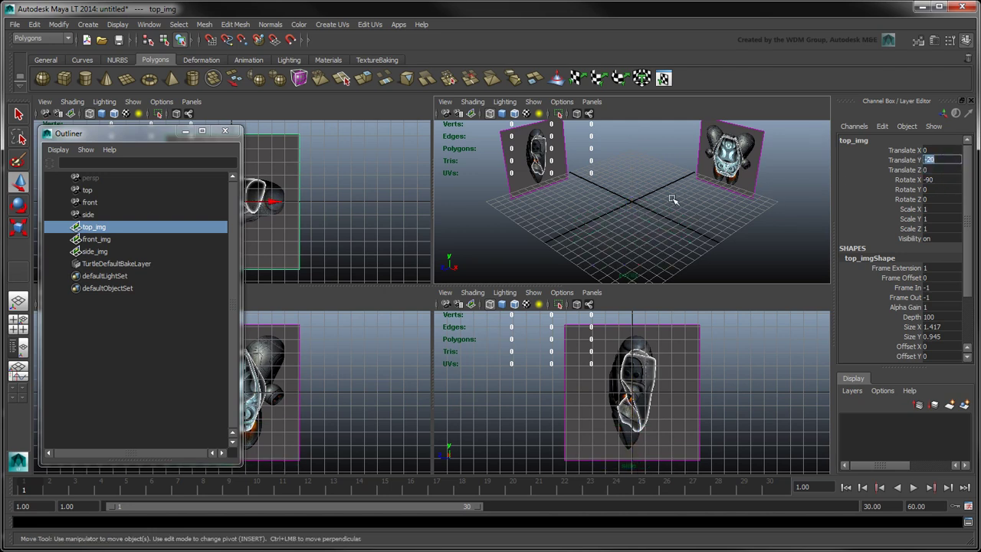
Group the three image planes, rename the group imagePlane_grp, and expand it
scroll(672, 199, down, 3)
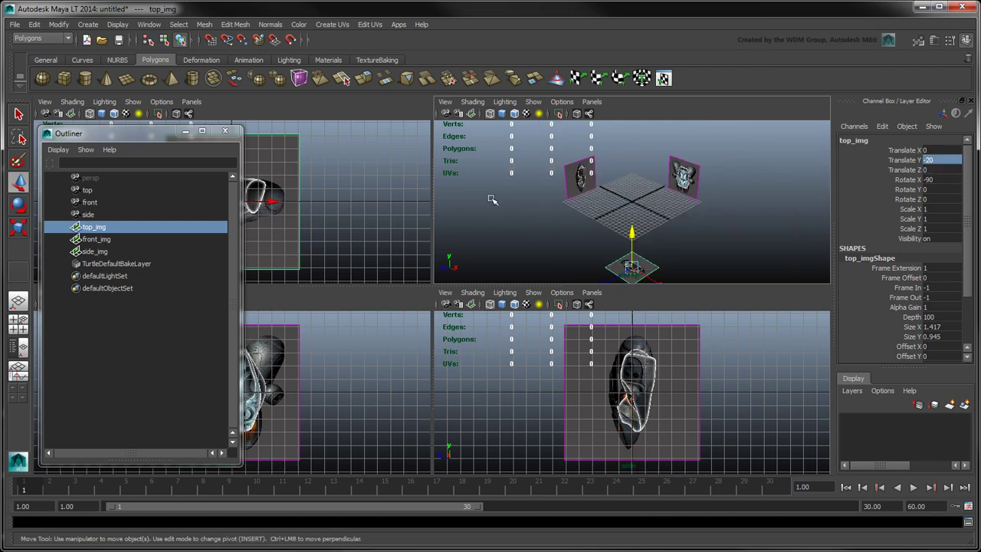
shift+click(116, 255)
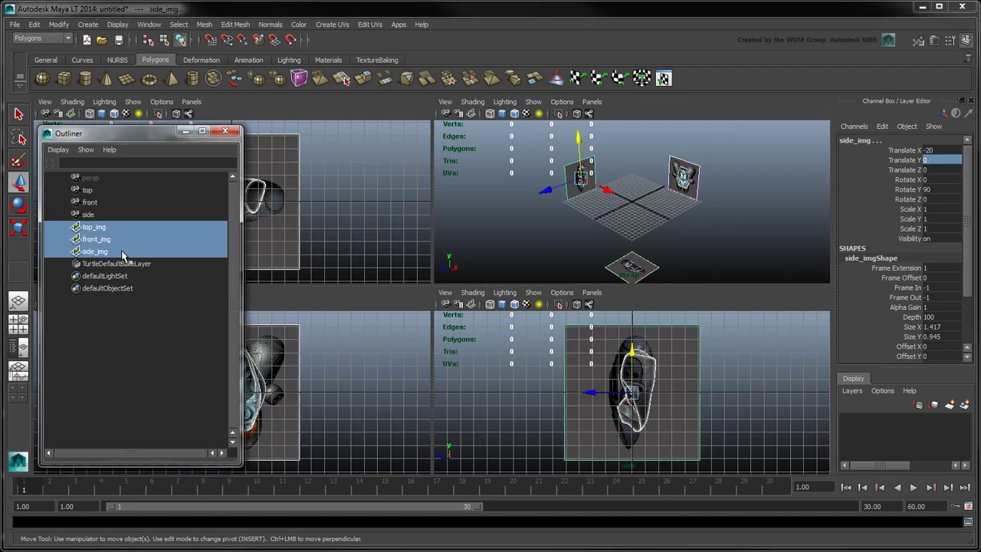
click(35, 24)
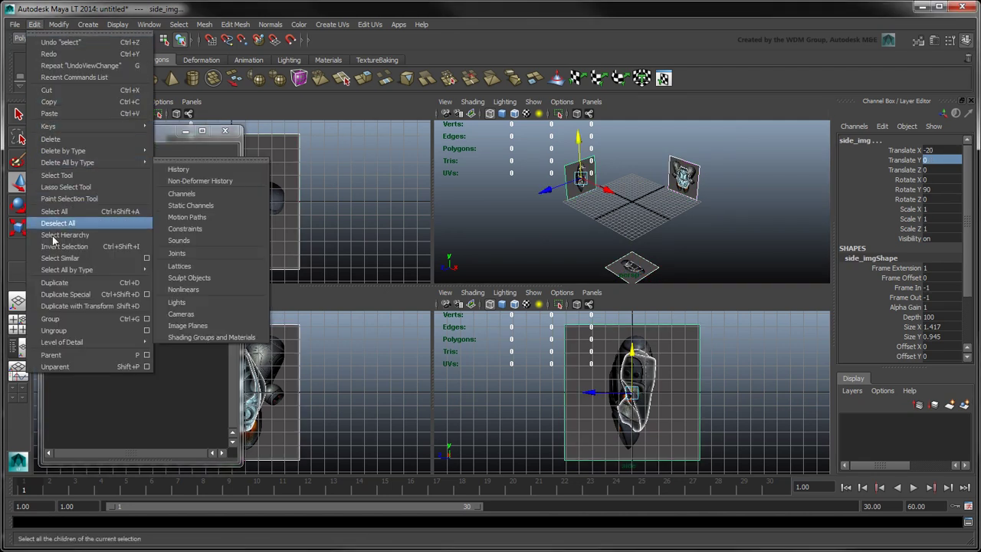
click(64, 319)
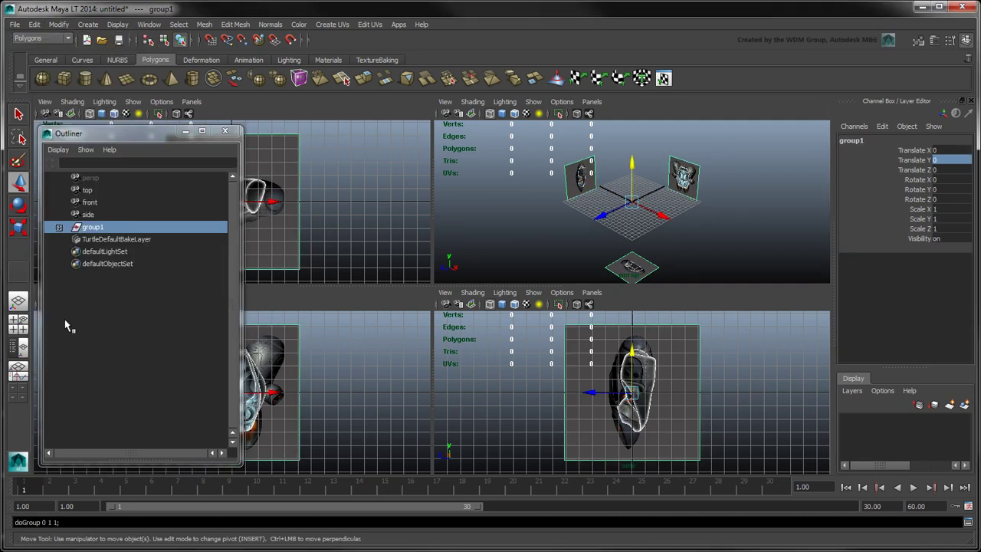
double_click(95, 228)
text(im)
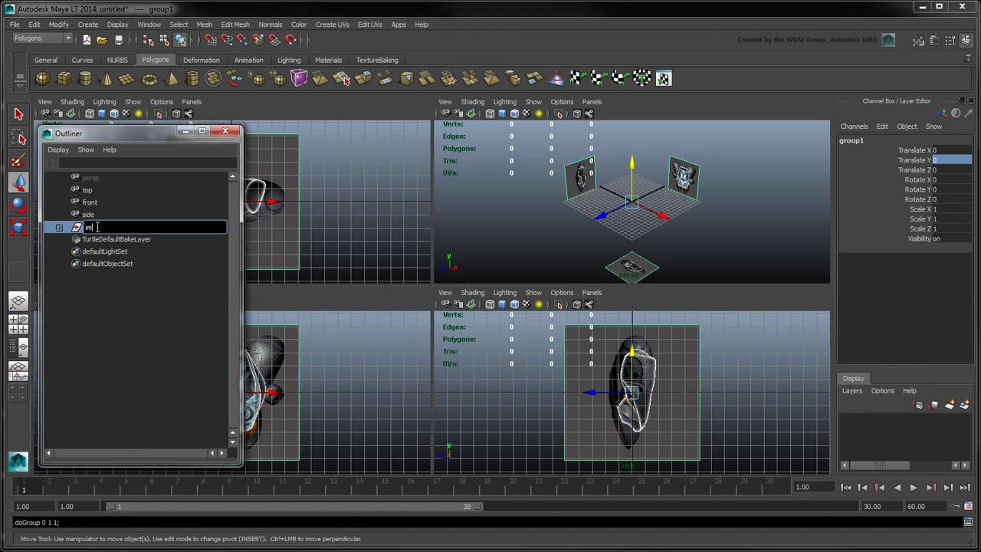
text(agePlane_grp)
key(Return)
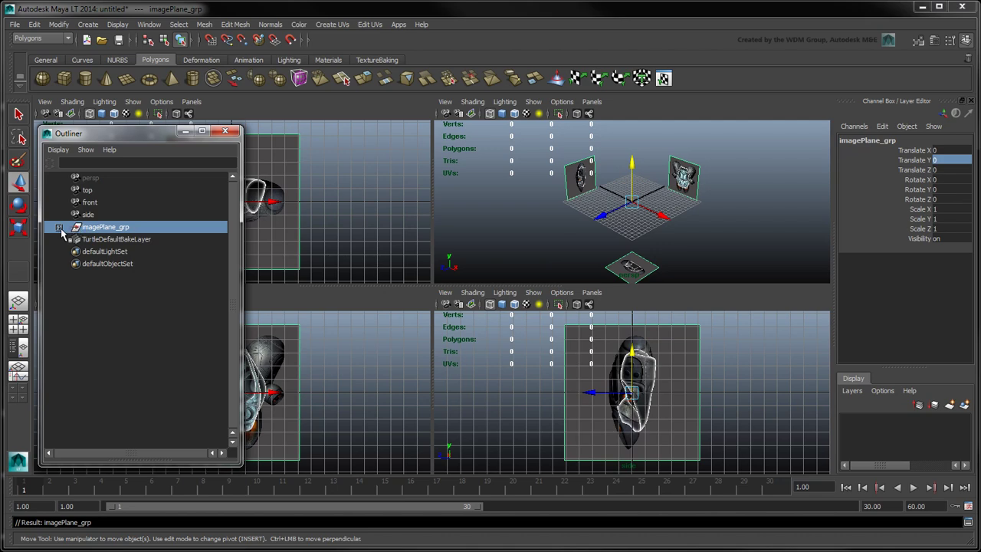
click(59, 228)
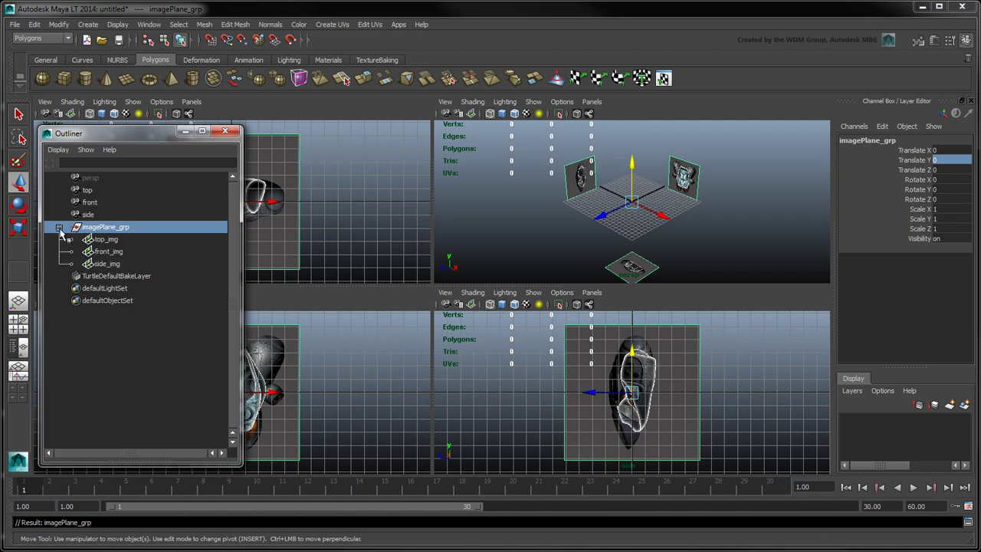
Close the Outliner window
click(226, 133)
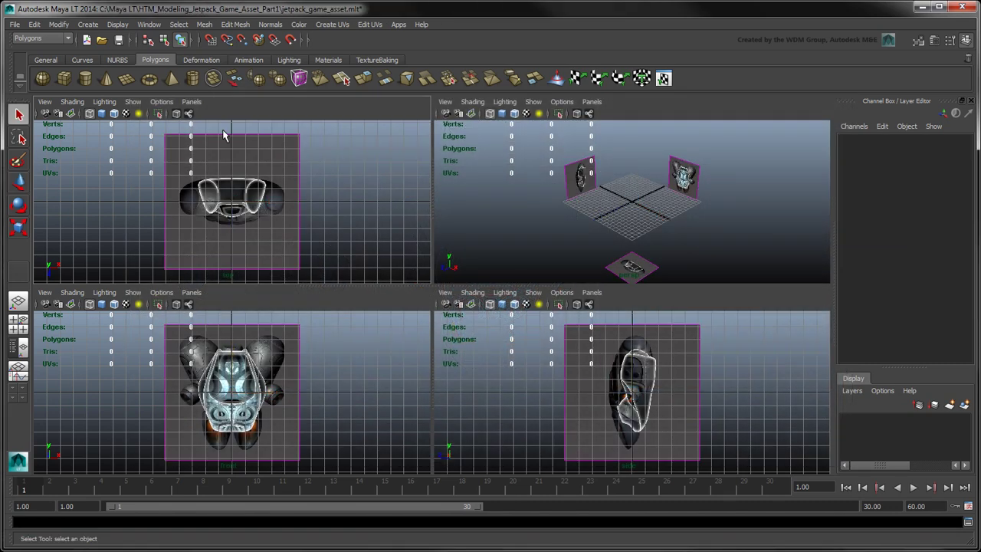
Turn off Interactive Creation and create a polygon cube at the origin
click(88, 24)
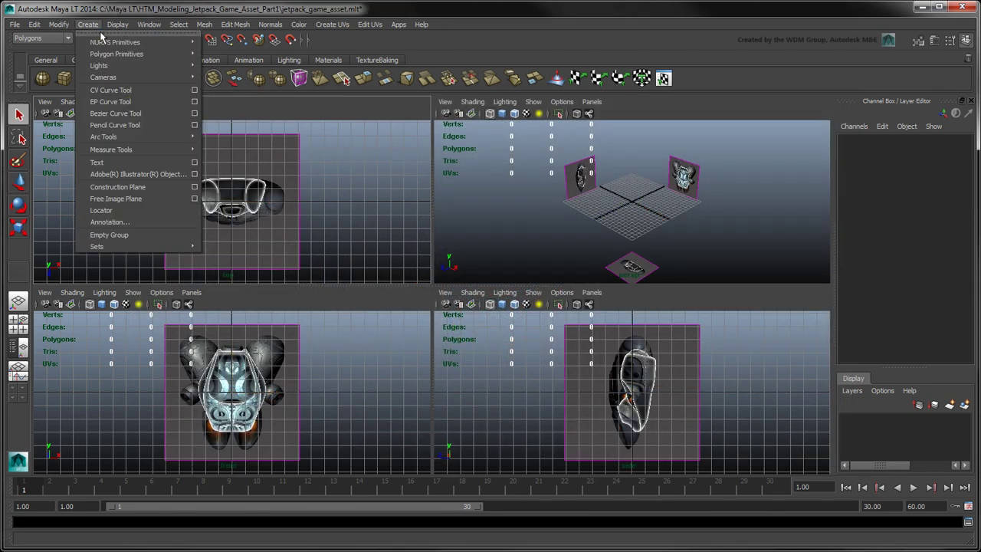
mouse_move(106, 54)
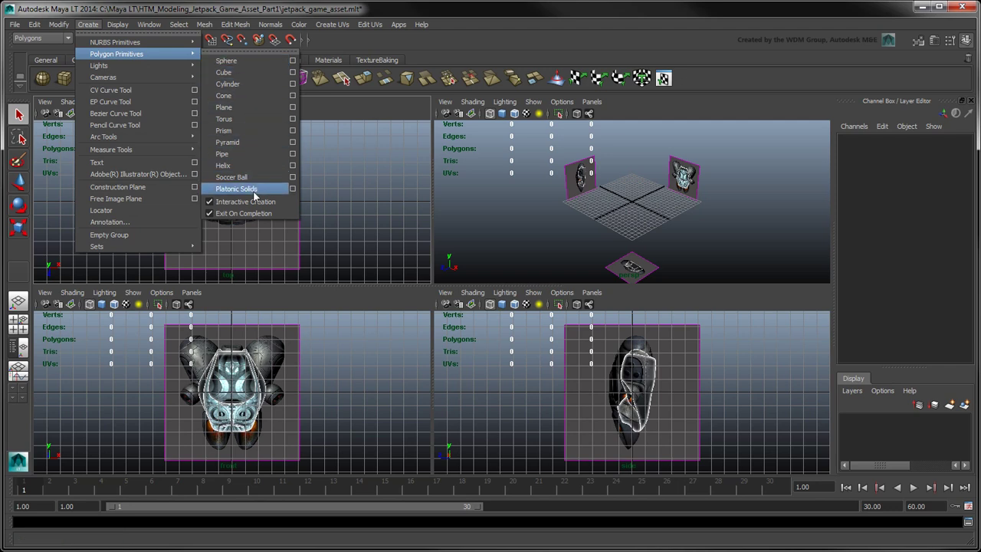
click(249, 202)
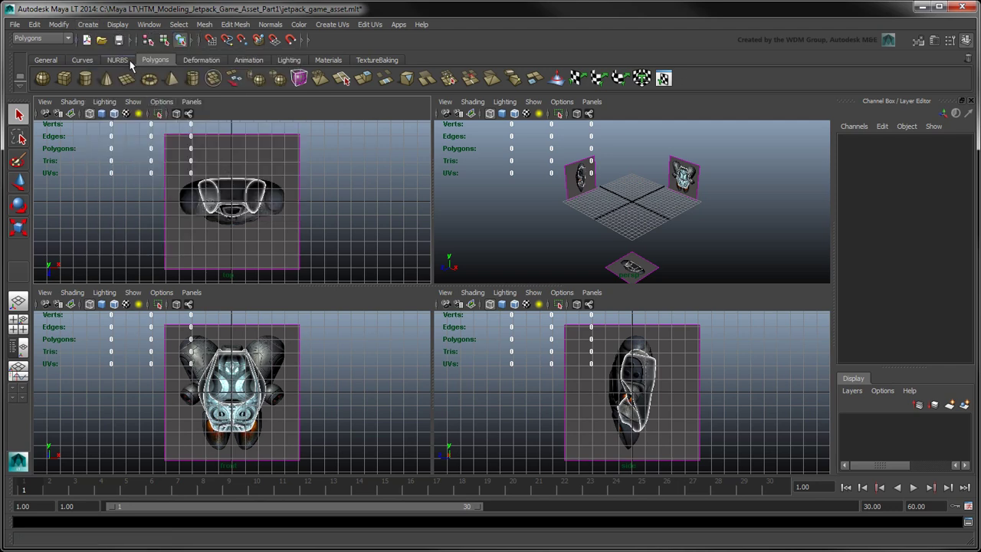
click(87, 24)
mouse_move(114, 54)
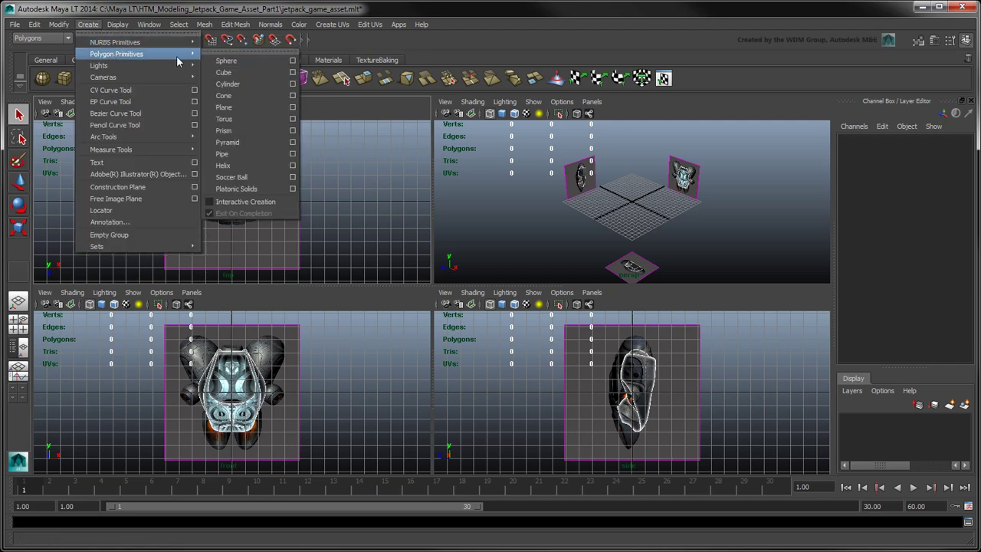
click(243, 74)
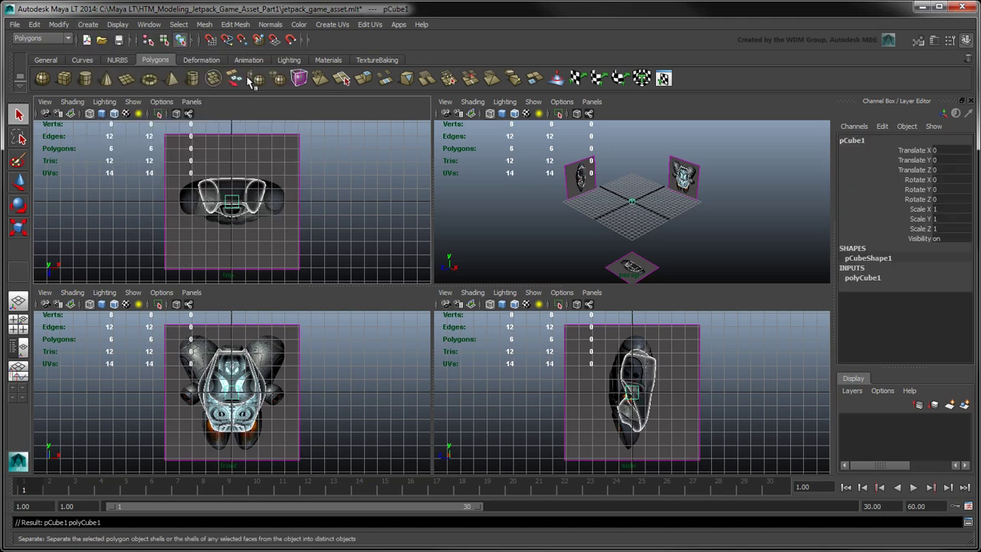
In the top view, enable X-Ray and scale the cube to fit the top reference
key(space)
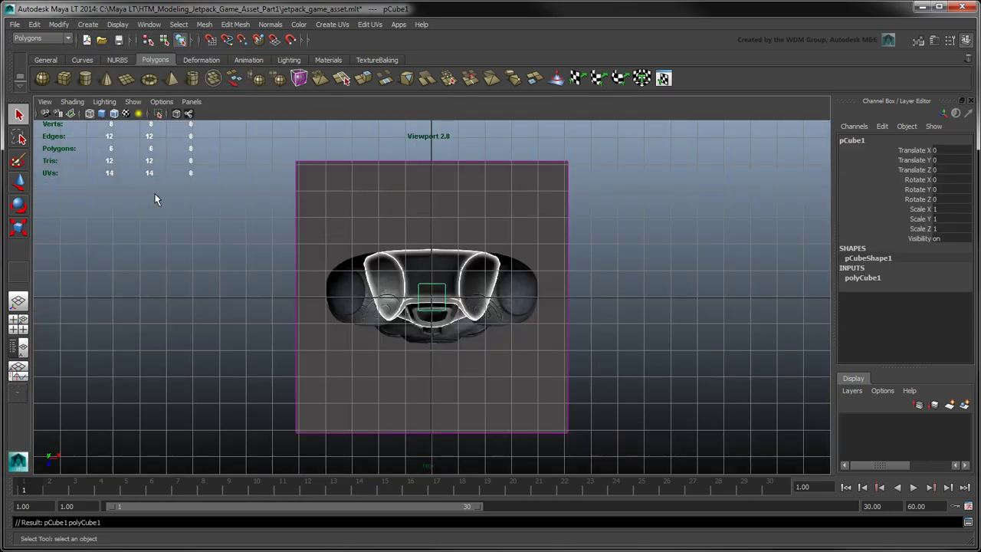
click(101, 113)
click(23, 230)
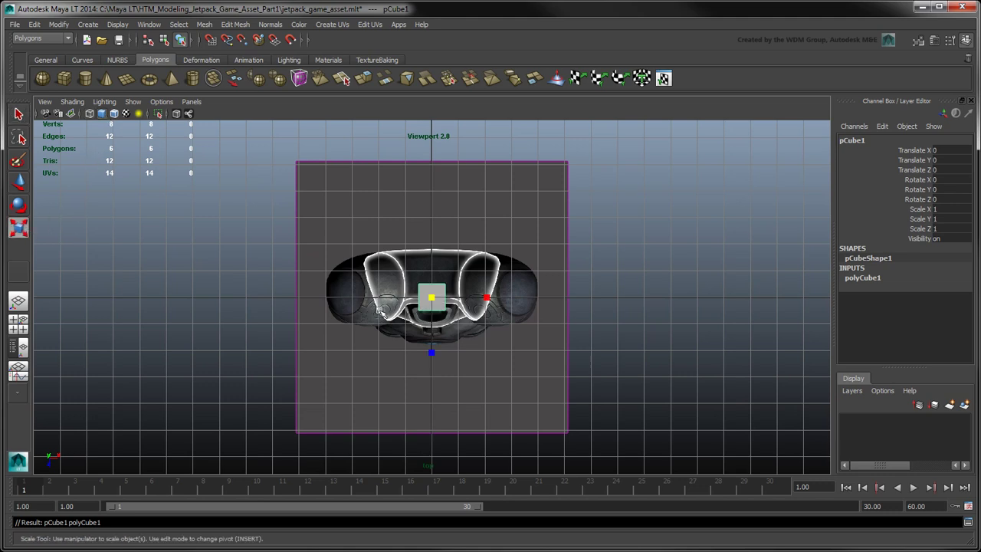
drag(433, 299, 556, 306)
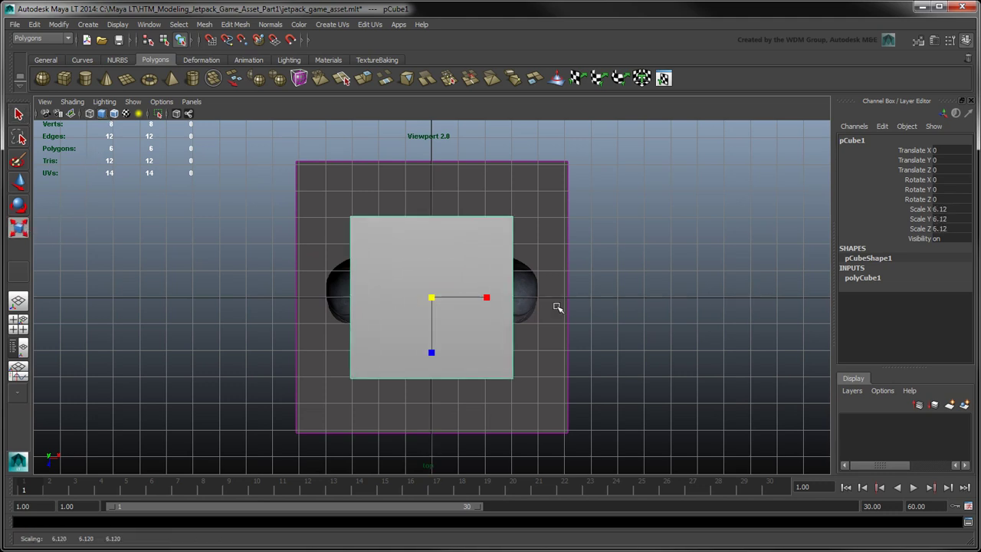
click(177, 114)
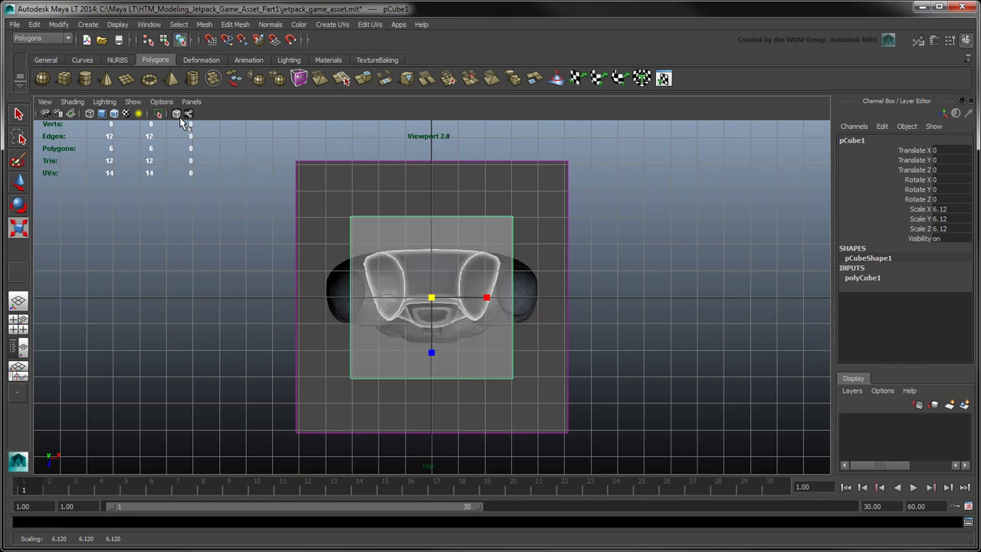
drag(433, 352, 434, 322)
drag(486, 298, 479, 298)
key(space)
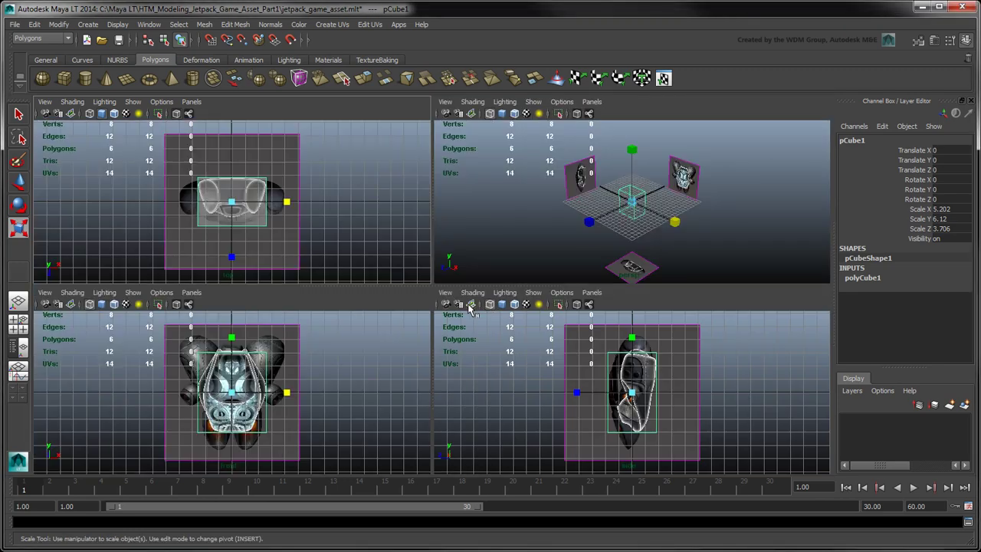
In the front view, widen and stretch the cube to match the body height
key(space)
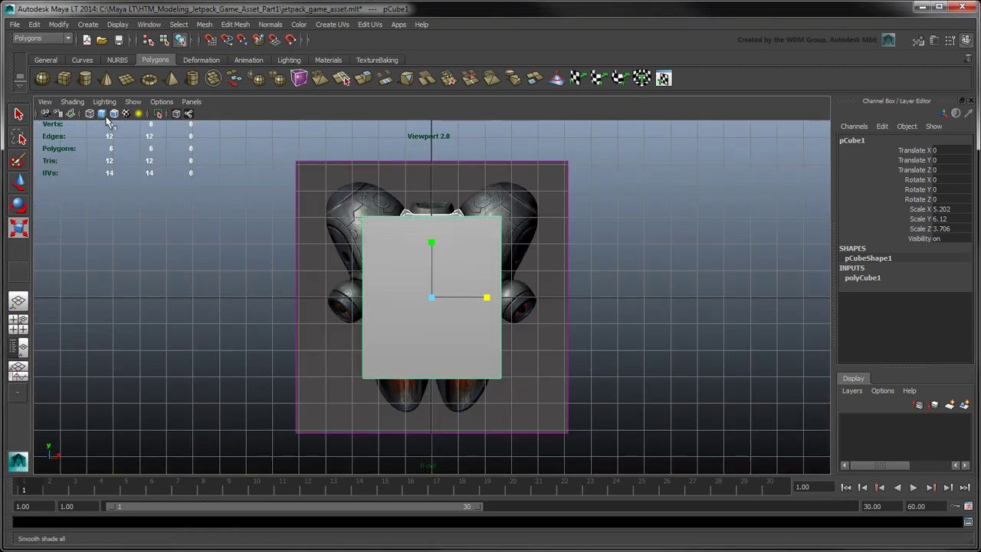
drag(486, 298, 494, 305)
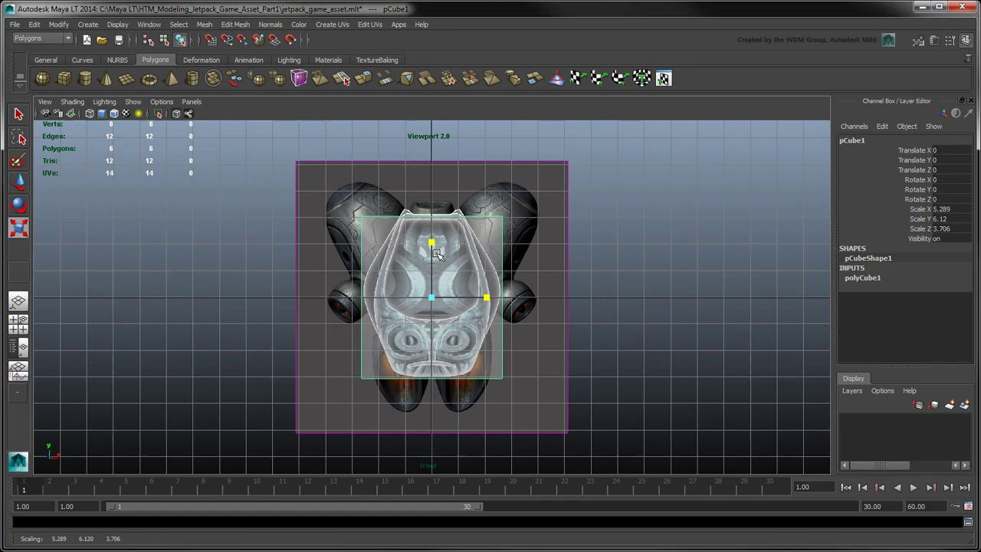
drag(432, 230, 431, 224)
key(space)
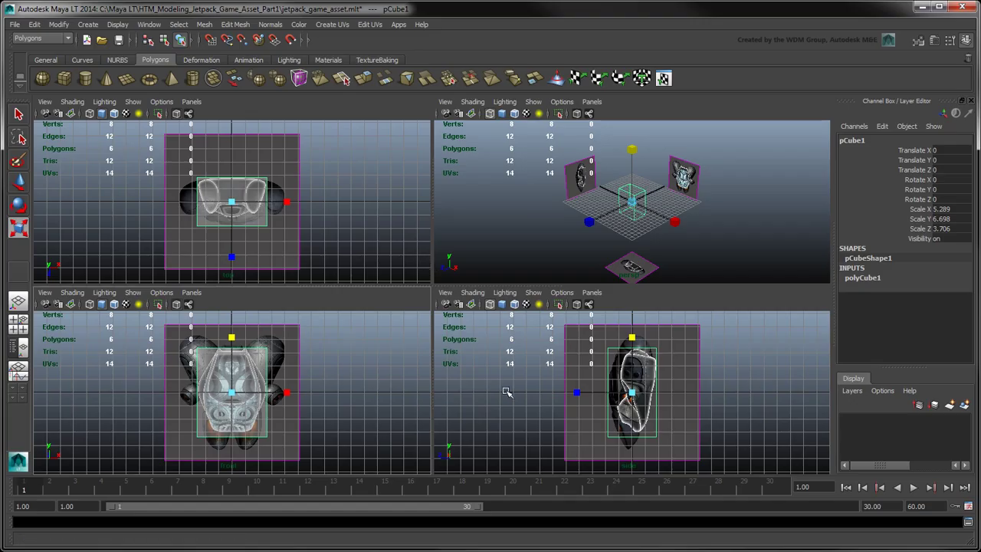
Slim the cube's depth to the side profile, reaching about 5.289 × 6.698 × 3.397
key(space)
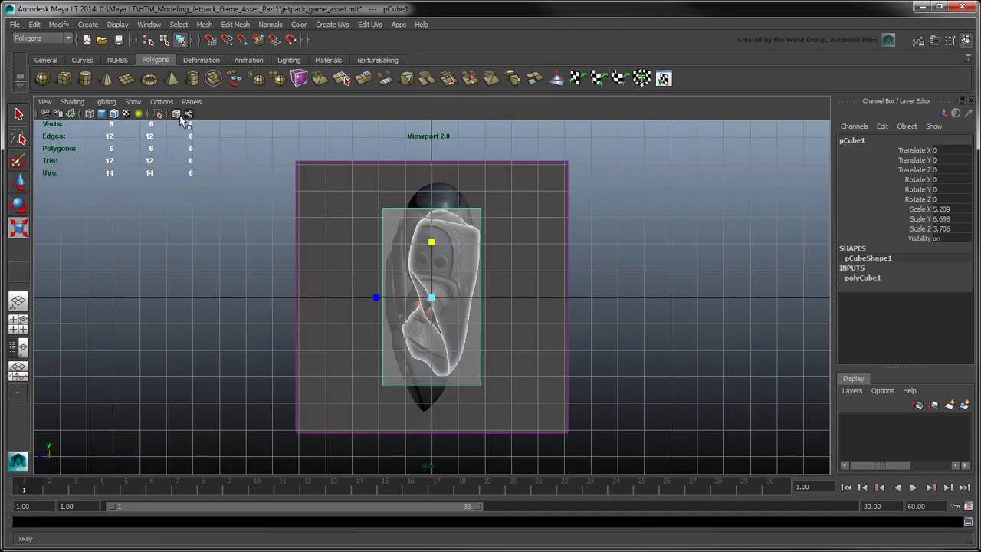
drag(376, 297, 389, 307)
key(space)
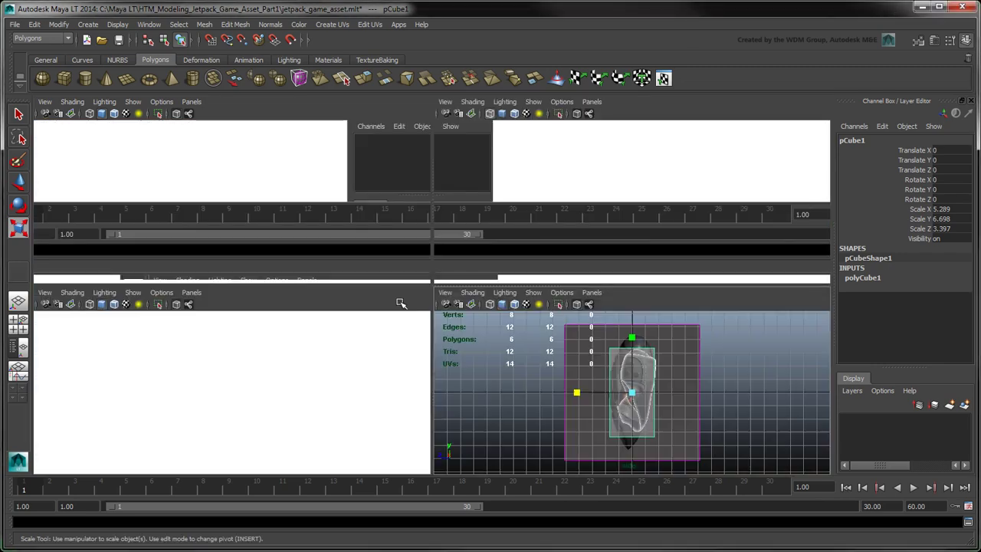
key(space)
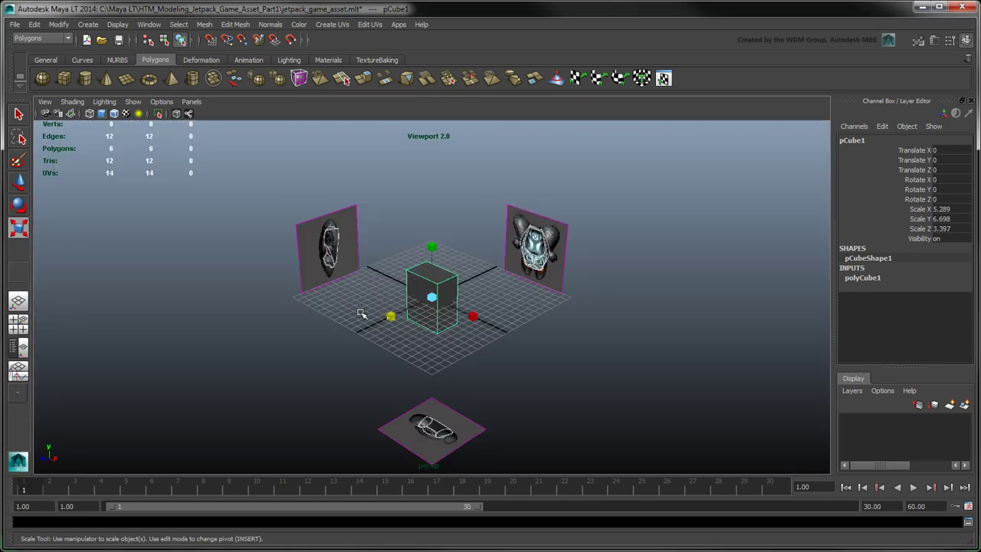
alt+drag(361, 313, 377, 329)
scroll(376, 330, up, 5)
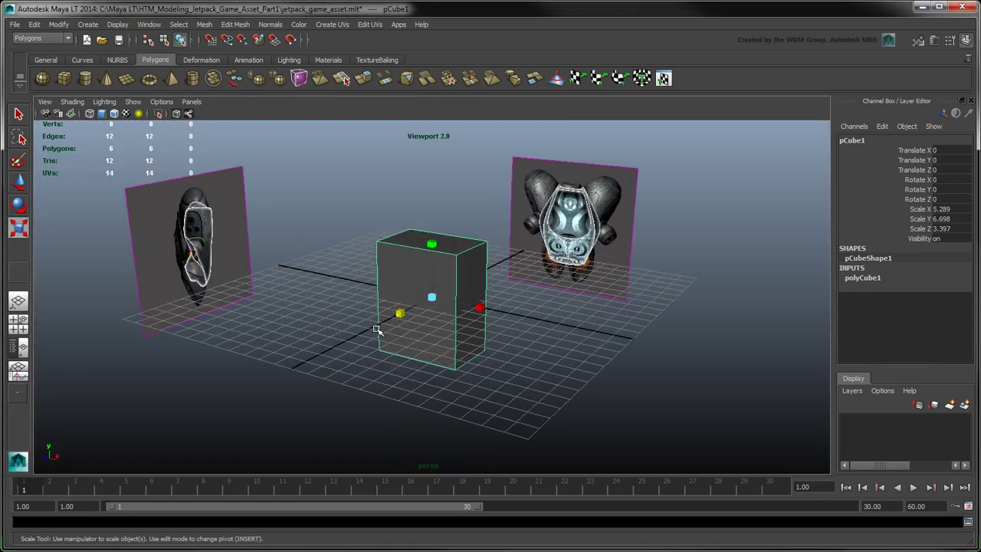
Return to the Select tool, turn on the Modeling Toolkit, and enable Auto-Activate Modeling Toolkit
click(19, 115)
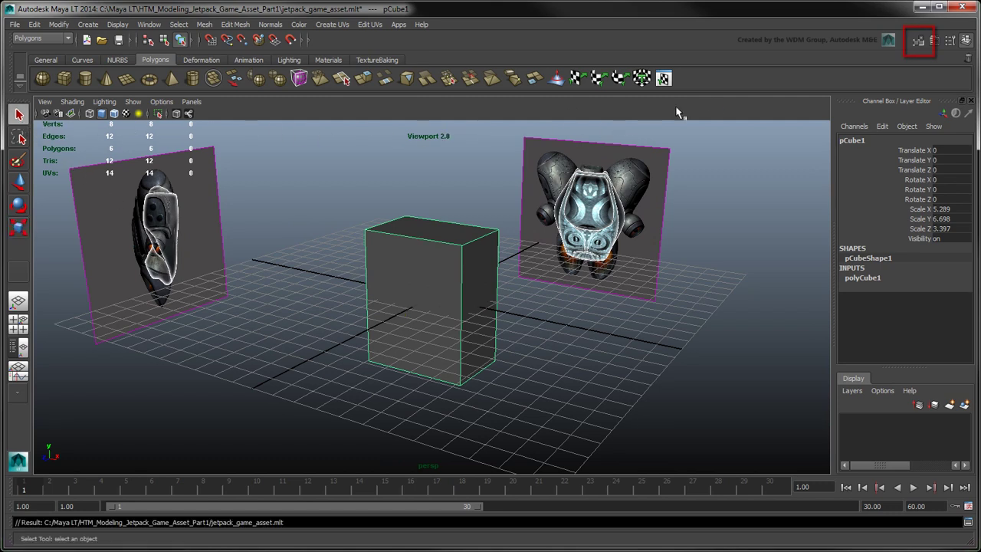
click(923, 46)
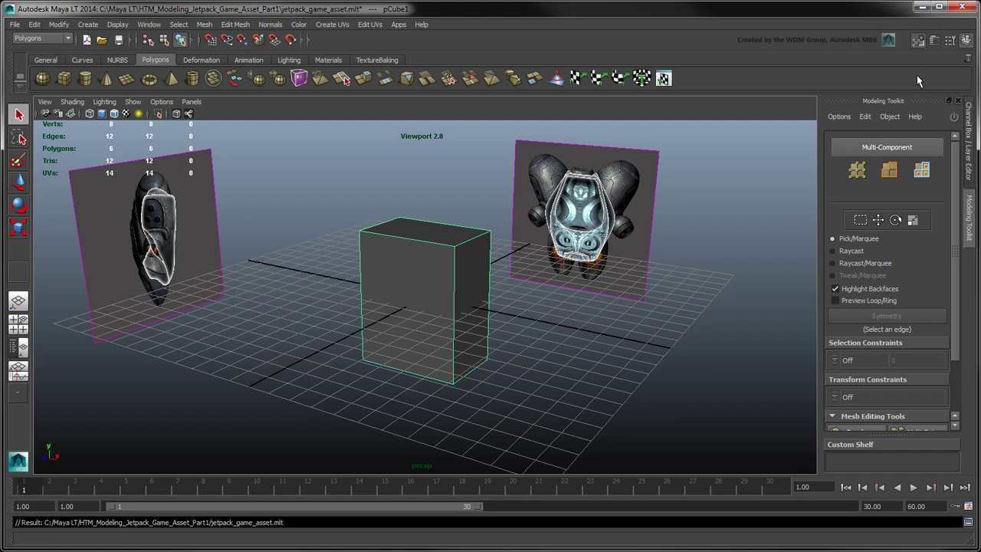
mouse_move(957, 163)
mouse_down()
mouse_move(963, 226)
mouse_move(964, 161)
mouse_up()
click(954, 117)
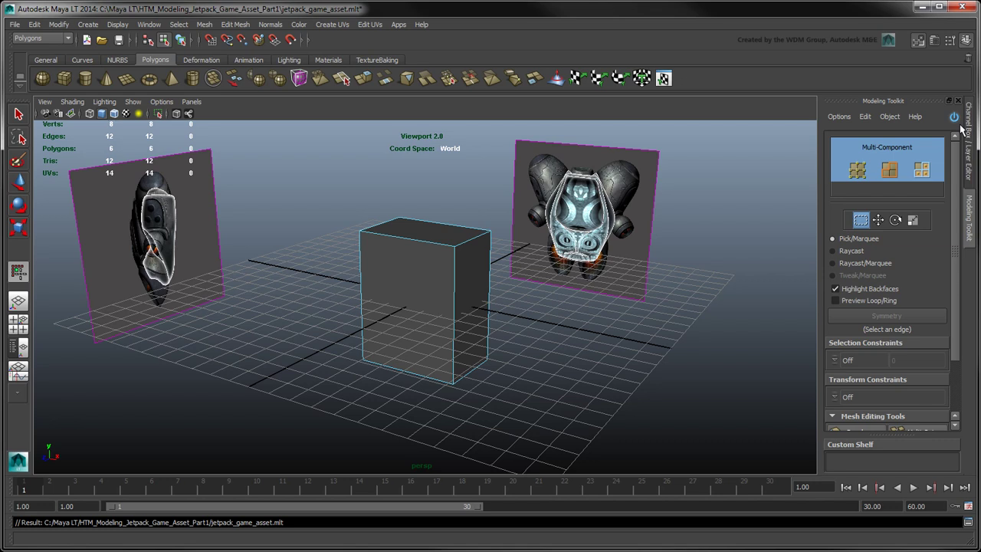
click(846, 118)
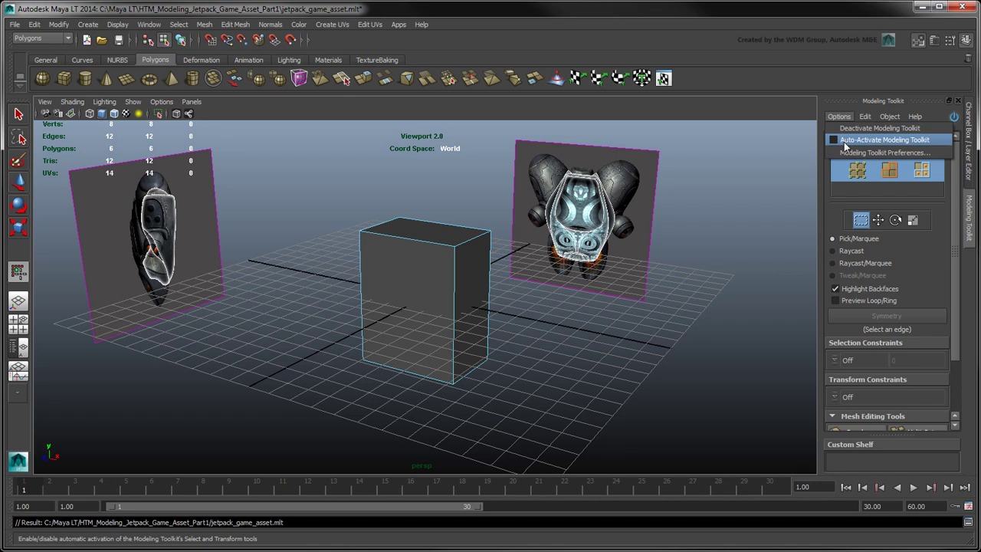
click(844, 141)
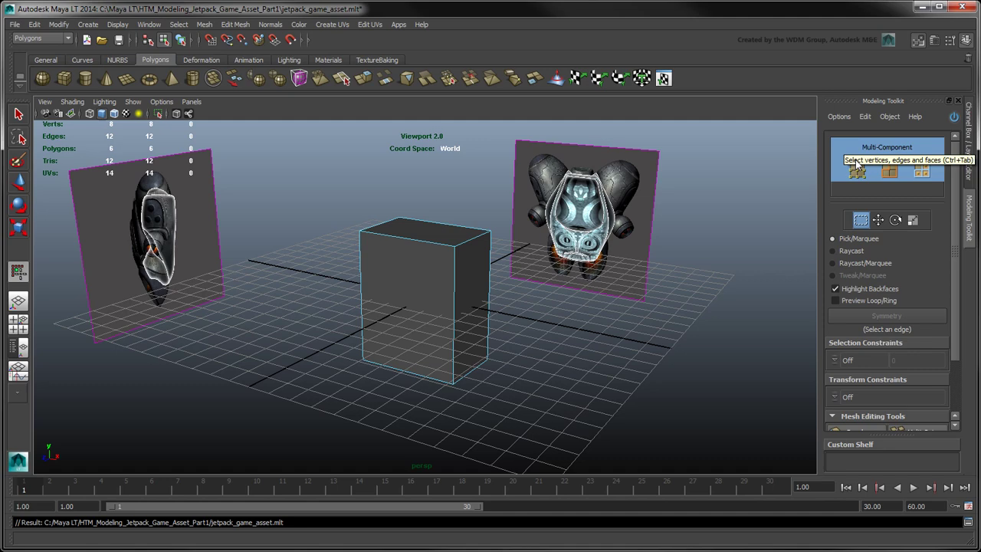
In the front view, select the four horizontal edges across the cube's middle
click(906, 178)
key(space)
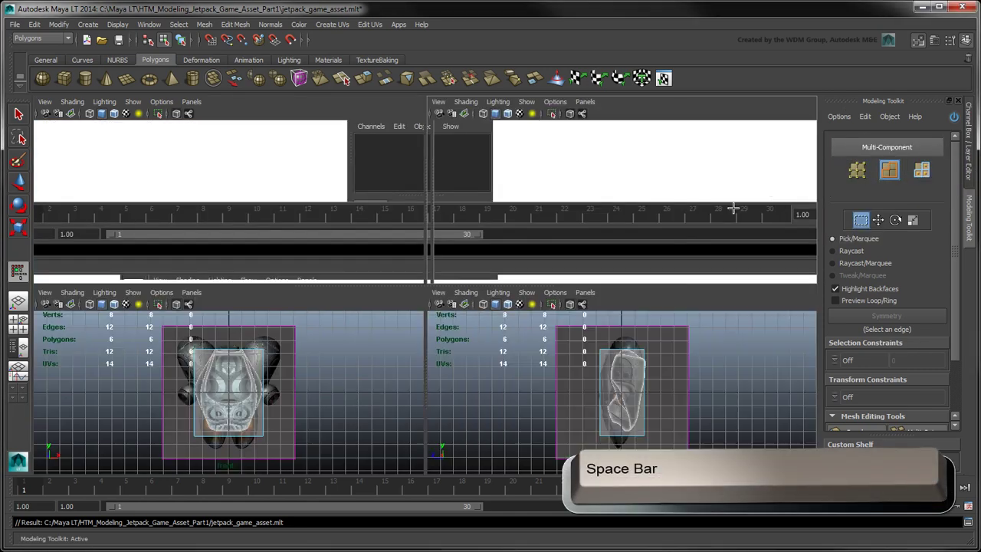
key(space)
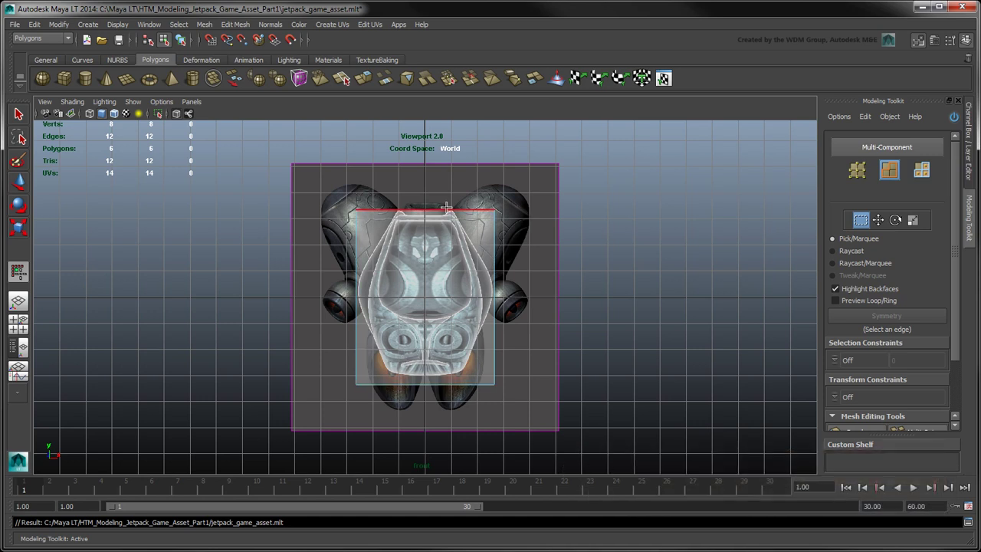
drag(444, 192, 475, 424)
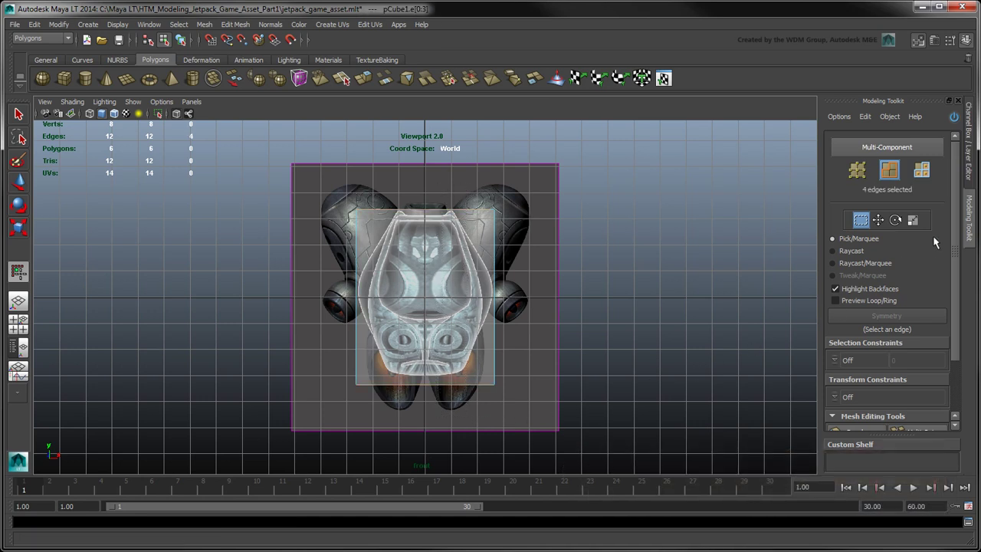
Connect the selected edges into a vertical centre edge loop, giving 10 polygons
drag(956, 226, 964, 320)
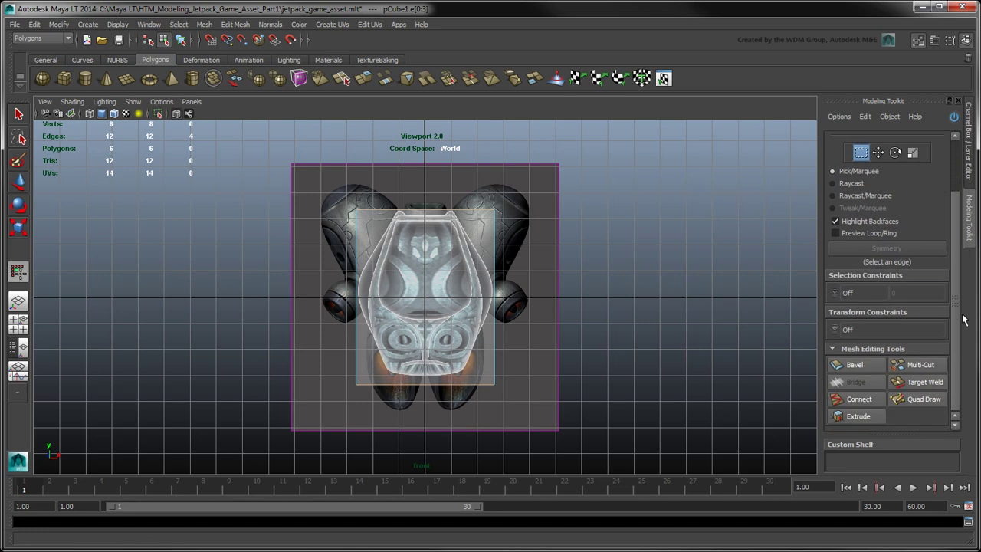
click(875, 403)
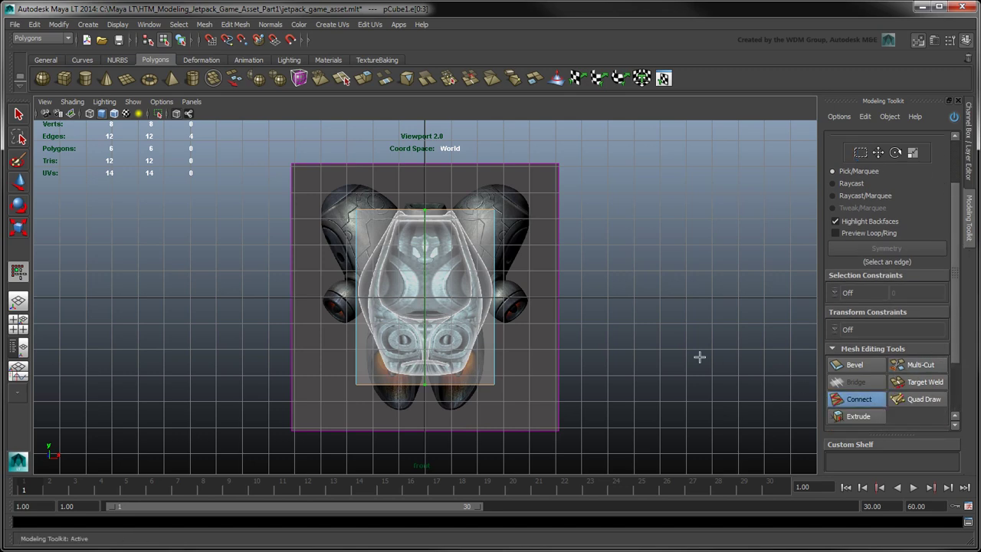
scroll(570, 328, up, 4)
scroll(571, 328, up, 1)
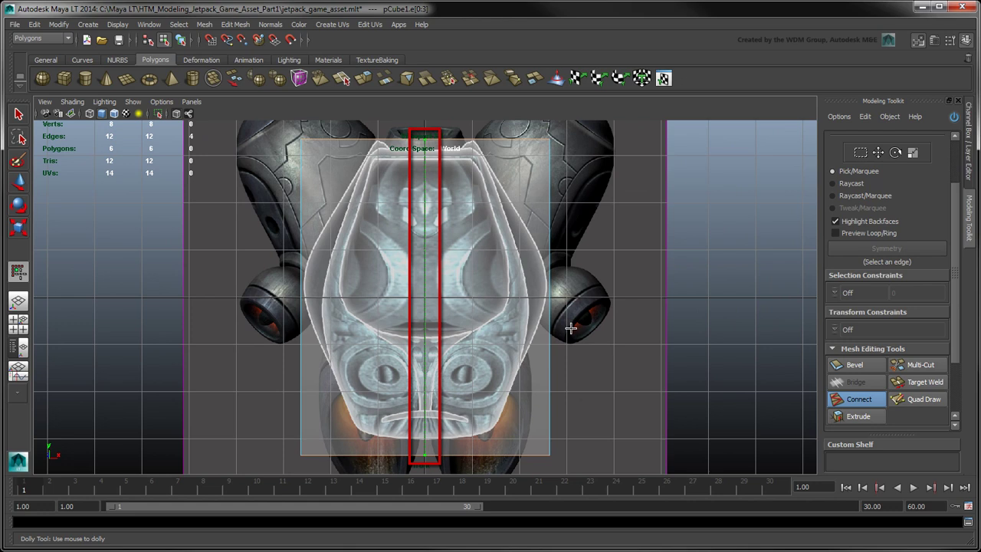
scroll(964, 308, down, 3)
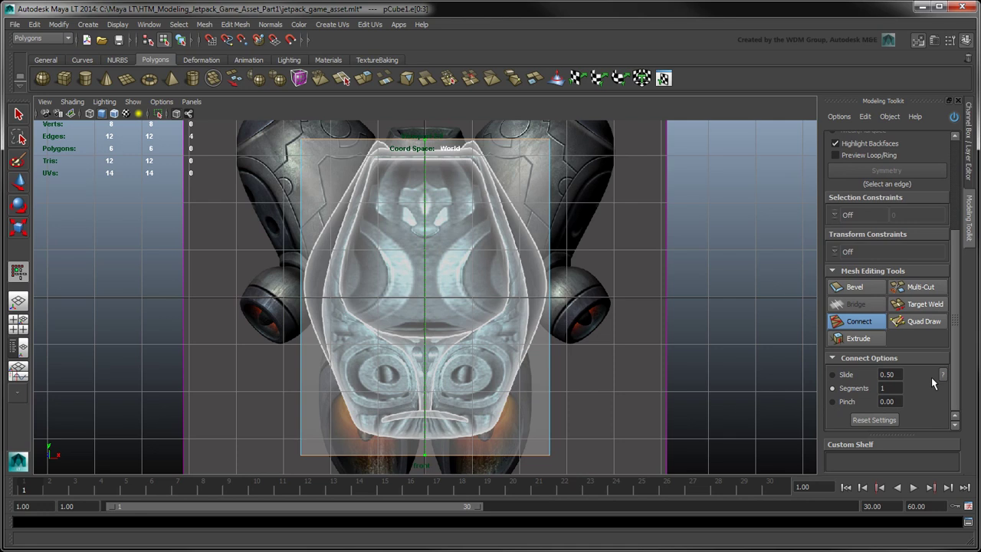
key(Return)
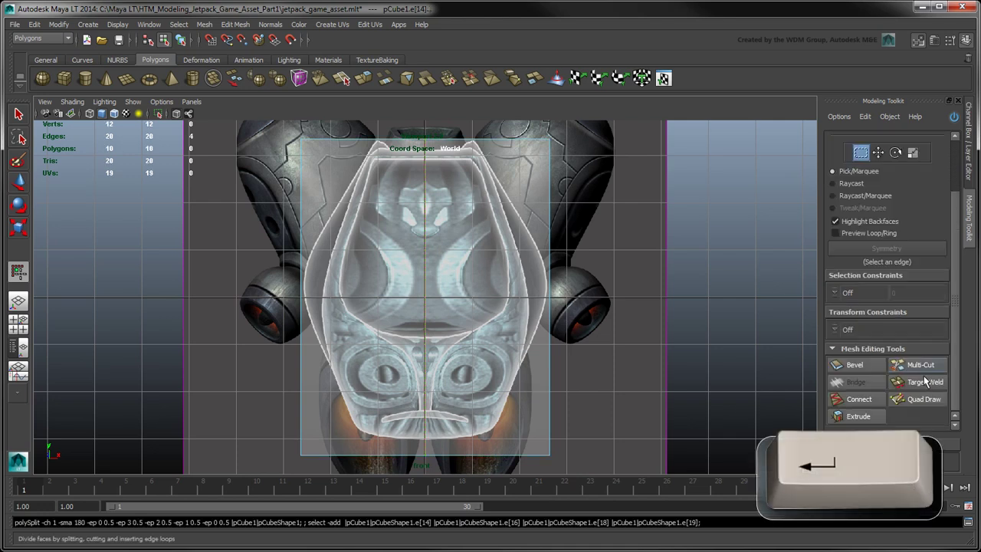
key(space)
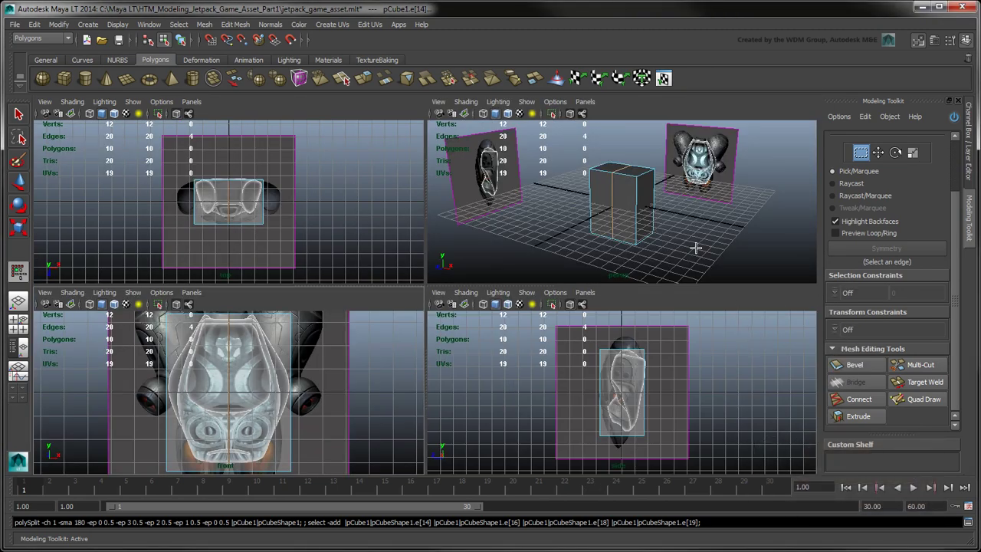
Enable Symmetry across the cube's centre edge in perspective, then switch to face mode
key(space)
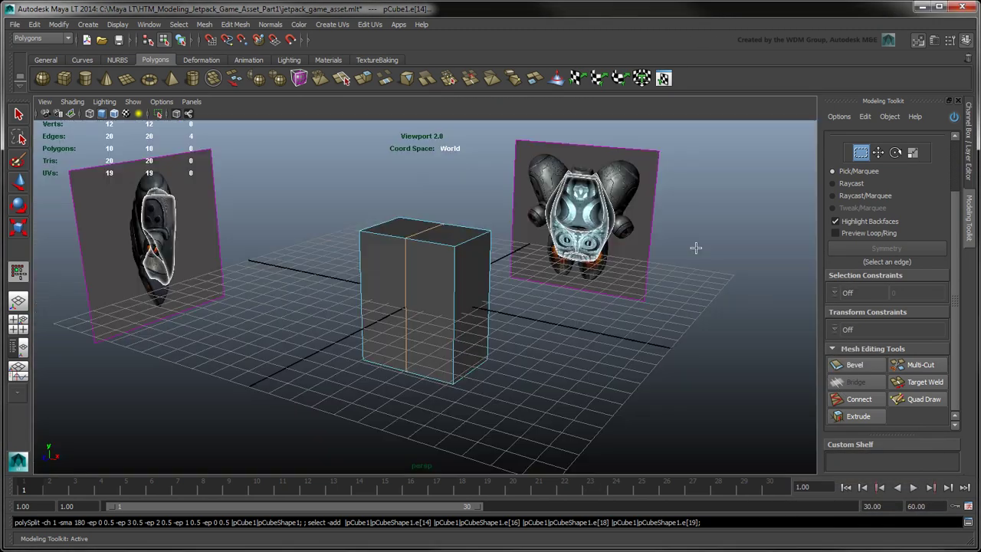
click(407, 268)
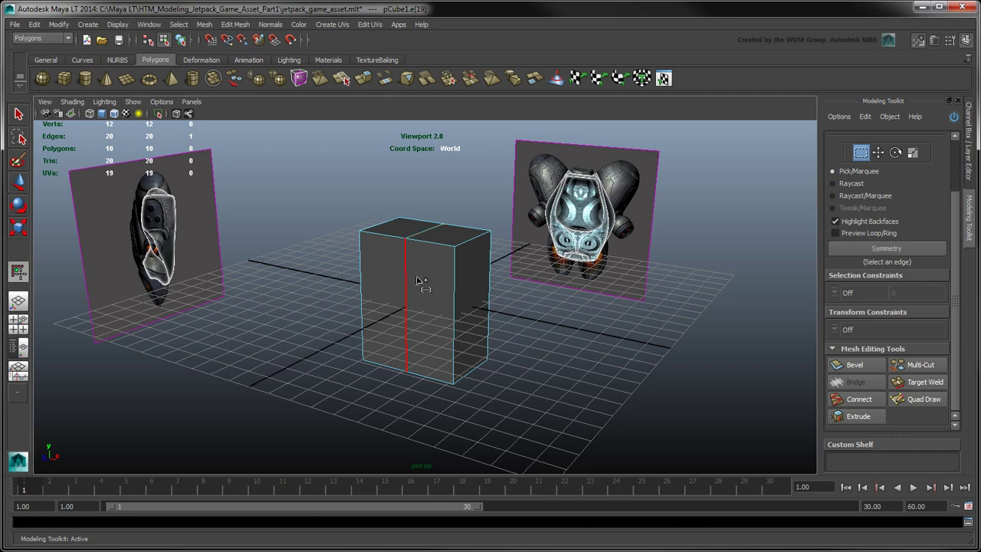
click(852, 253)
scroll(852, 263, up, 3)
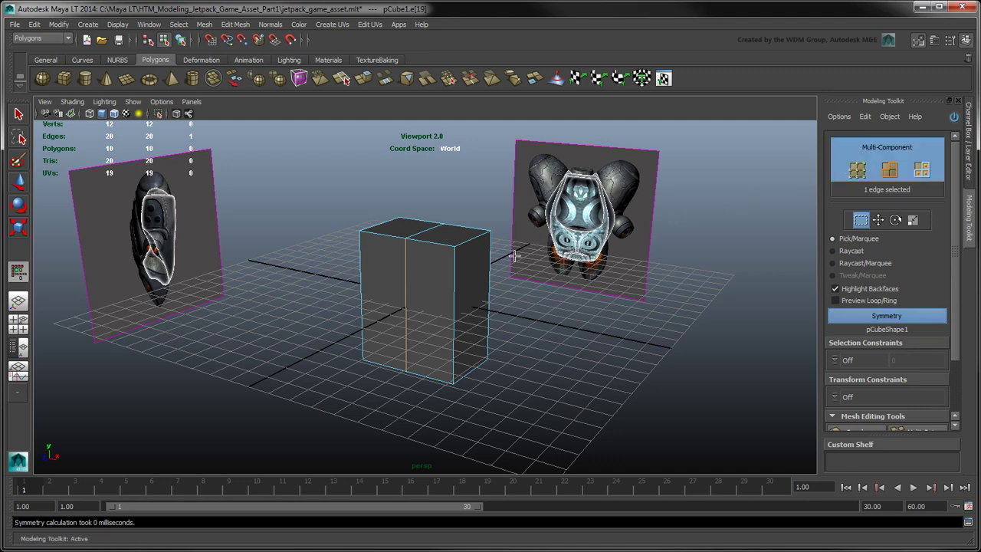
scroll(463, 249, up, 4)
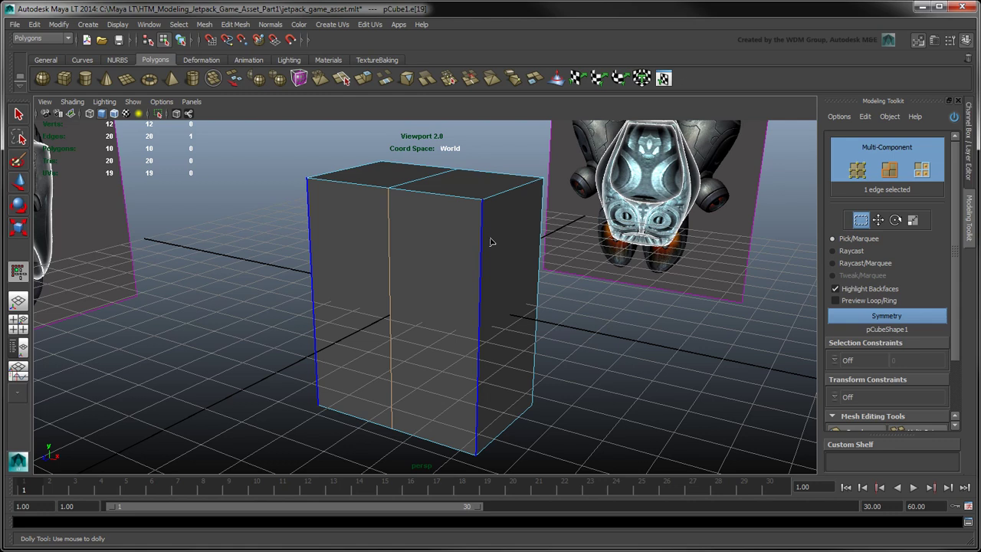
click(858, 175)
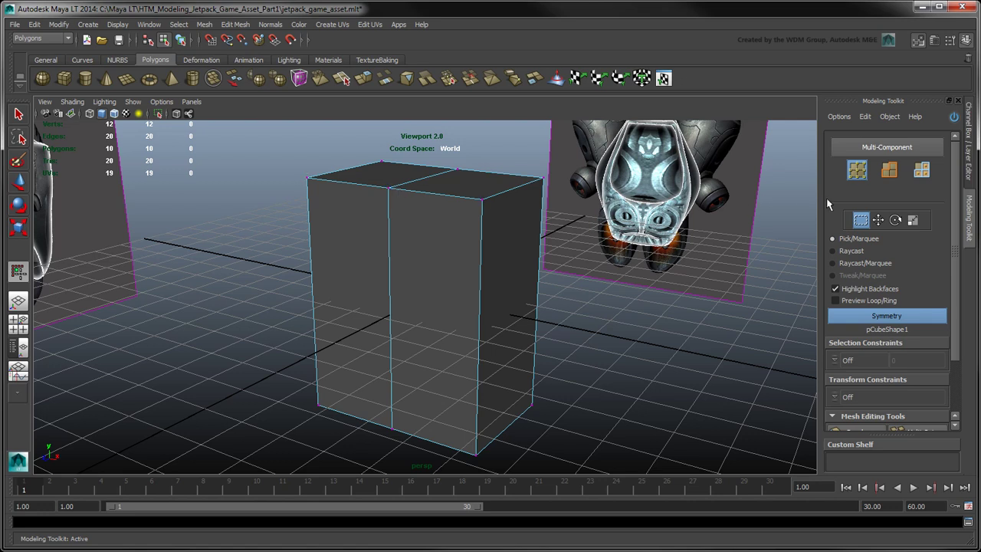
click(921, 170)
Select the vertical centre edge loop and maximize the front view
click(889, 170)
key(space)
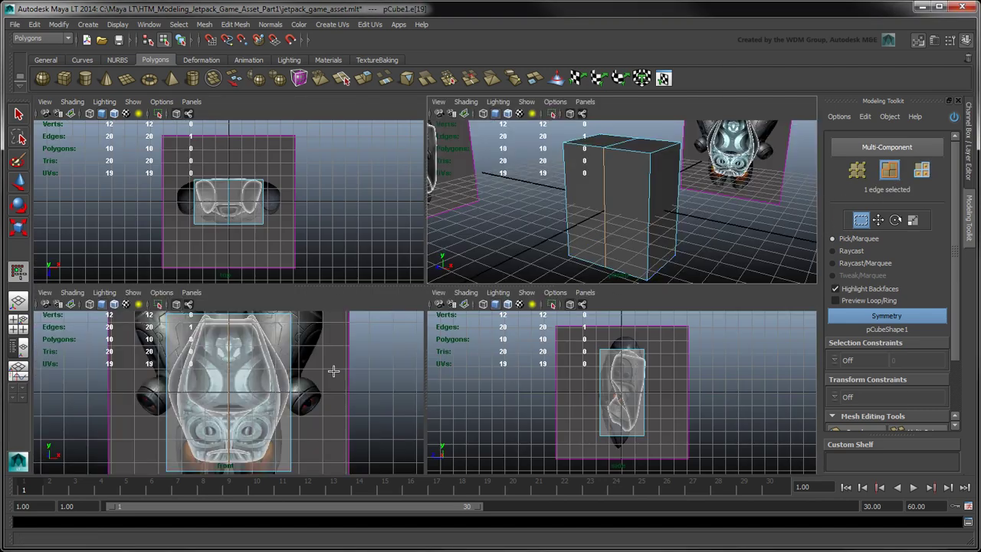
double_click(239, 382)
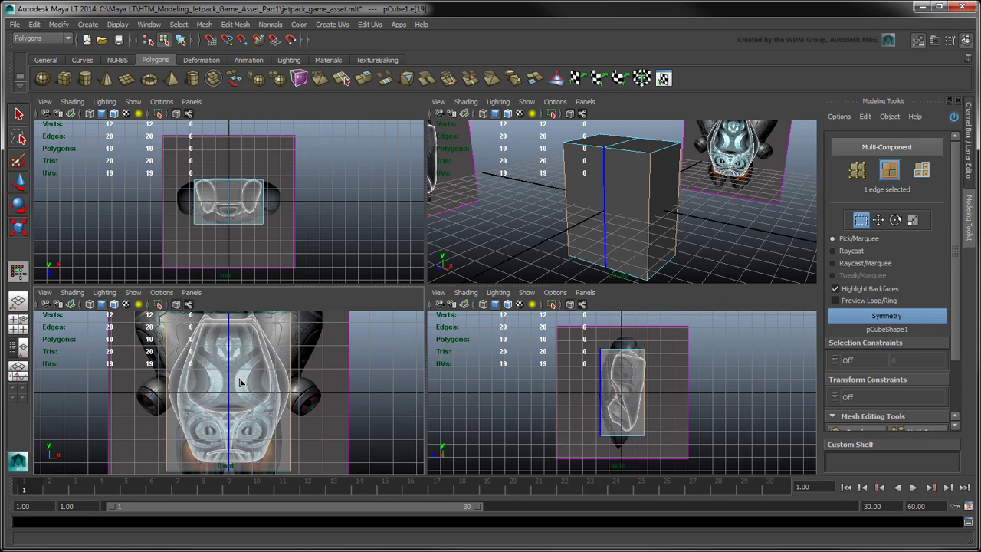
key(space)
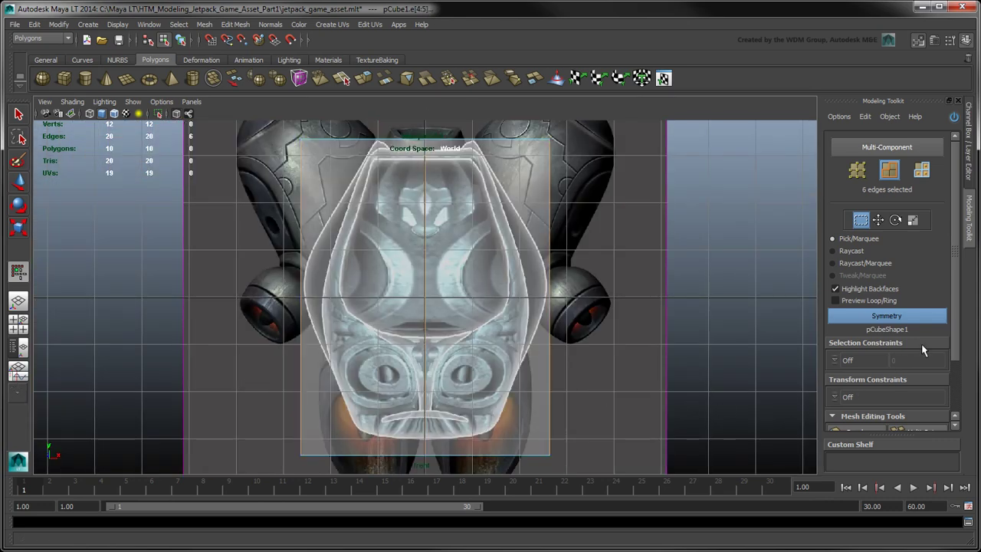
scroll(957, 339, down, 2)
Connect the loop with Segments set to 5 and commit the five horizontal edge loops
click(859, 398)
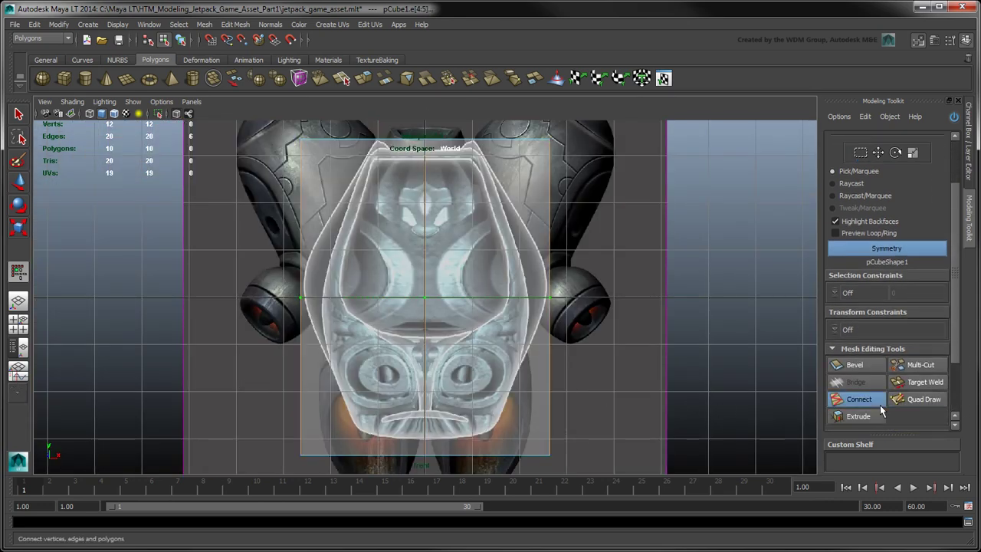
scroll(964, 355, down, 2)
click(879, 388)
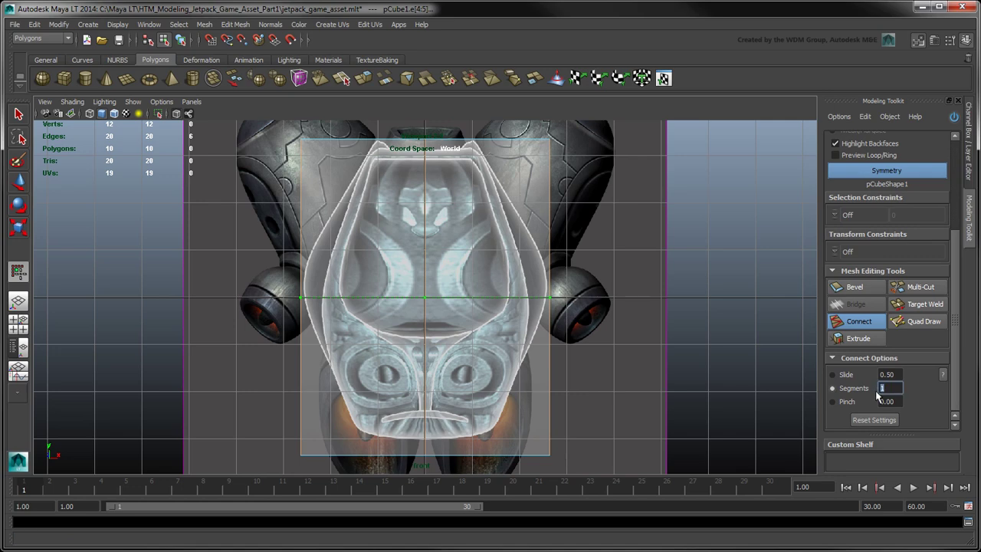
text(5)
key(Return)
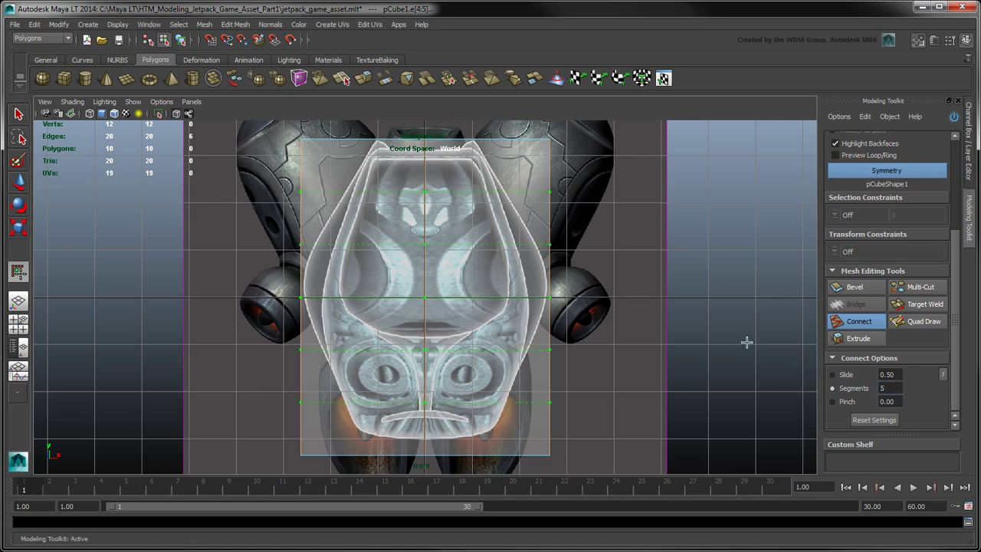
key(space)
key(space)
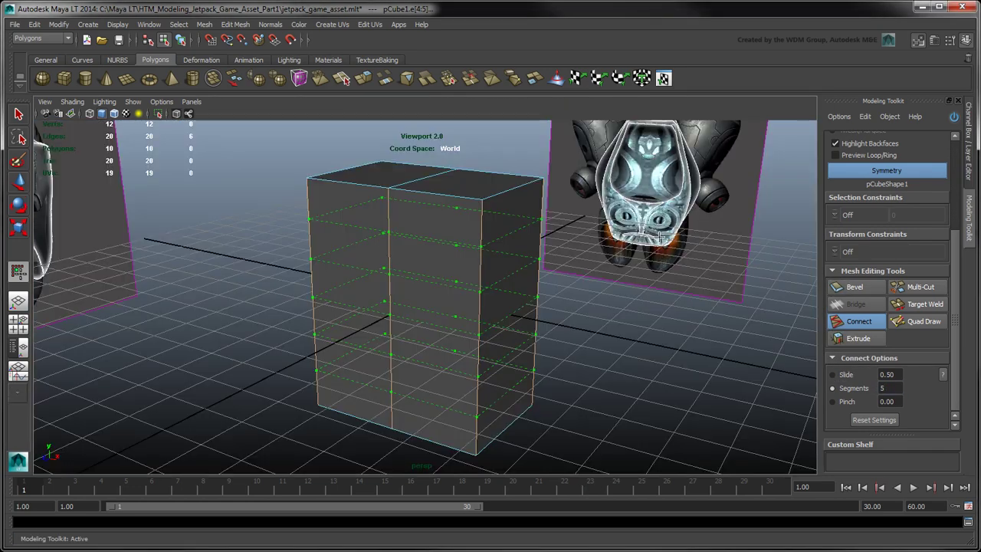
key(Return)
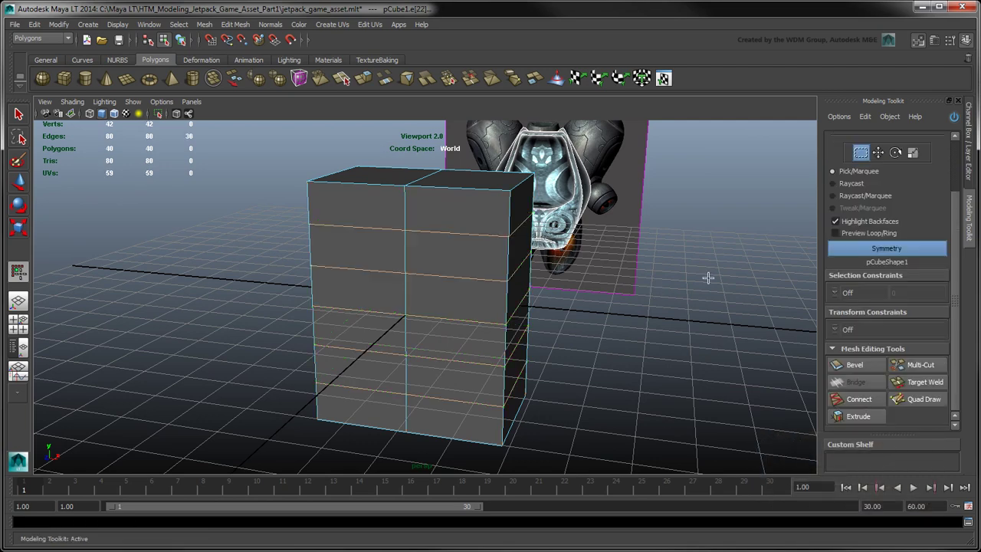
key(space)
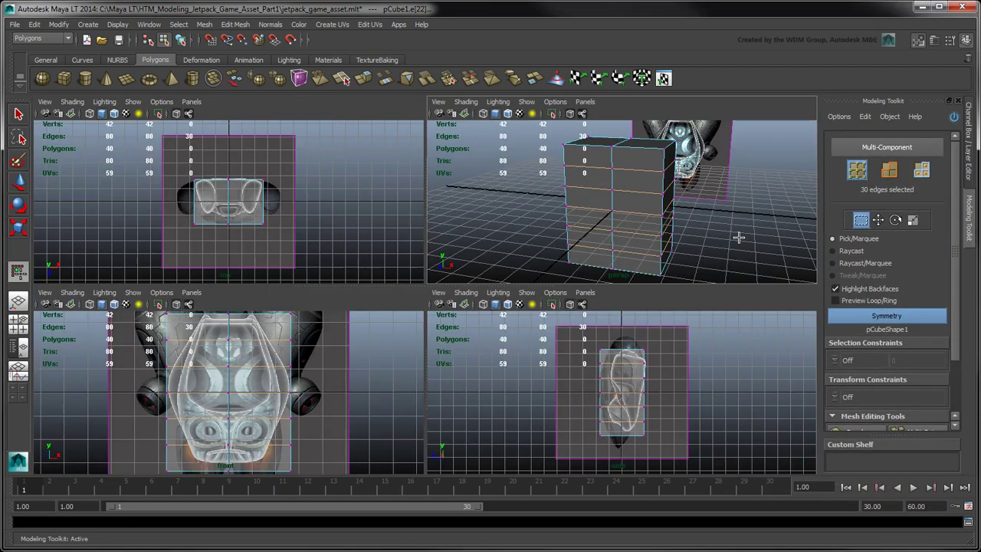
In the front view, pull the top corner and side vertices in to the reference outline
key(space)
scroll(536, 368, up, 5)
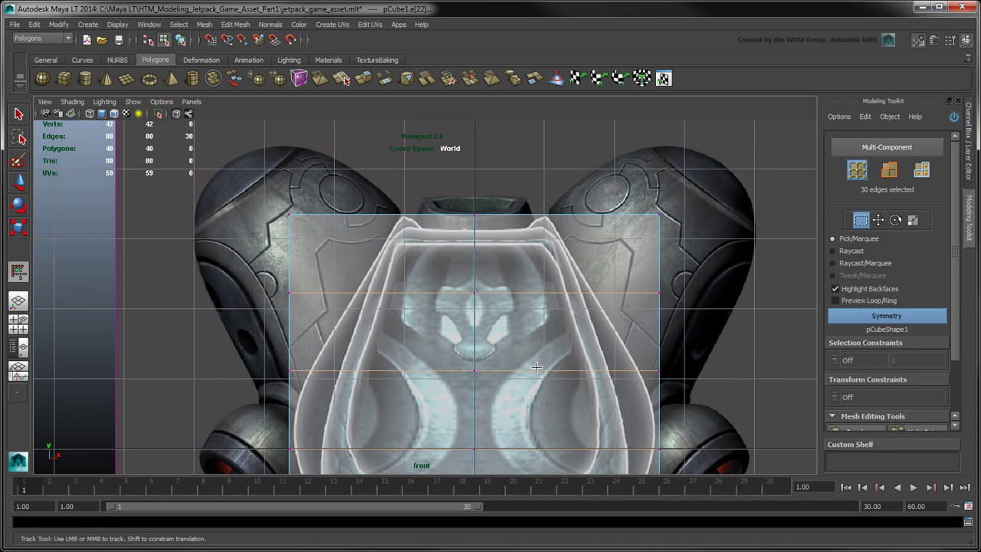
drag(282, 206, 338, 248)
key(w)
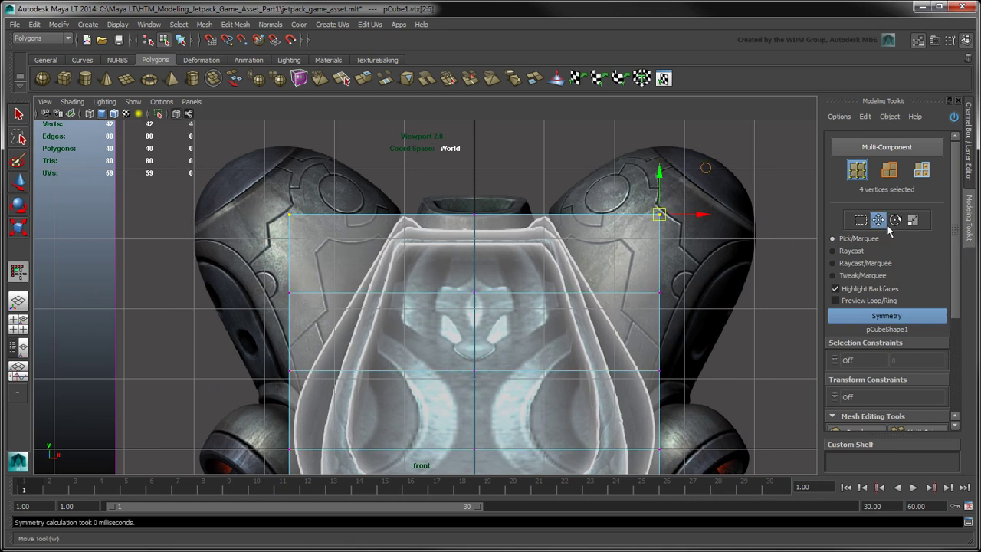
drag(664, 222, 565, 239)
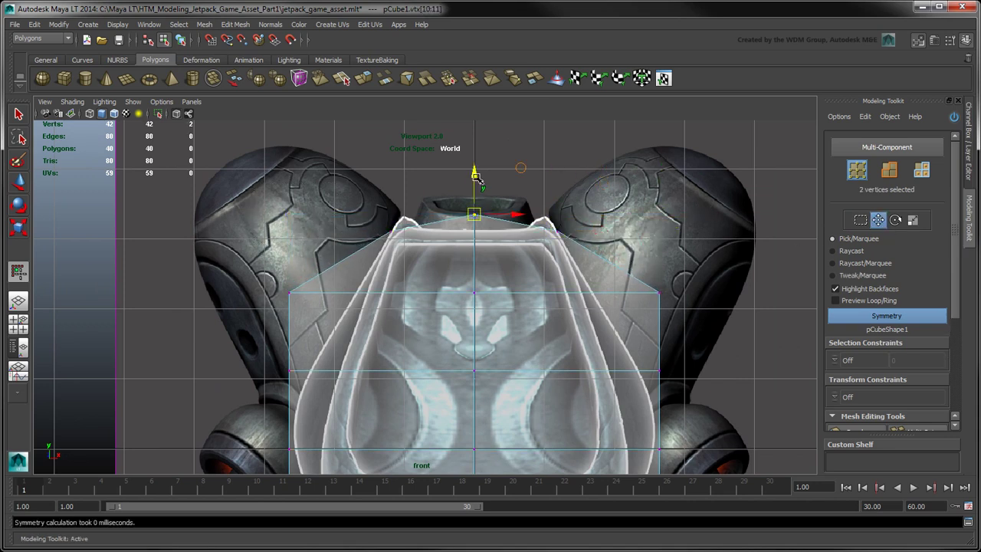
click(290, 292)
drag(314, 292, 381, 293)
drag(647, 360, 677, 374)
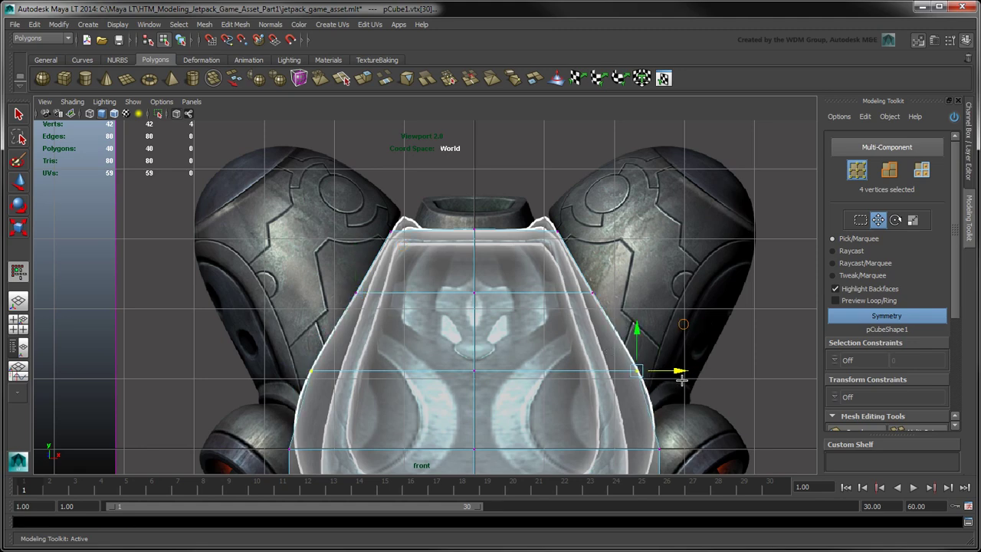
alt+middle_drag(536, 412, 545, 217)
In the front view, pull the lower corner vertices in and lower the bottom centre vertices to the outline
click(665, 333)
drag(706, 334, 681, 341)
alt+middle_drag(681, 341, 697, 399)
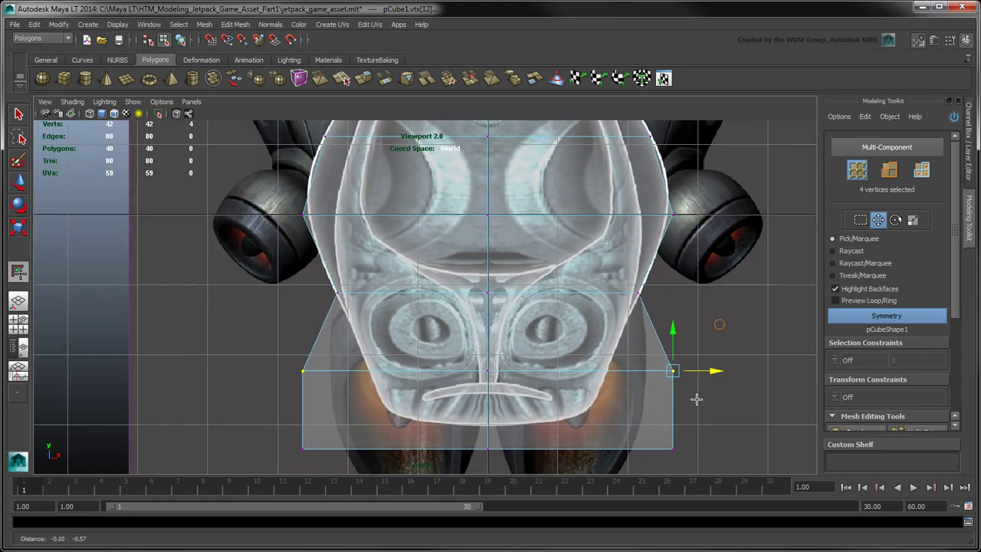
drag(697, 398, 671, 446)
drag(463, 395, 488, 406)
drag(623, 415, 720, 475)
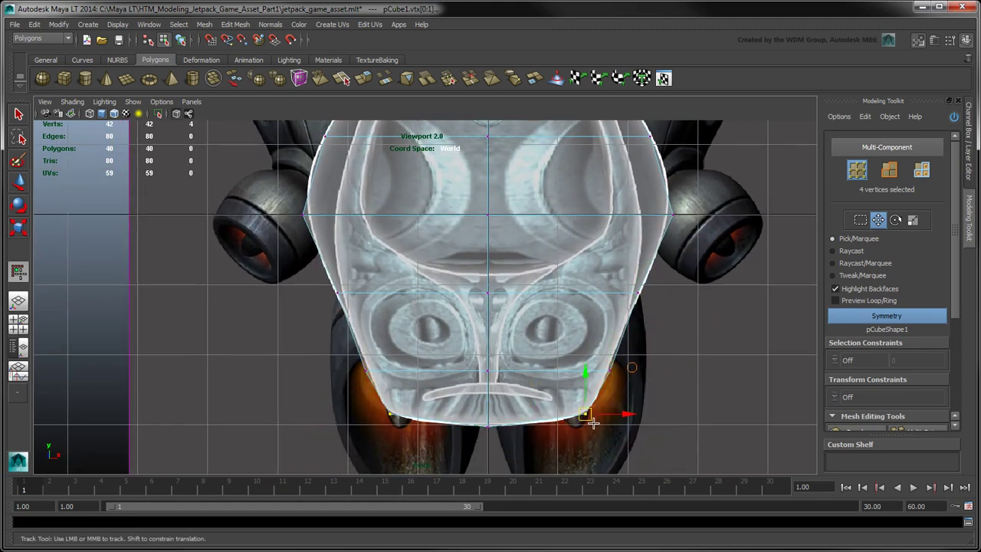
key(a)
key(space)
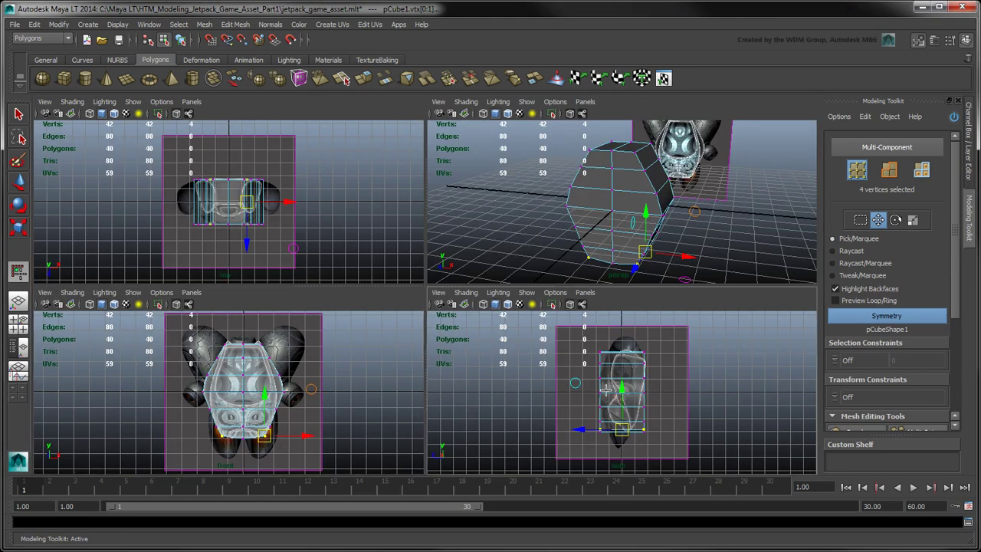
In the side view, move the top back and front corners and a middle vertex onto the outline
key(space)
scroll(604, 394, up, 6)
click(338, 242)
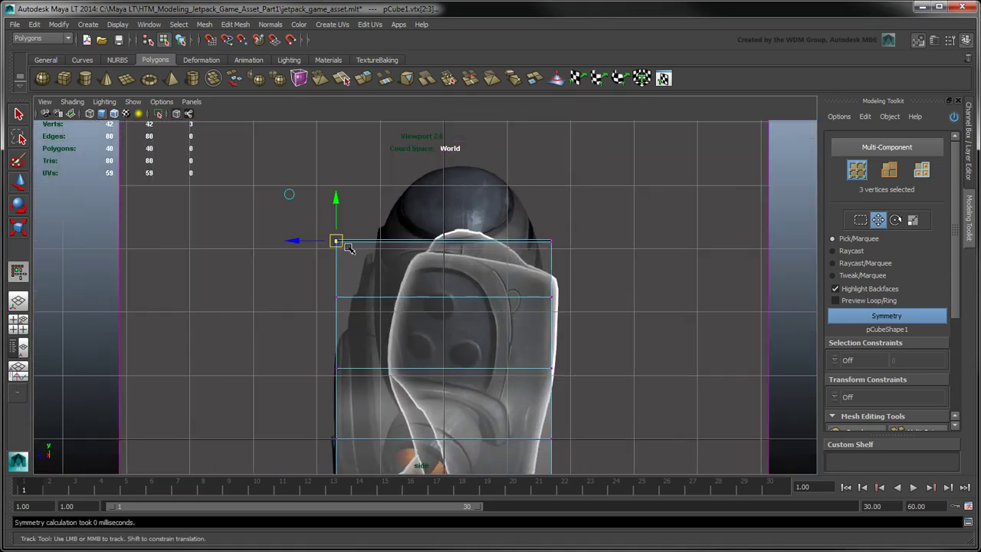
drag(340, 240, 411, 254)
click(551, 242)
drag(563, 252, 558, 316)
click(551, 298)
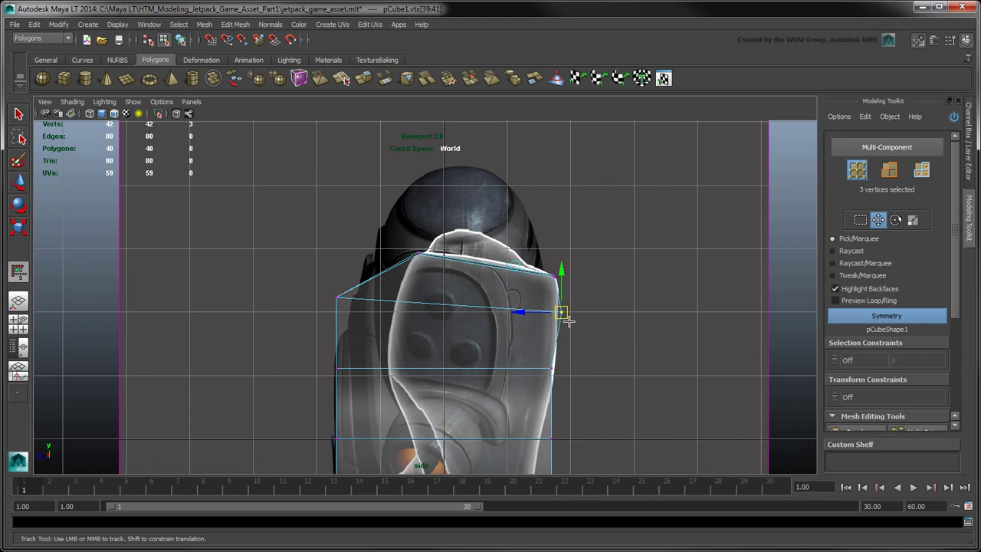
click(337, 297)
drag(339, 300, 398, 301)
In the side view, slide the lower left vertices right and nudge the middle vertices to the outline
click(337, 368)
drag(323, 377, 354, 377)
alt+middle_drag(559, 377, 503, 281)
click(314, 338)
drag(322, 358, 396, 358)
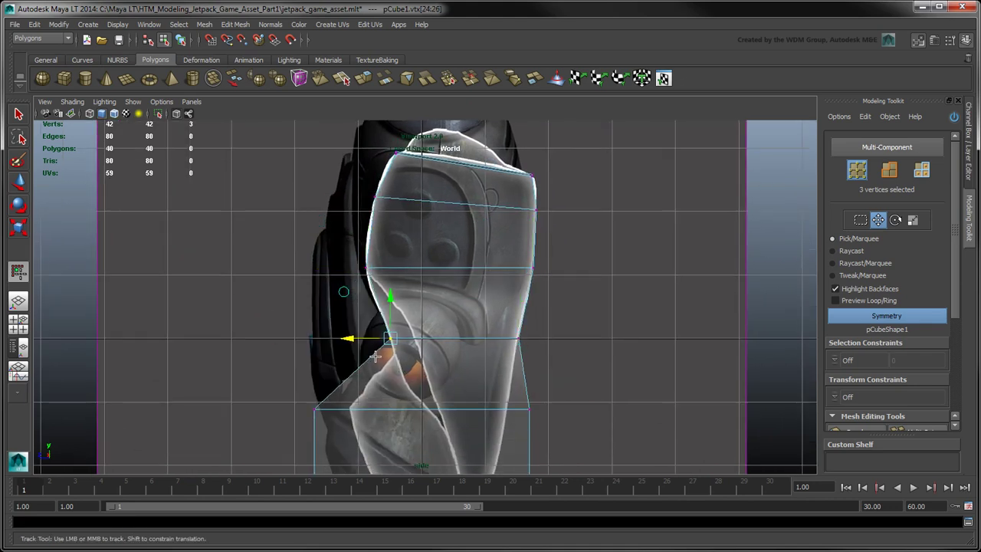
alt+middle_drag(560, 440, 559, 320)
Slide the side-view middle, lower and bottom vertices inward to narrow the bottom along the reference
click(527, 289)
drag(528, 296, 507, 295)
click(312, 289)
drag(314, 308, 428, 308)
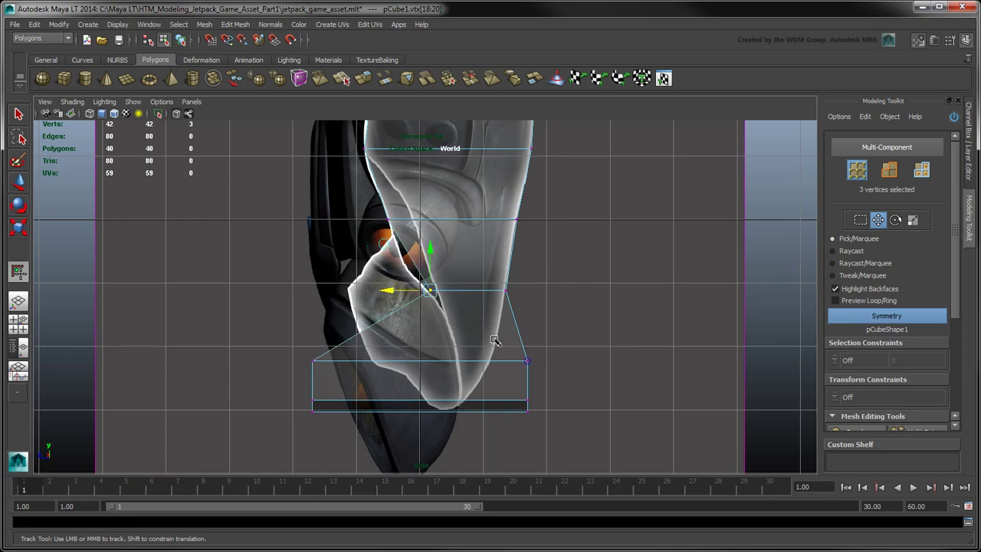
click(527, 360)
drag(527, 360, 493, 360)
click(313, 361)
drag(312, 375, 460, 375)
click(313, 405)
drag(314, 405, 452, 405)
click(527, 405)
drag(527, 404, 471, 404)
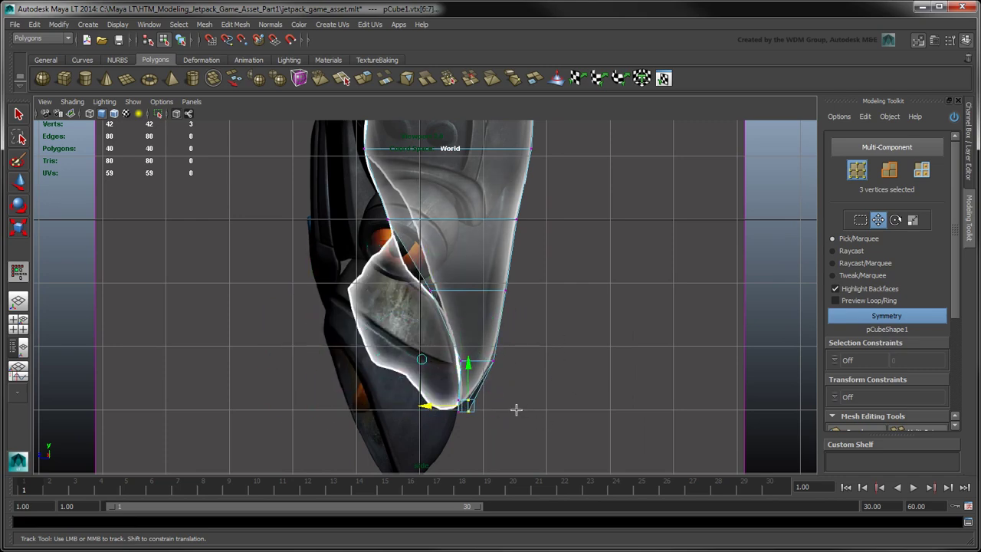
key(space)
In the top view, move the top-right cage vertex up and left, then inspect the cage in perspective
key(a)
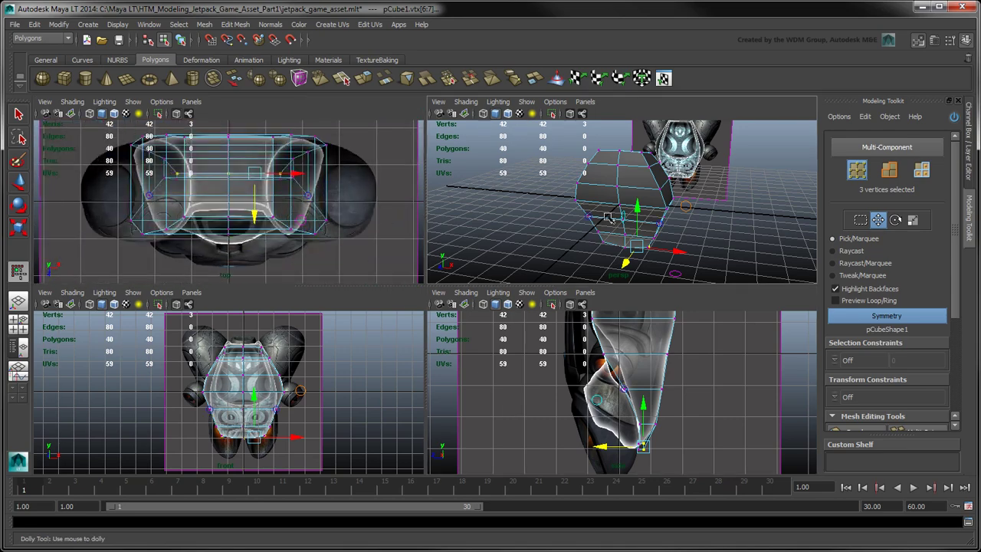
alt+drag(610, 218, 655, 172)
key(space)
scroll(544, 256, up, 3)
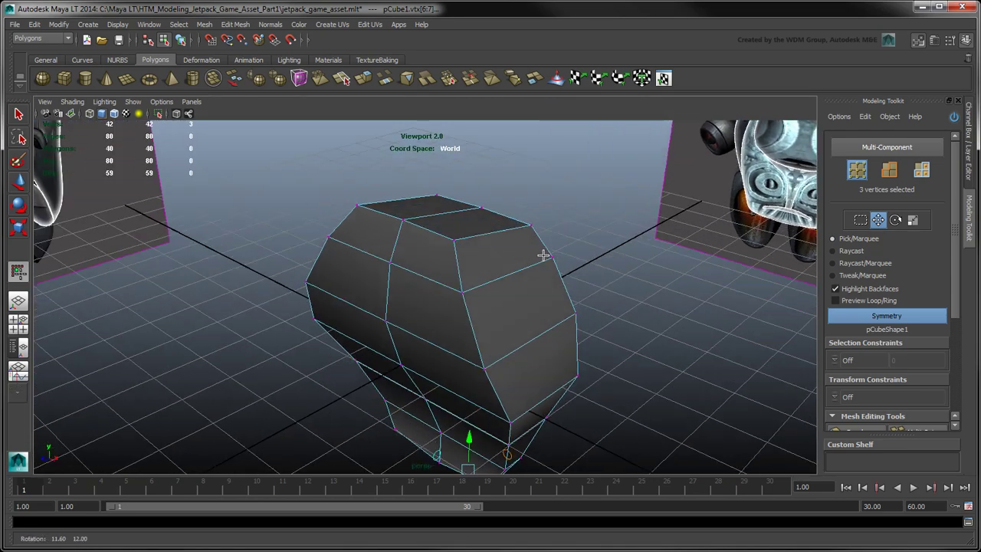
key(space)
scroll(621, 391, up, 6)
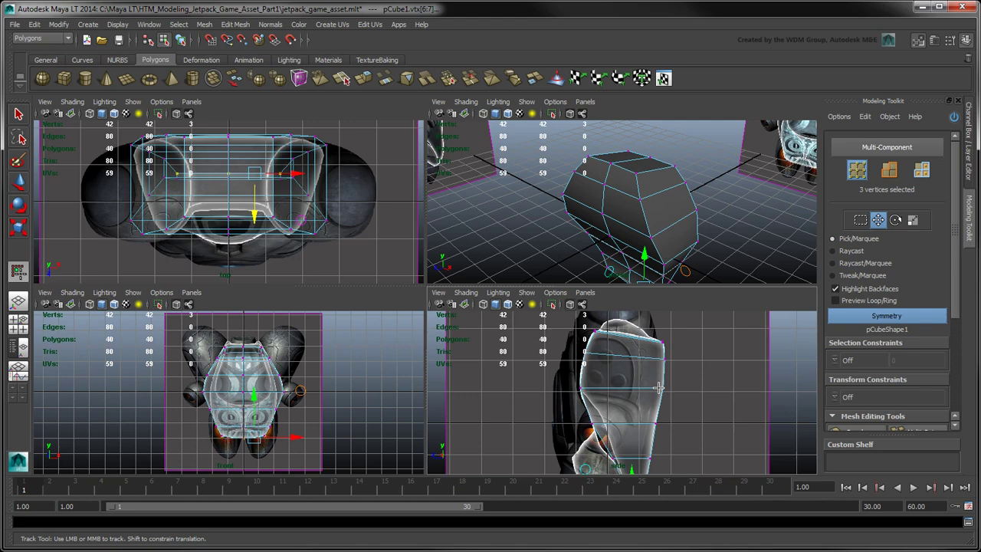
alt+middle_click(362, 388)
click(321, 224)
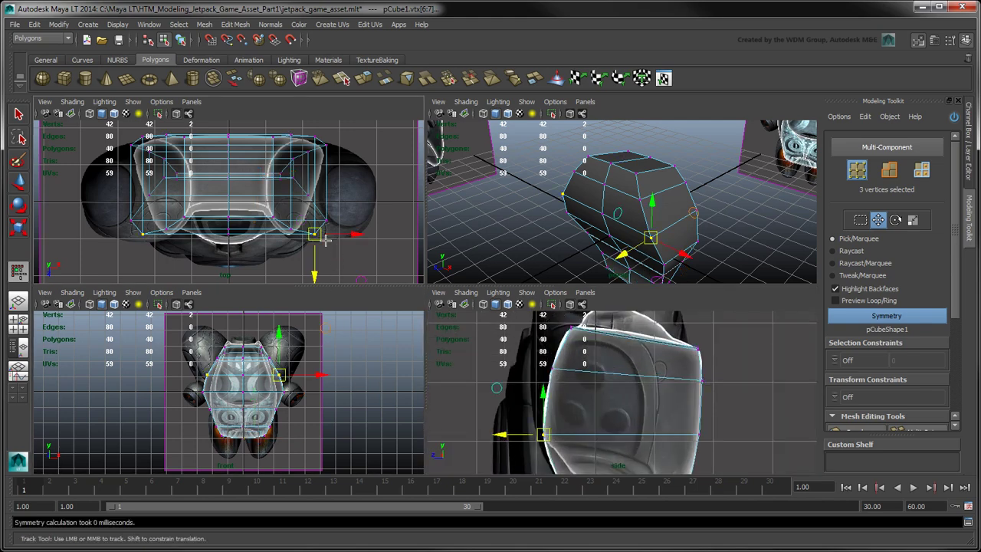
key(space)
drag(590, 368, 649, 337)
key(ctrl+z)
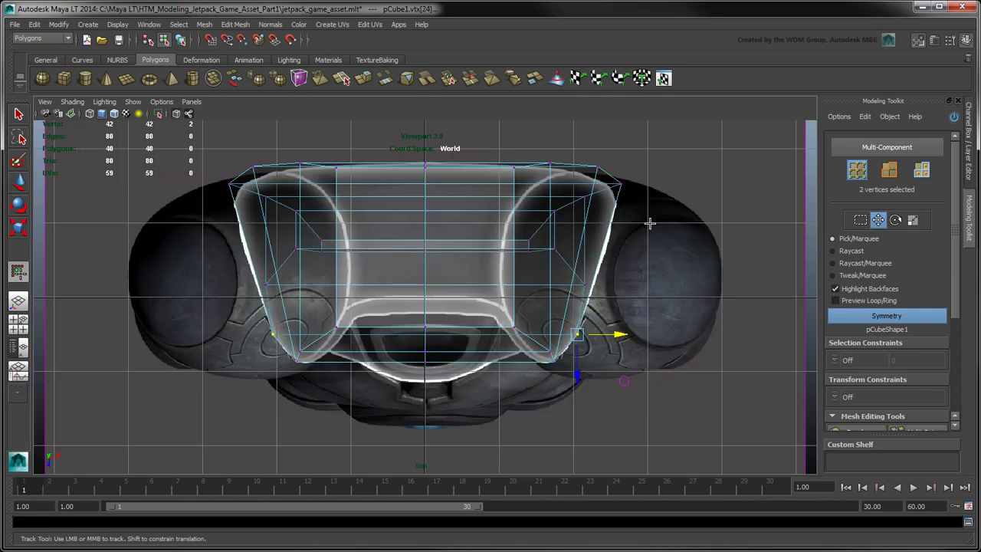
click(619, 185)
drag(620, 185, 599, 184)
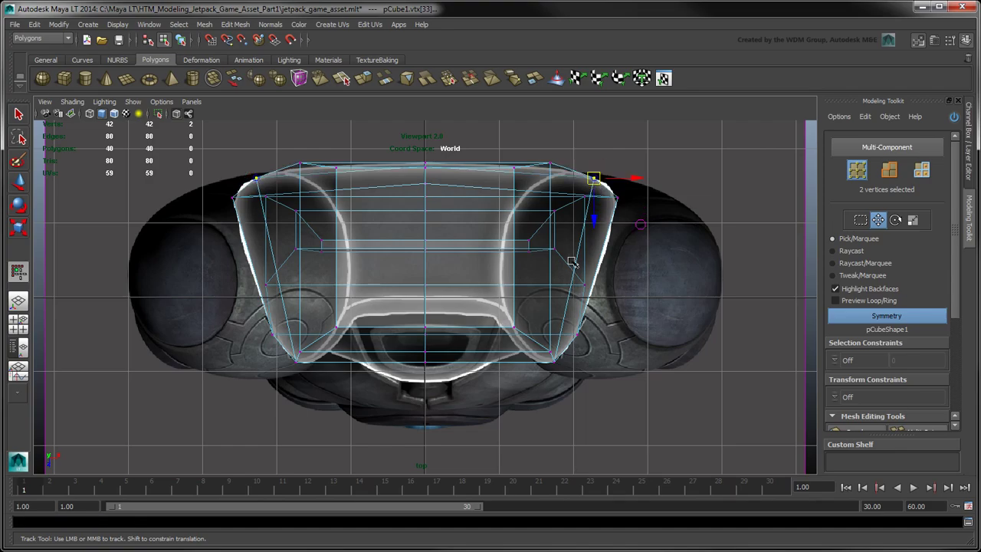
key(space)
key(space)
mouse_move(622, 287)
alt+mouse_down()
mouse_move(590, 268)
mouse_move(430, 284)
mouse_move(622, 269)
alt+mouse_up()
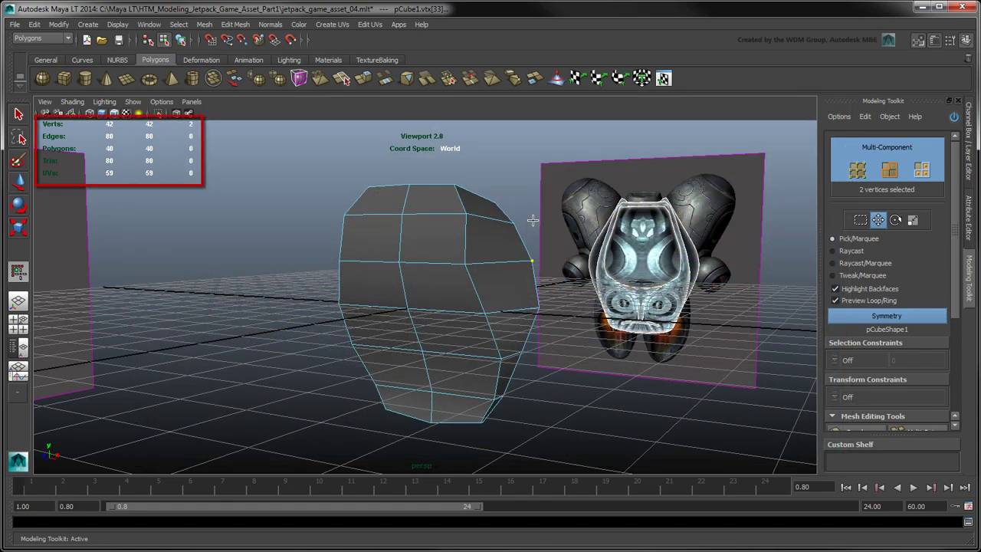
key(w)
click(117, 24)
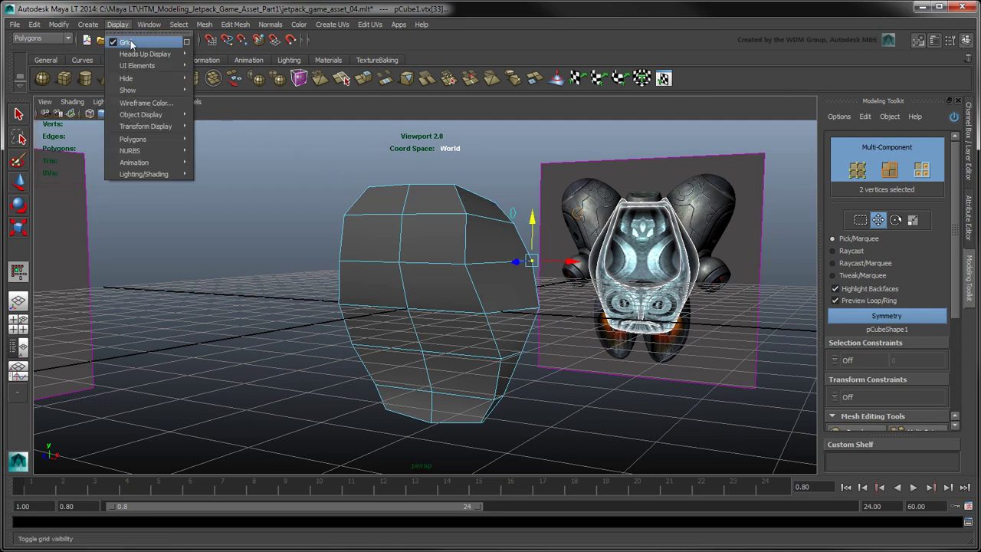
mouse_move(145, 53)
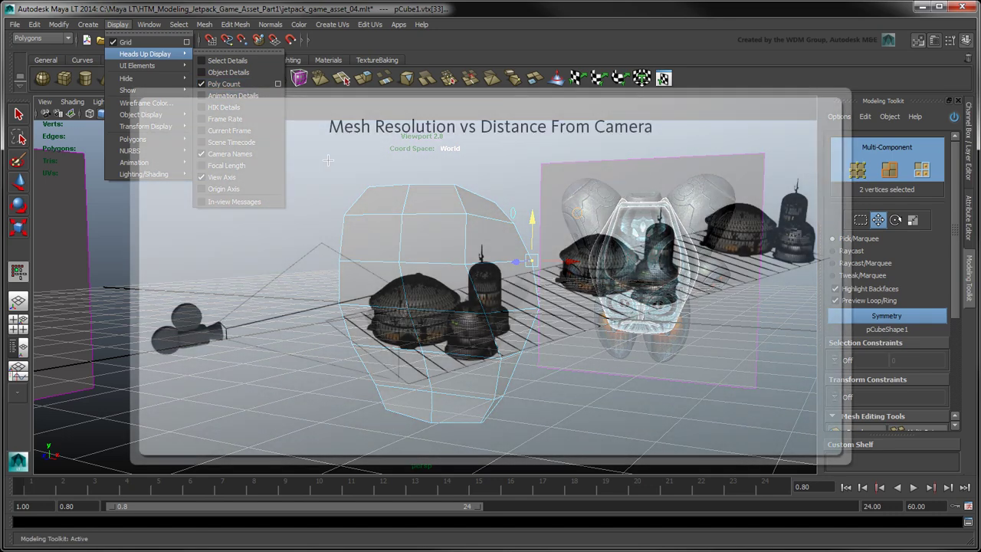
key(Escape)
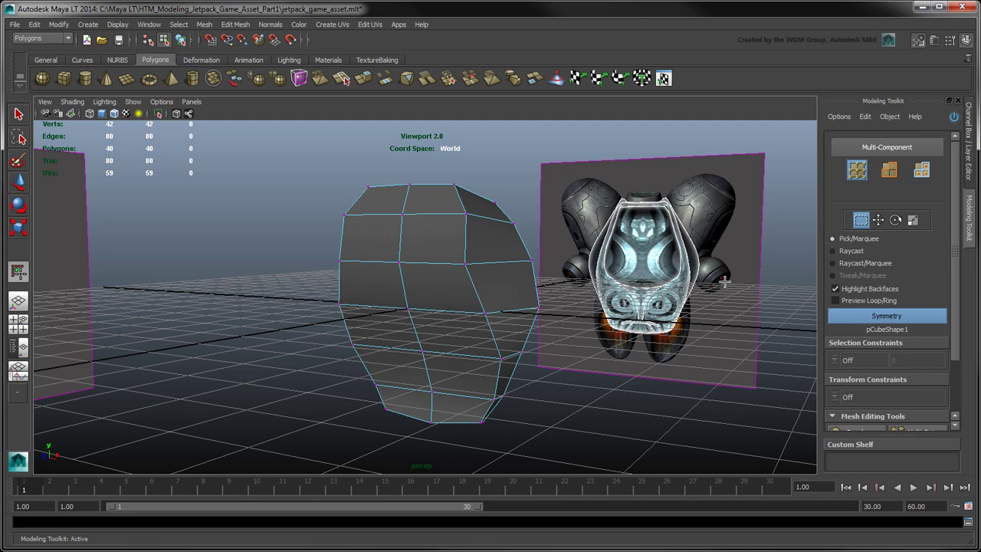
With Preview Loop/Ring on, select the centre vertical edge loop plus the top and bottom edges
click(836, 301)
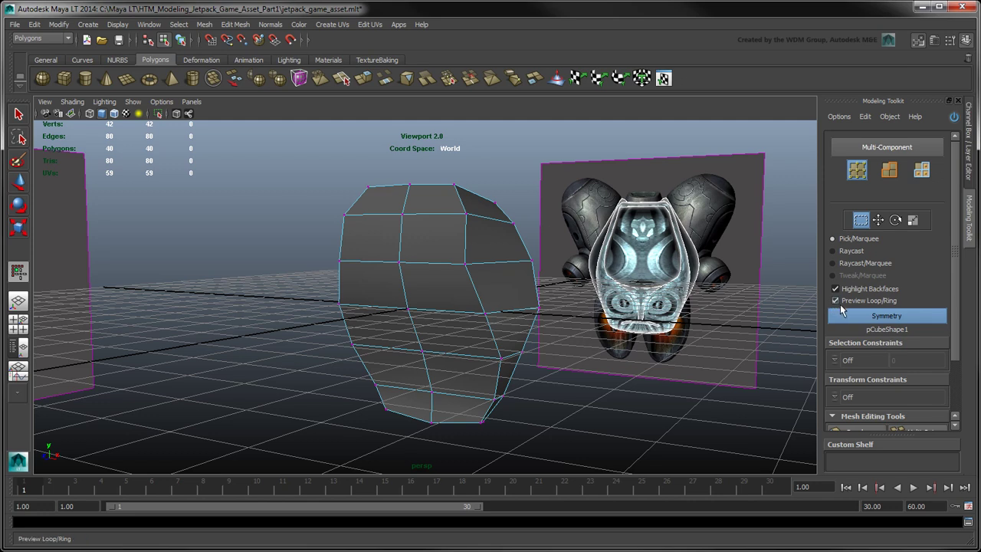
click(888, 170)
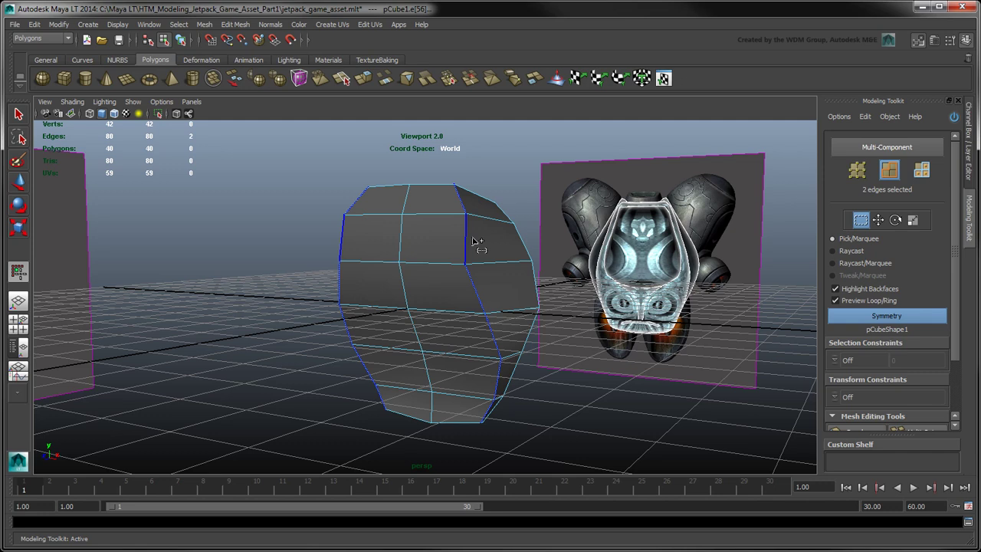
scroll(473, 241, up, 2)
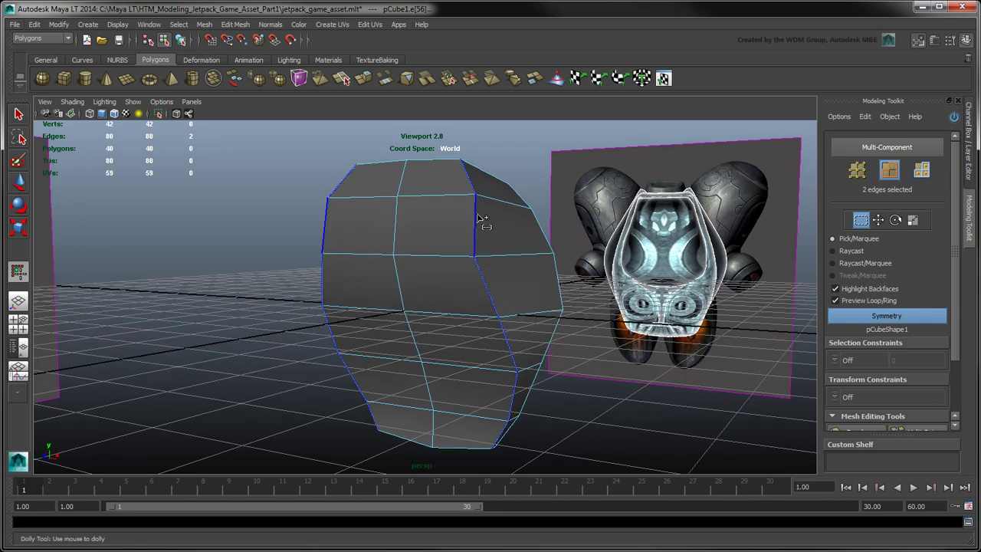
shift+click(478, 258)
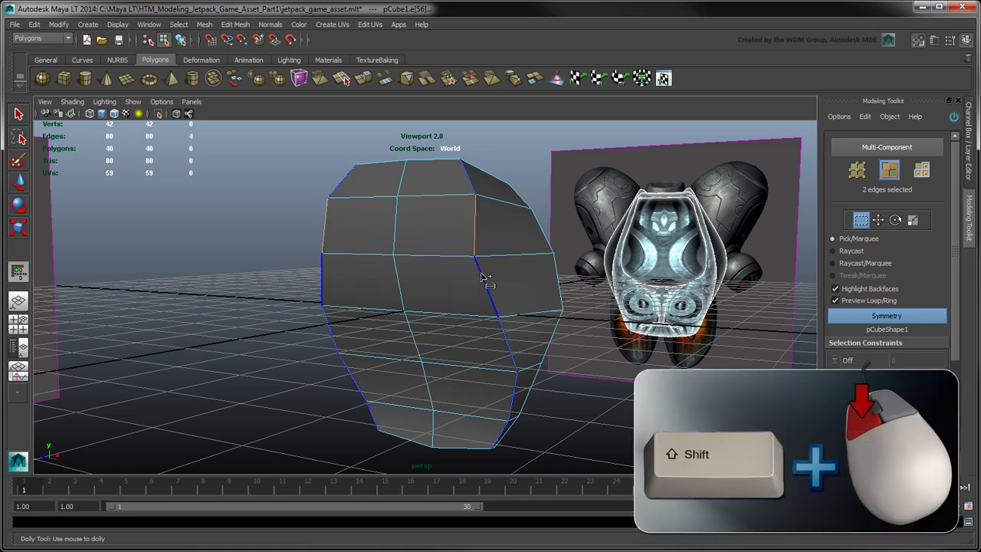
shift+double_click(481, 275)
alt+drag(447, 232, 497, 267)
shift+click(457, 187)
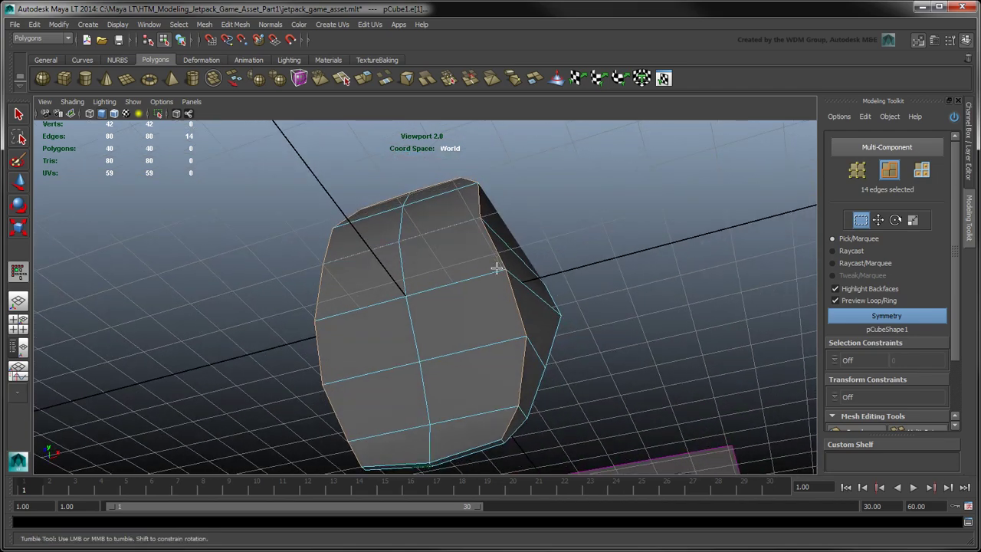
shift+click(492, 444)
alt+drag(491, 445, 495, 331)
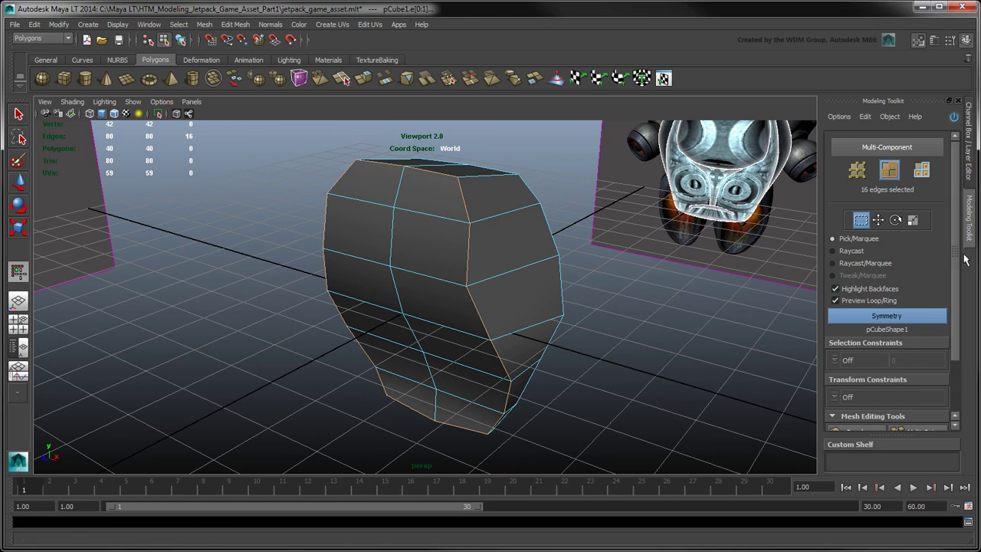
scroll(889, 321, down, 3)
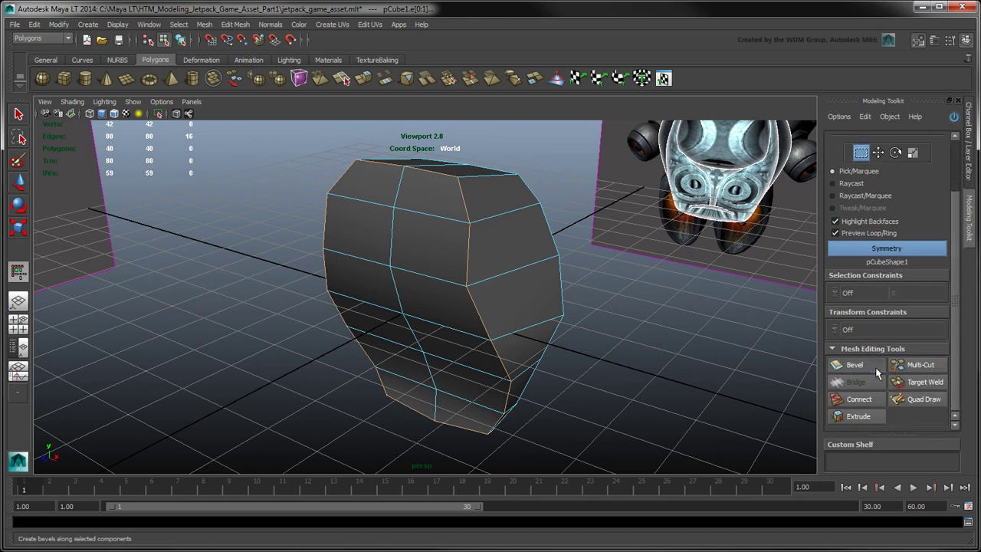
Bevel the selected edge loops with a 0.20 offset
click(854, 365)
scroll(962, 404, down, 3)
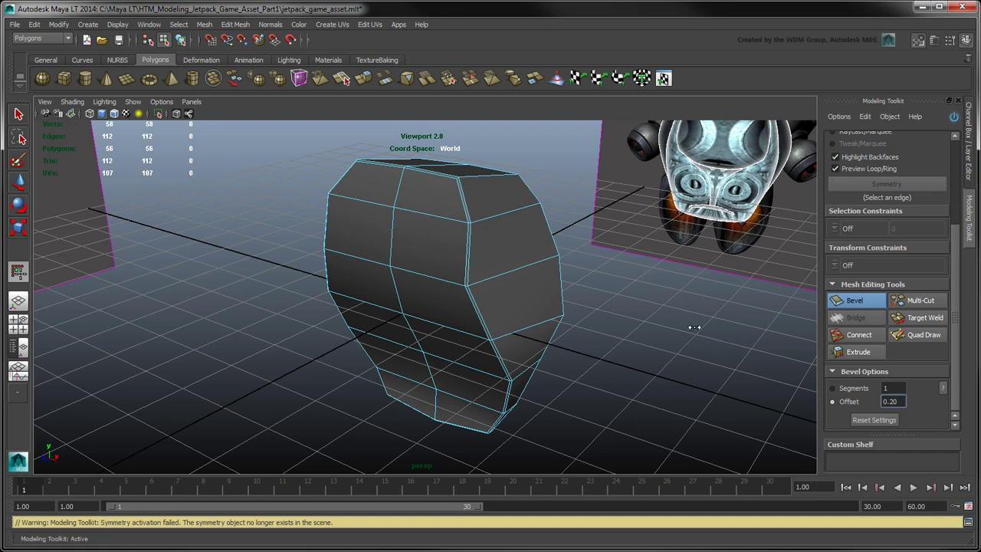
drag(666, 314, 617, 298)
key(Return)
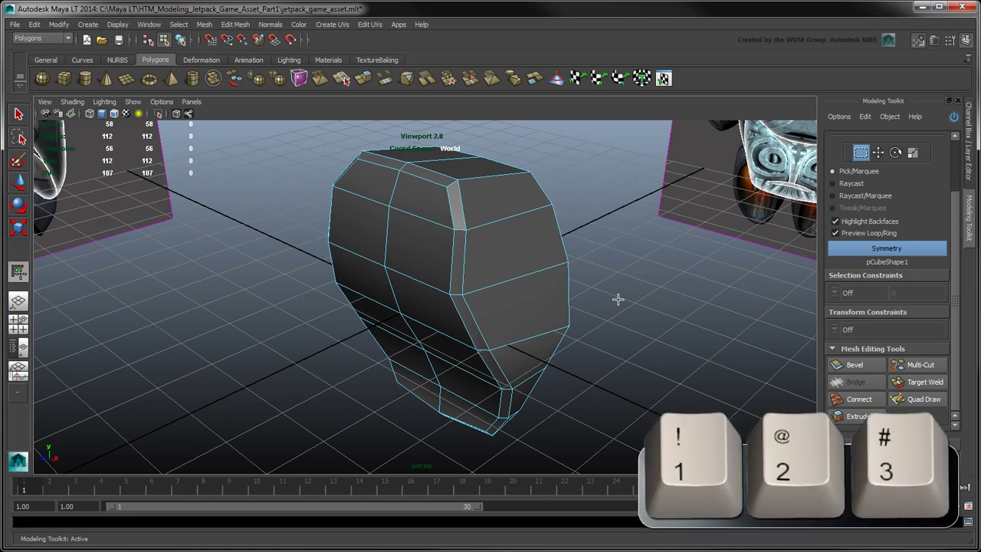
Toggle between smooth preview with cage (2) and smooth only (3), inspecting the shell and selecting an edge
key(2)
alt+drag(617, 299, 658, 304)
key(3)
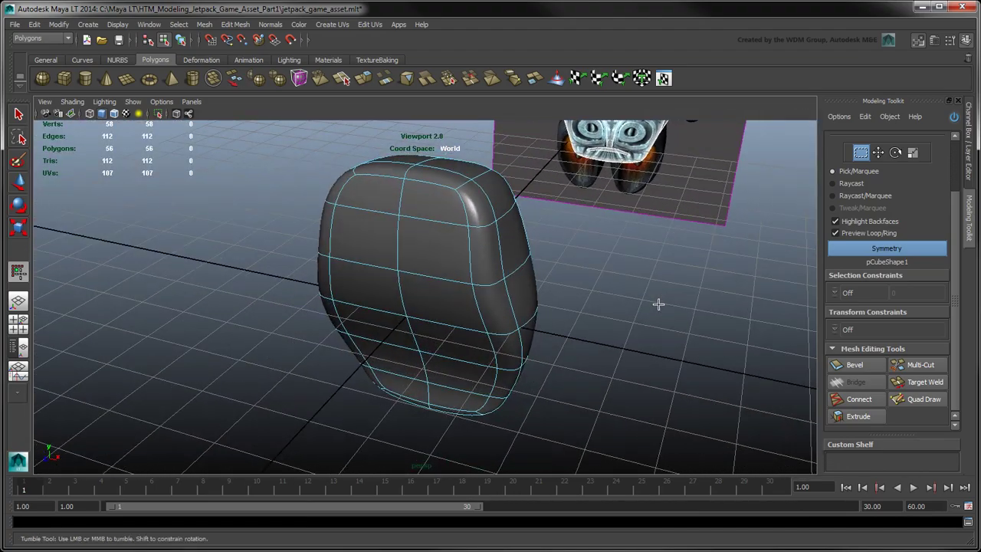
key(2)
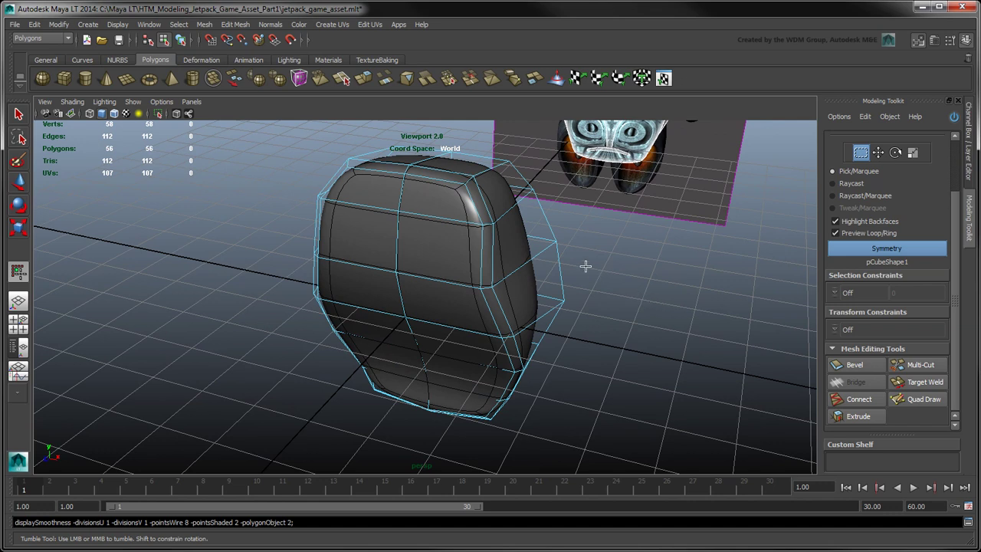
click(489, 206)
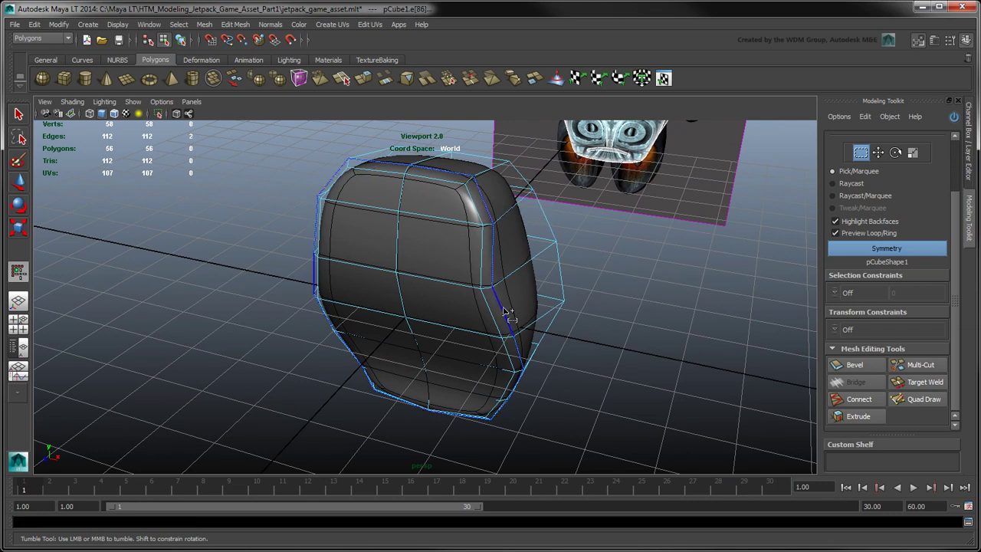
alt+drag(506, 311, 531, 314)
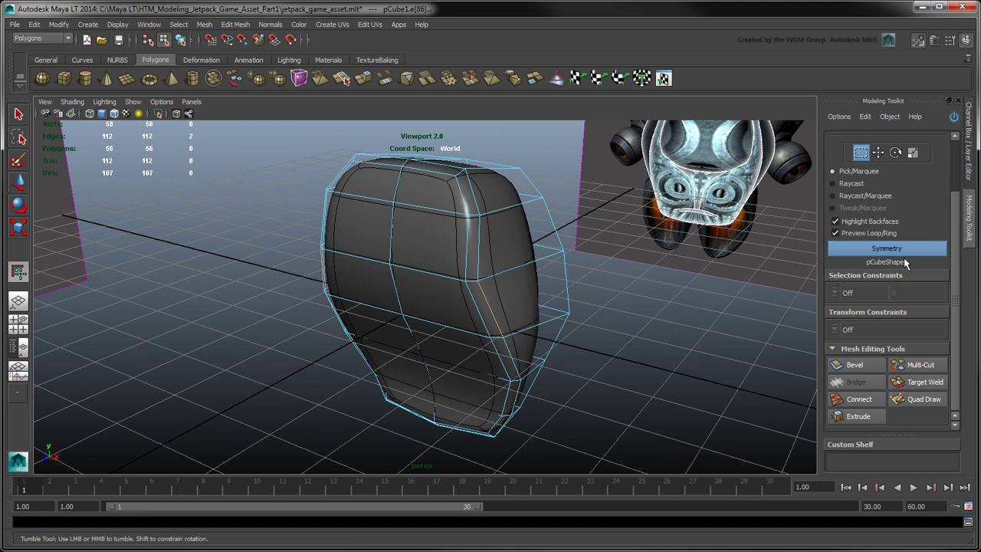
drag(956, 232, 962, 178)
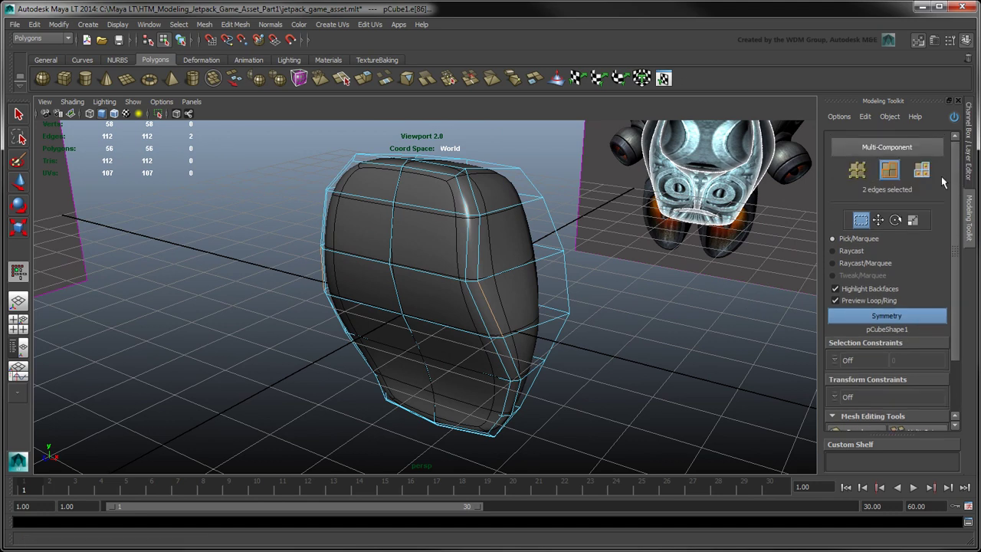
Select the six front faces and extrude them inward with Local Z -1.50
click(924, 174)
key(1)
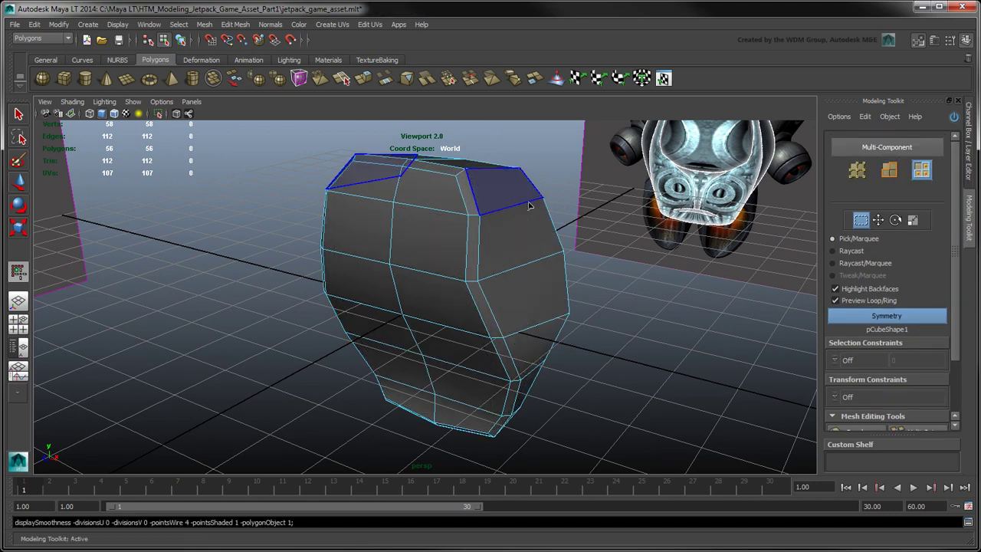
click(442, 218)
shift+click(431, 253)
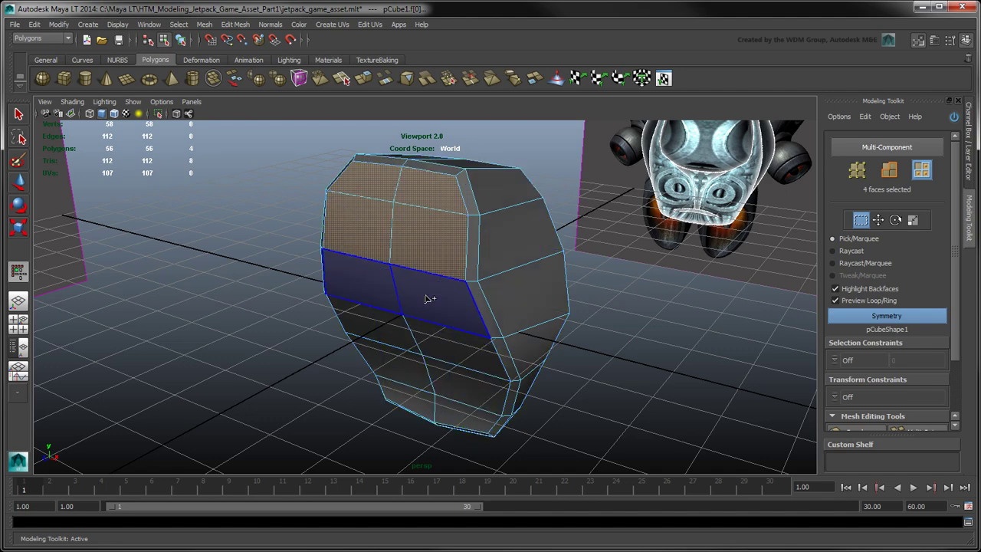
shift+click(431, 297)
scroll(968, 291, down, 3)
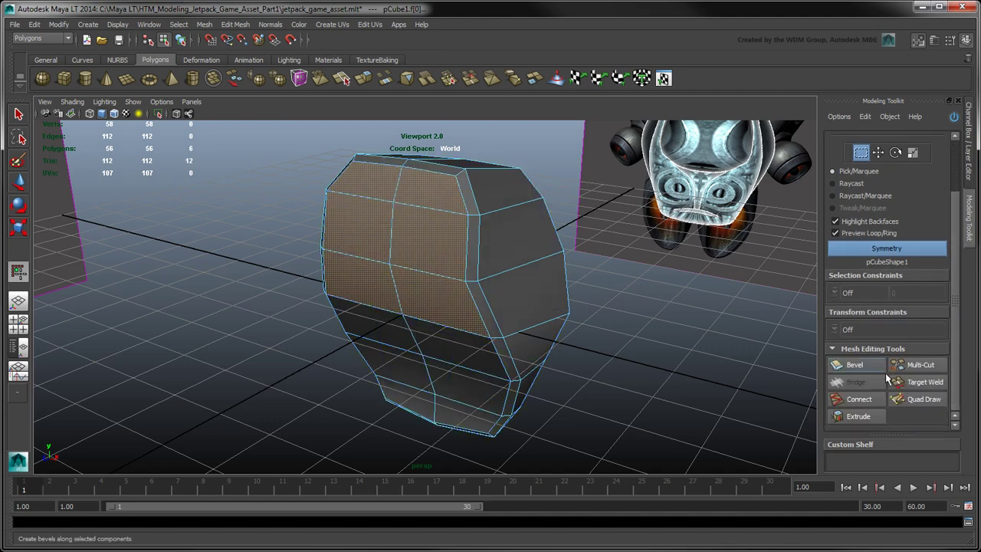
click(877, 418)
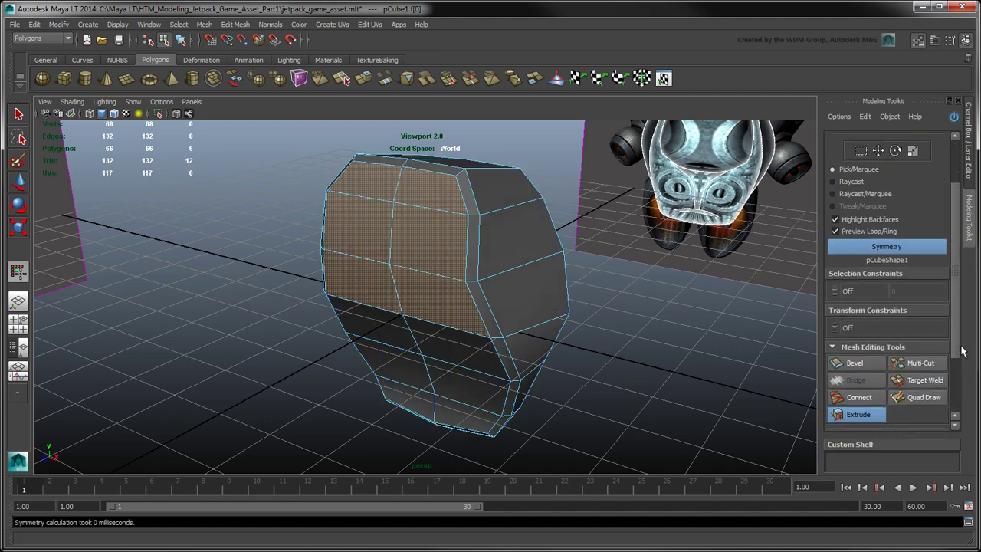
drag(962, 351, 962, 398)
drag(790, 378, 766, 373)
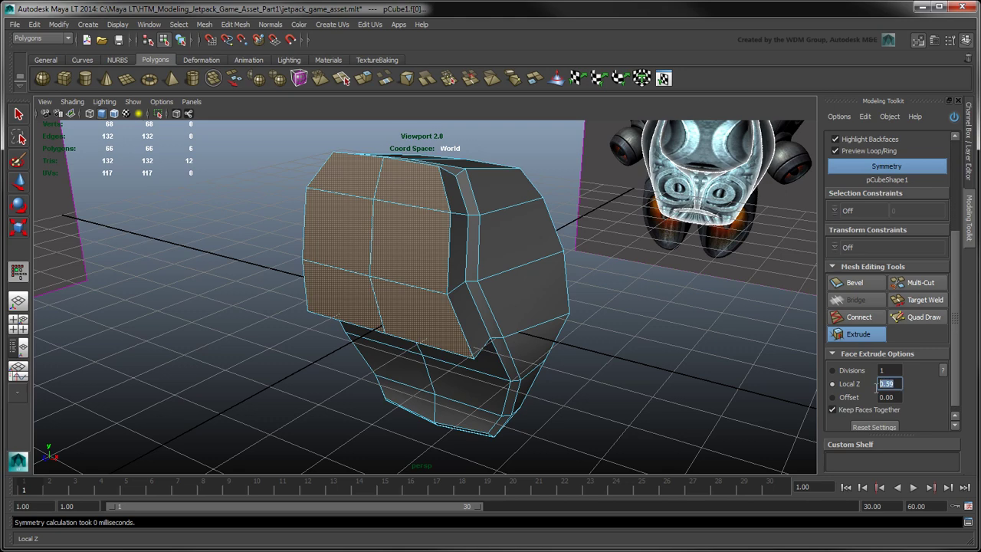
key(Return)
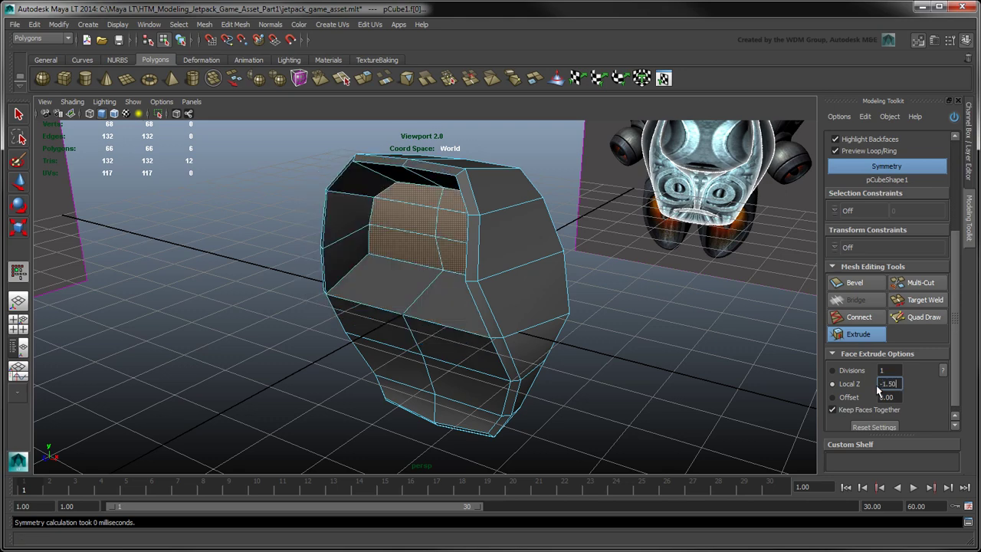
In the side view, pull the middle vertex down to match the reference
key(space)
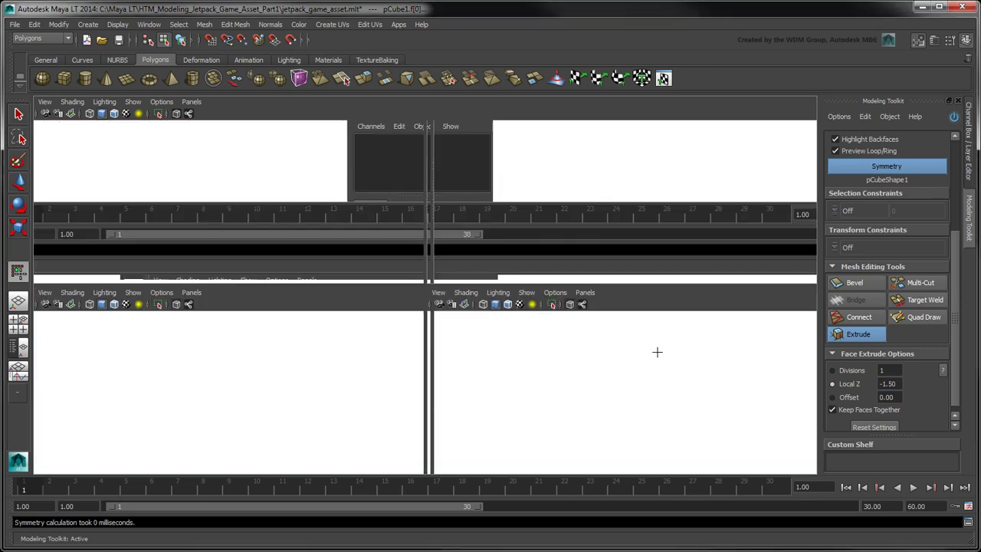
key(space)
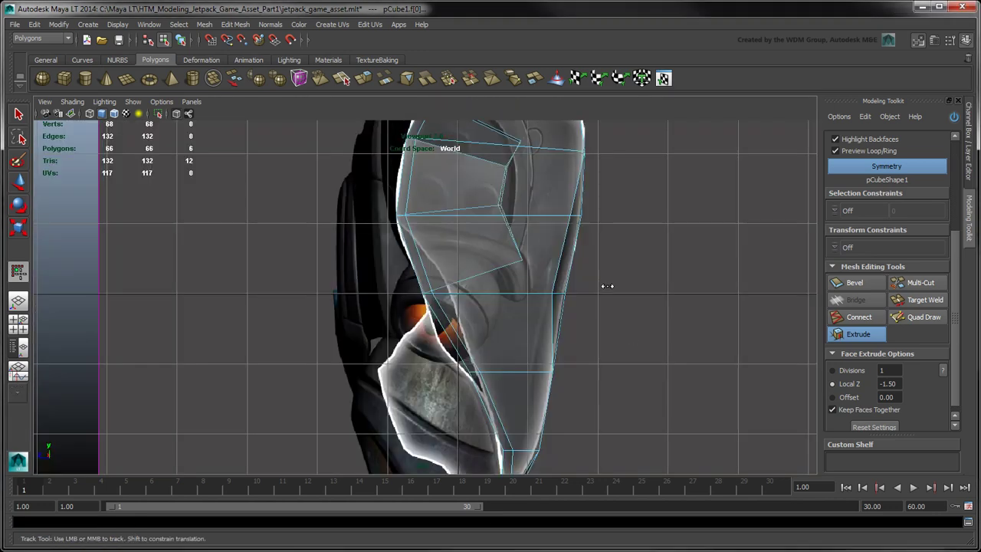
alt+middle_drag(606, 284, 606, 377)
scroll(948, 201, up, 5)
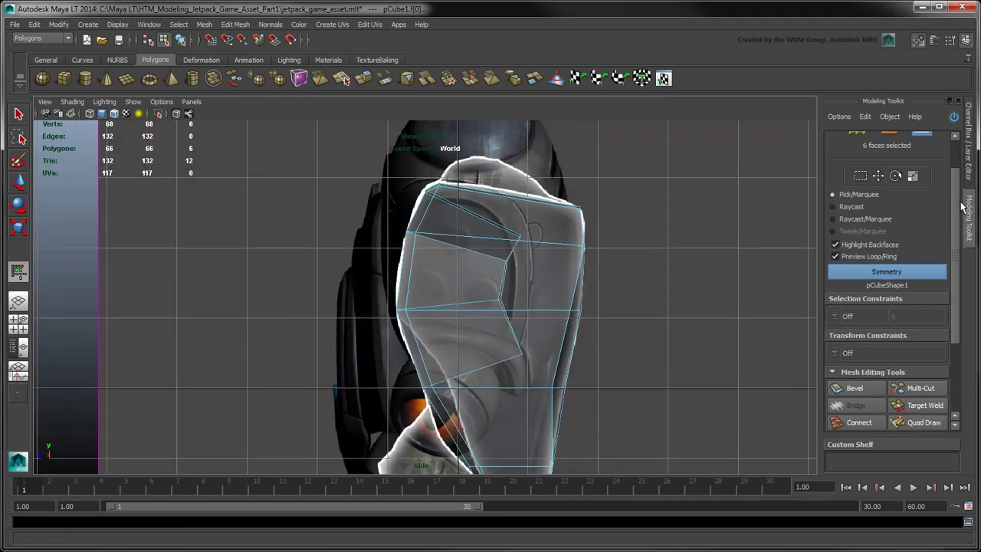
click(912, 218)
drag(521, 299, 560, 302)
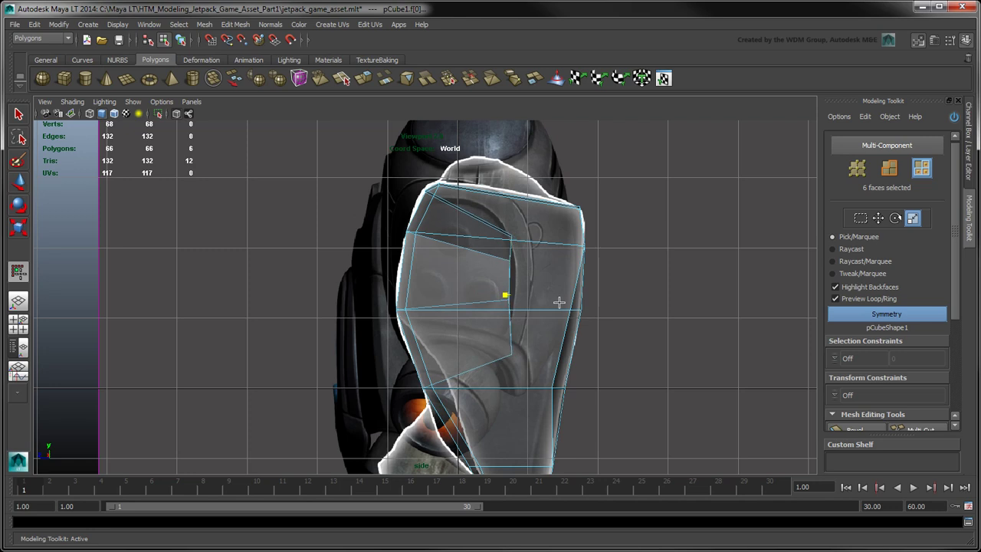
click(877, 217)
drag(518, 265, 525, 285)
click(911, 217)
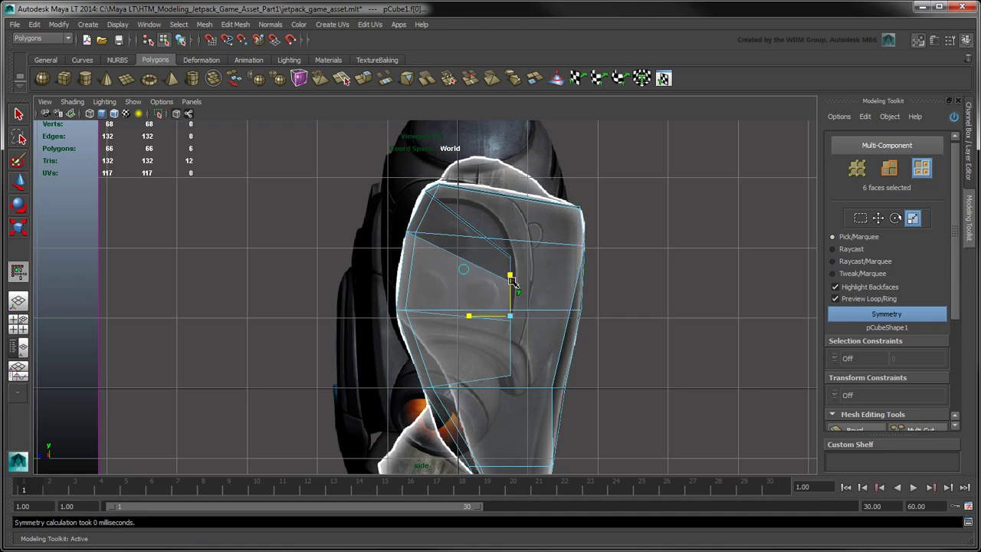
click(877, 217)
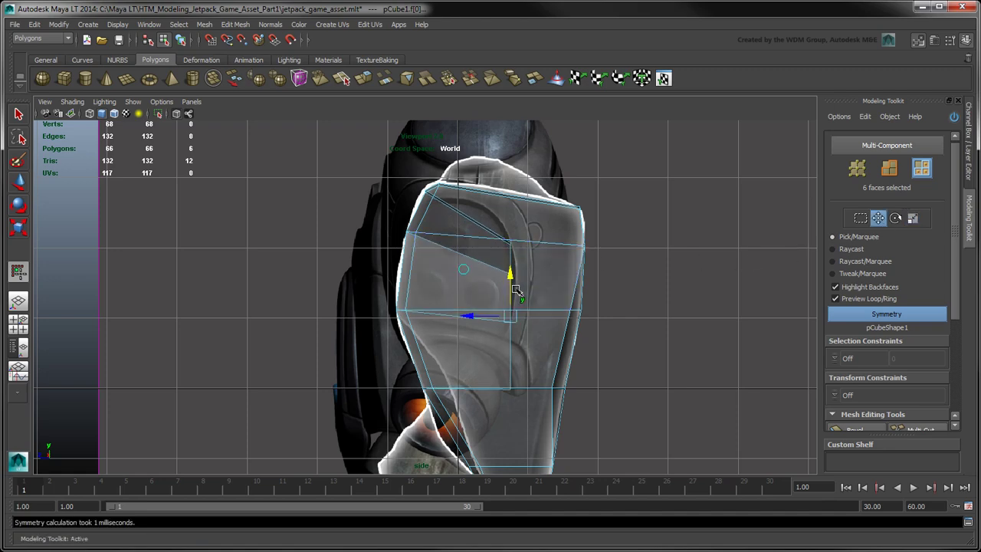
click(617, 285)
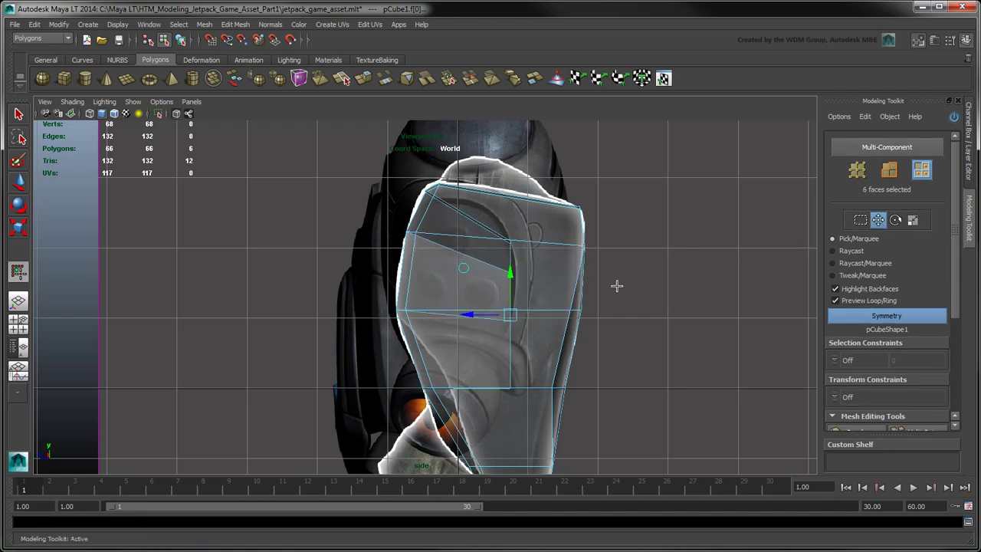
Check the lower front faces, then clear the selection and frame the lower section
key(space)
key(space)
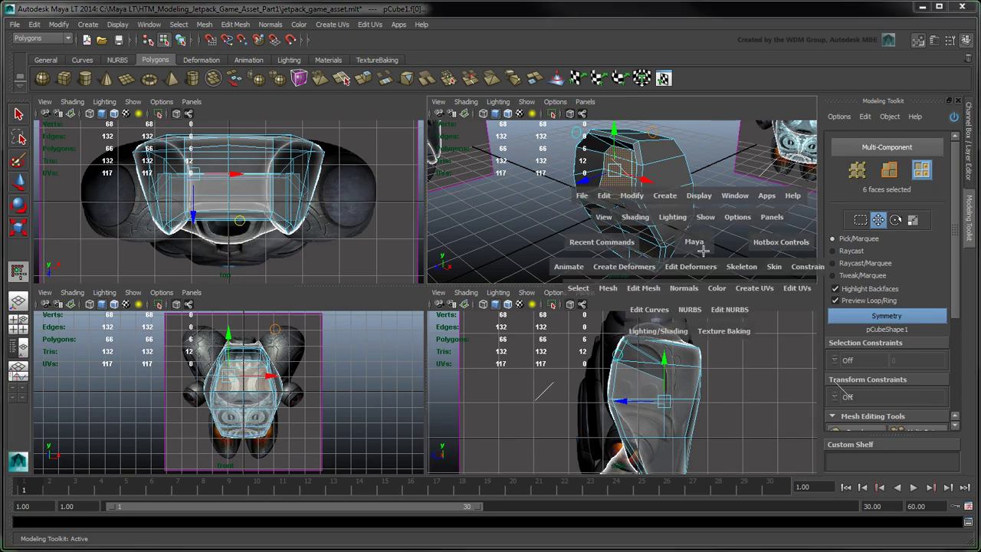
mouse_move(623, 318)
alt+mouse_down()
mouse_move(613, 322)
mouse_move(621, 320)
alt+mouse_up()
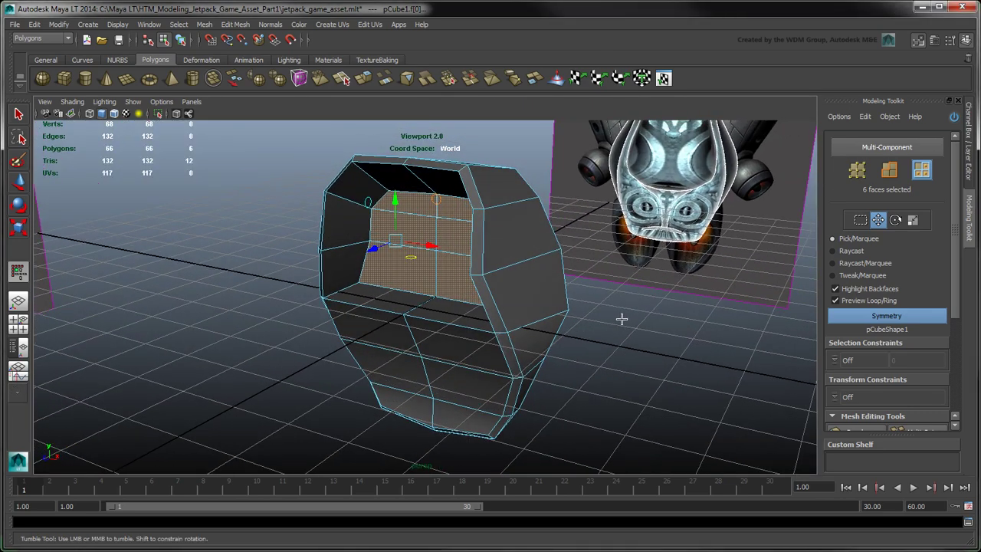
click(617, 319)
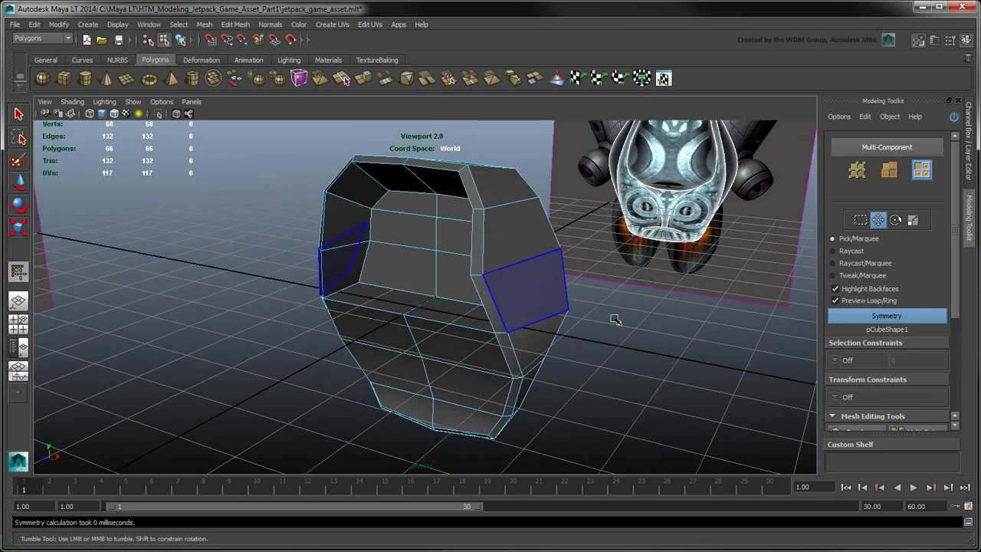
click(399, 341)
shift+click(430, 383)
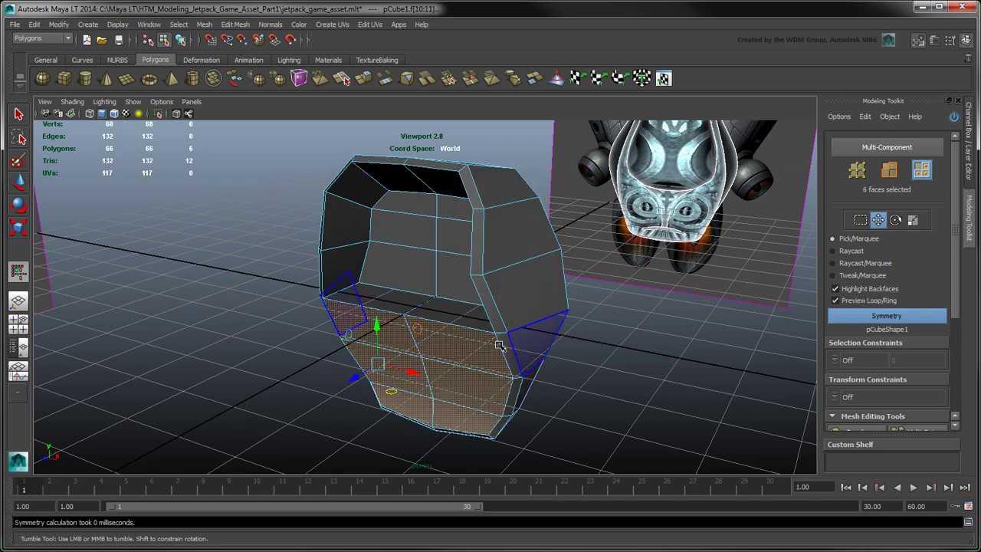
alt+drag(499, 346, 581, 336)
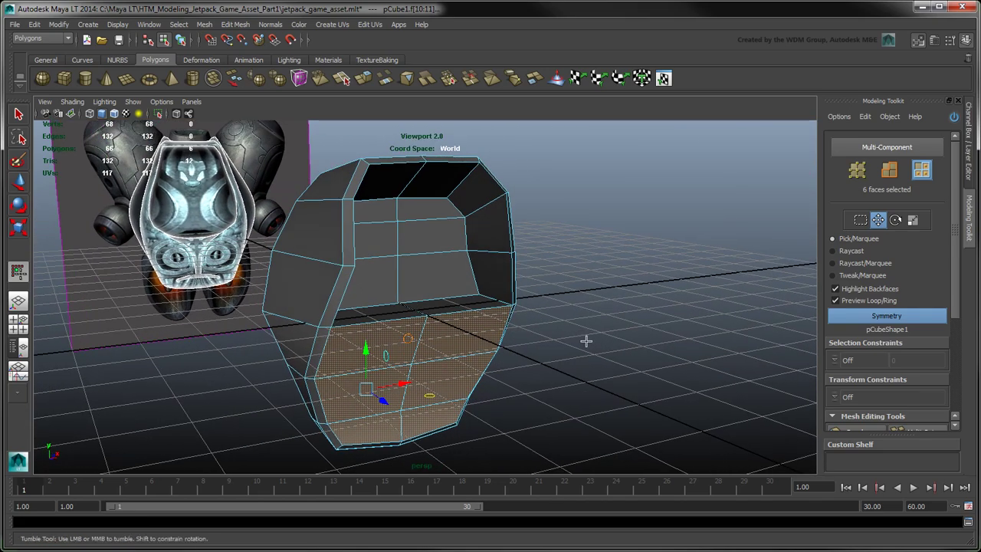
click(581, 337)
mouse_move(575, 338)
alt+middle_down()
mouse_move(559, 335)
mouse_move(582, 328)
alt+middle_up()
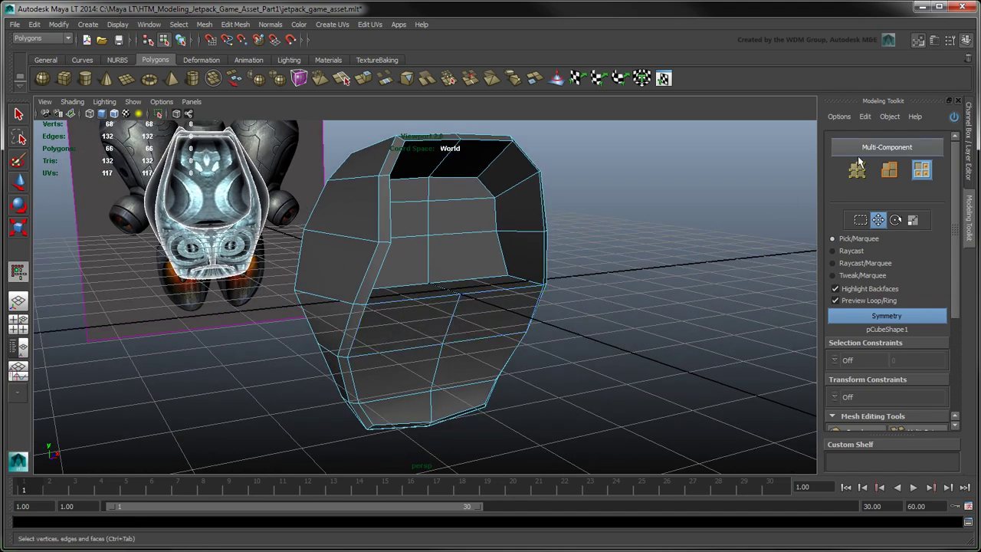
scroll(529, 314, up, 6)
Select the lower section's edge ring and connect it with a single-segment edge loop
click(558, 260)
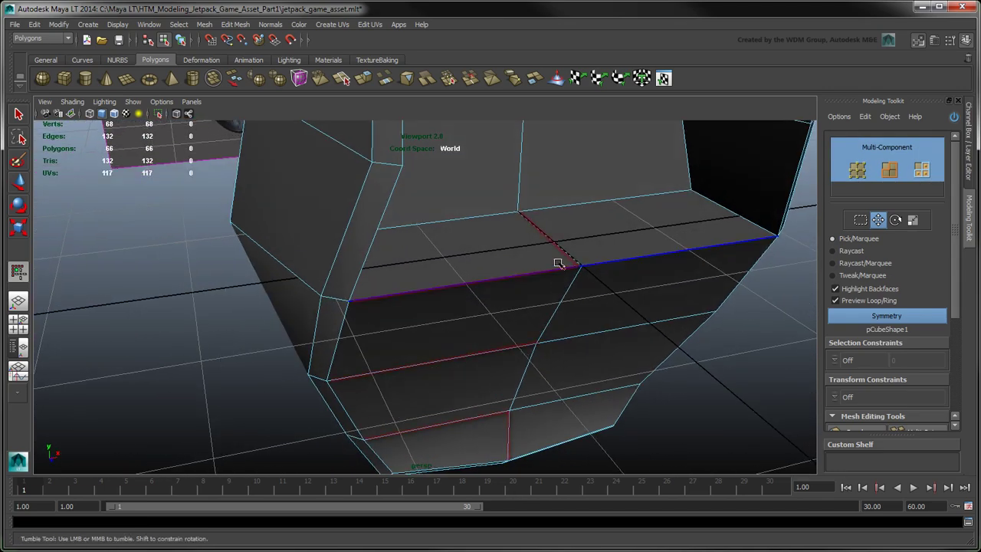
double_click(470, 287)
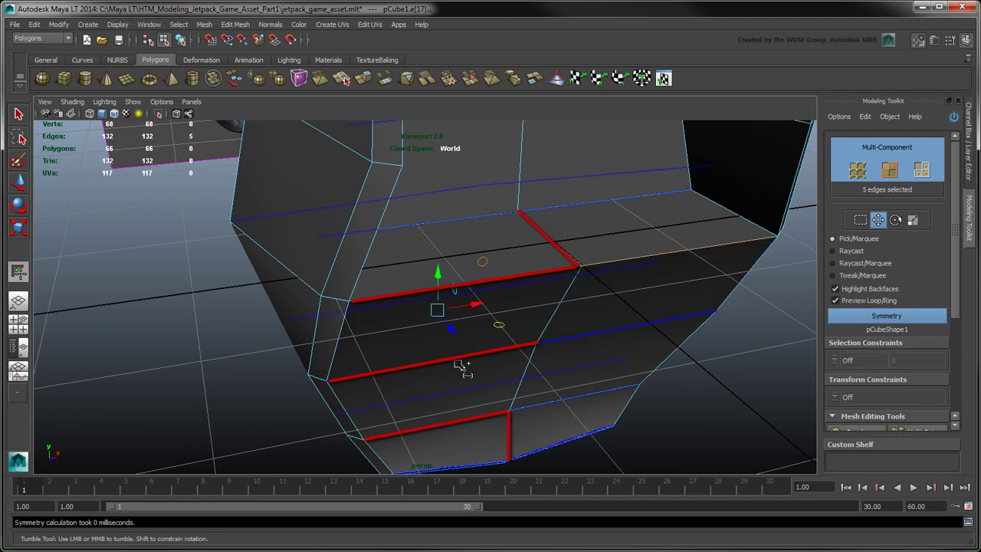
alt+middle_drag(478, 422, 593, 366)
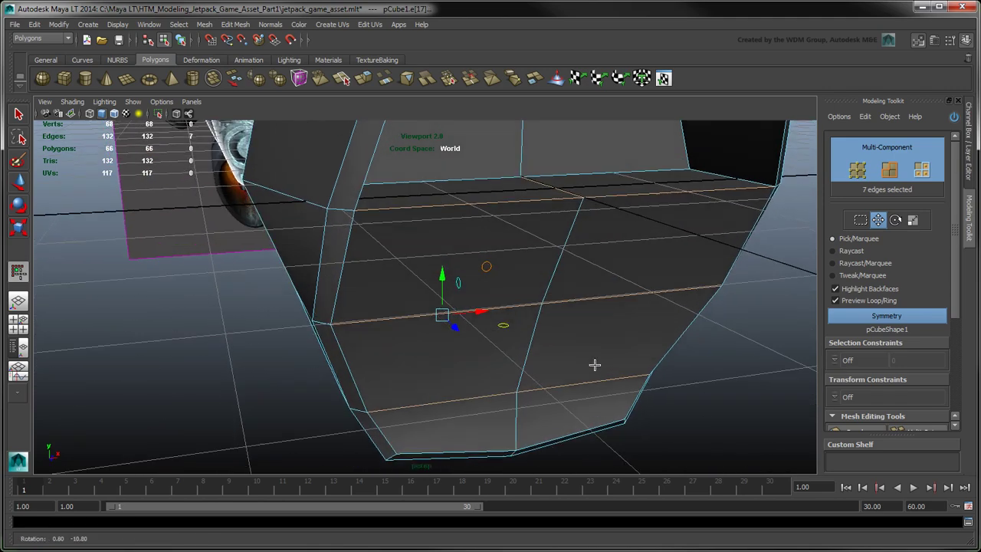
shift+click(518, 427)
scroll(888, 306, down, 5)
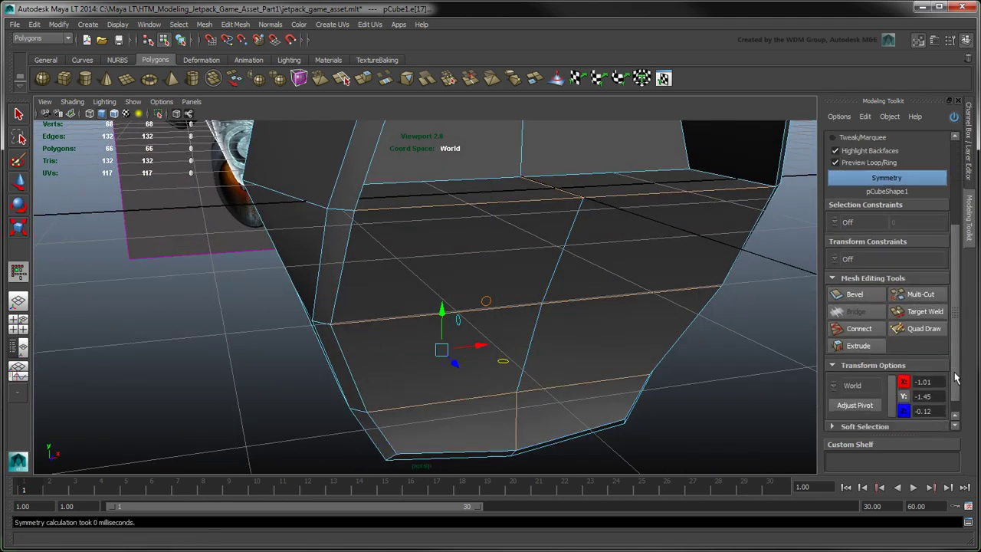
click(858, 321)
click(874, 420)
key(Return)
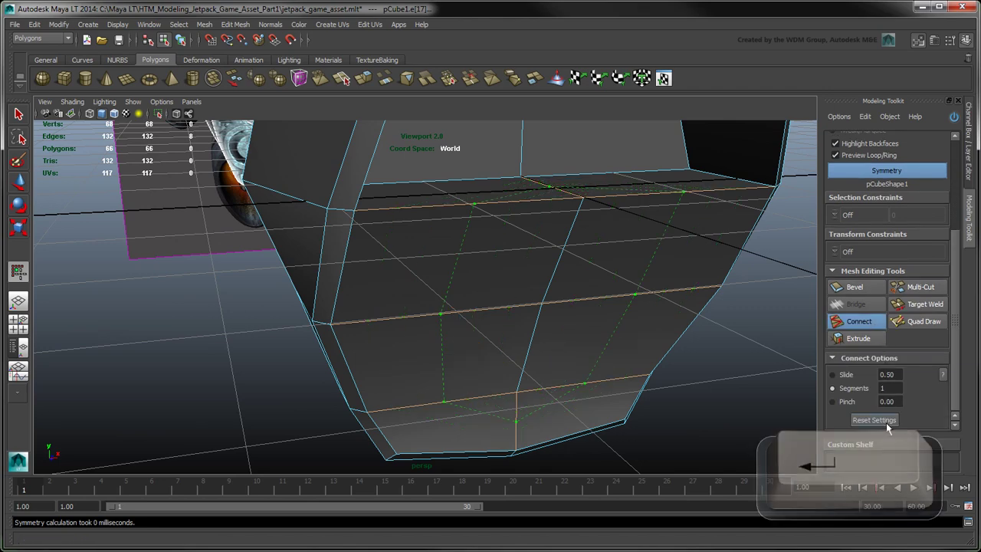
Move the two new front faces down and outward
alt+drag(792, 370, 580, 323)
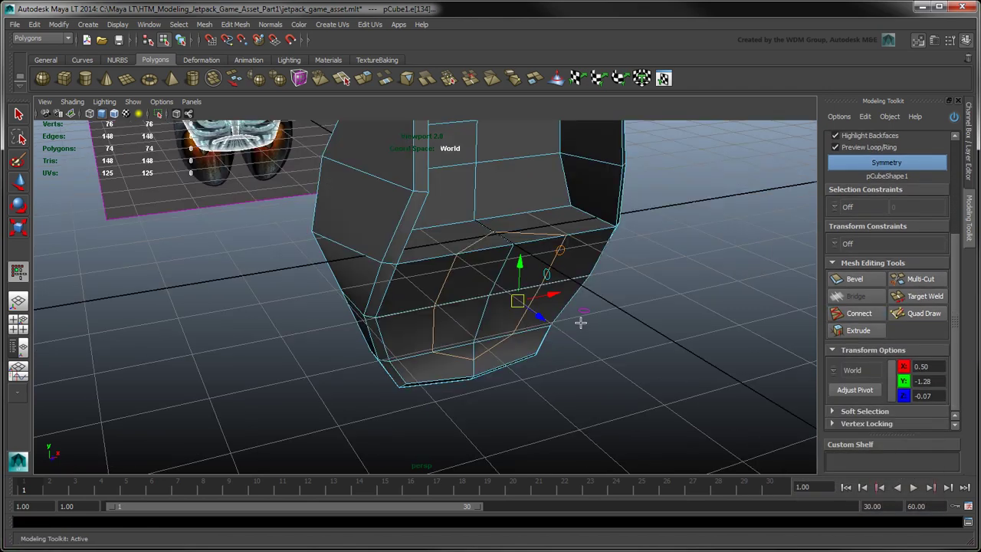
click(482, 275)
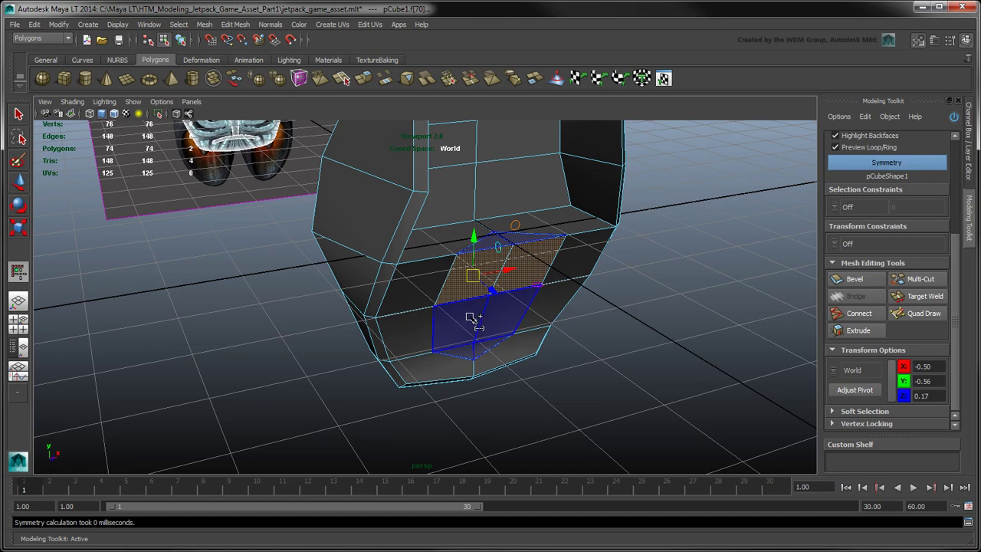
shift+click(485, 317)
drag(485, 317, 515, 347)
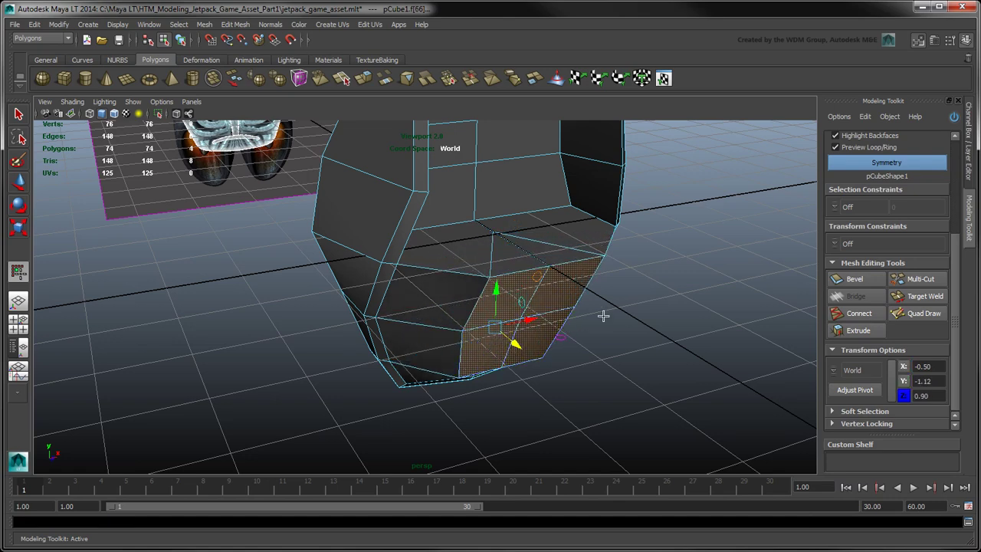
alt+drag(603, 315, 558, 274)
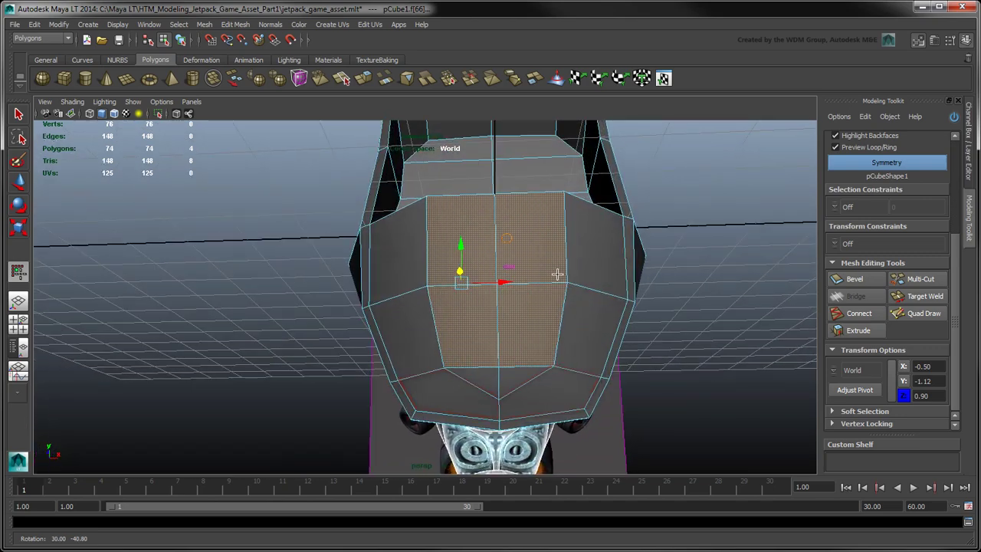
Connect two opposite underside vertices with a new edge
alt+drag(558, 274, 587, 316)
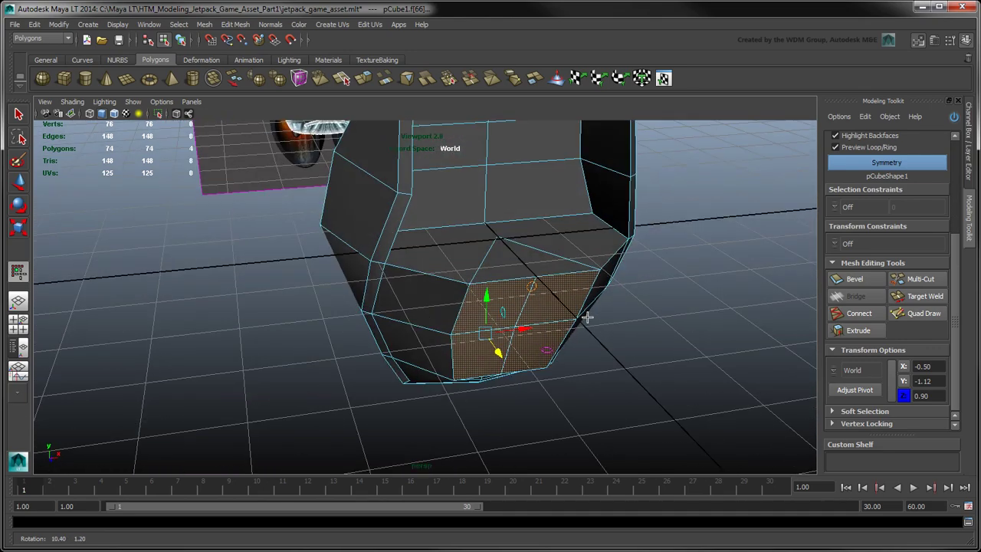
scroll(587, 316, up, 2)
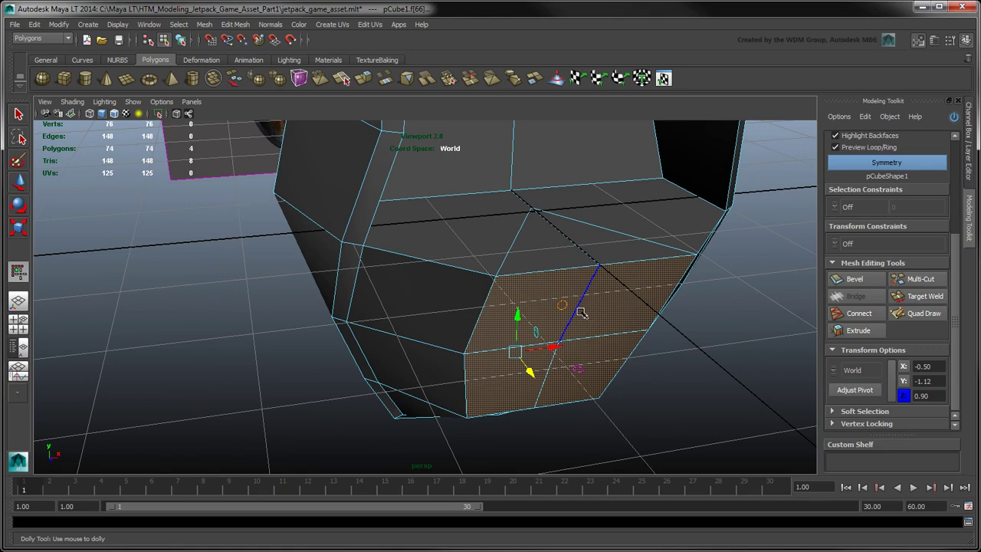
mouse_move(582, 312)
alt+mouse_down()
mouse_move(531, 315)
mouse_move(564, 273)
mouse_move(572, 314)
alt+mouse_up()
alt+middle_drag(572, 314, 593, 283)
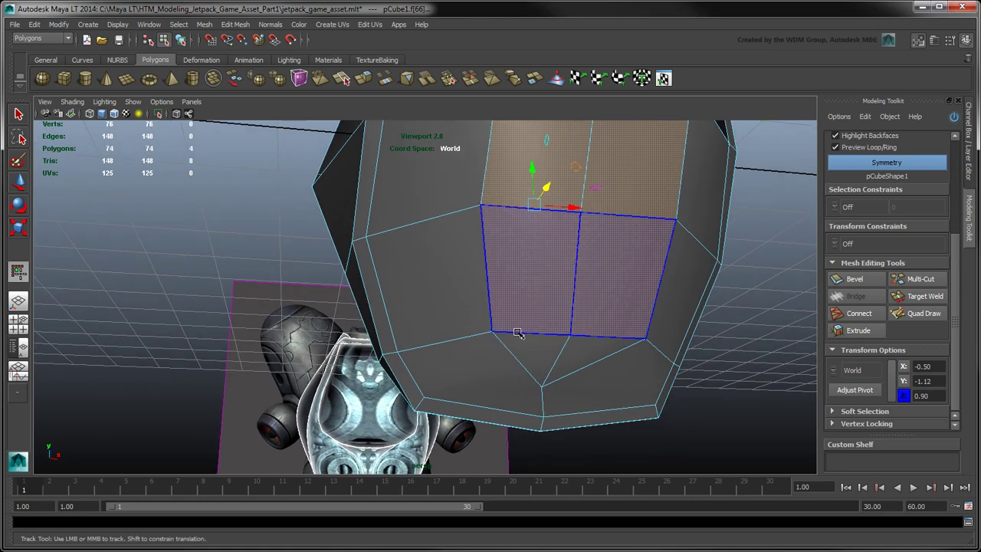
click(424, 393)
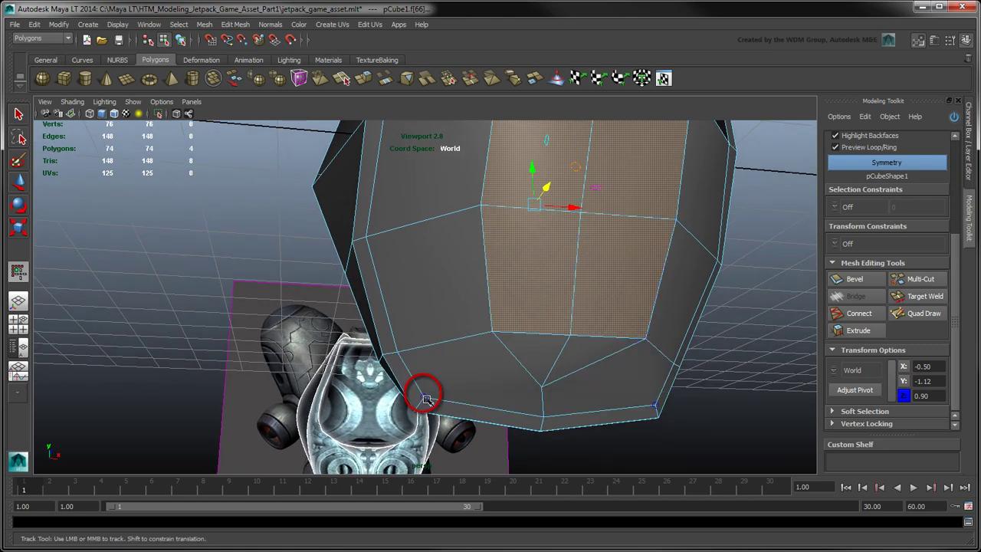
shift+click(514, 363)
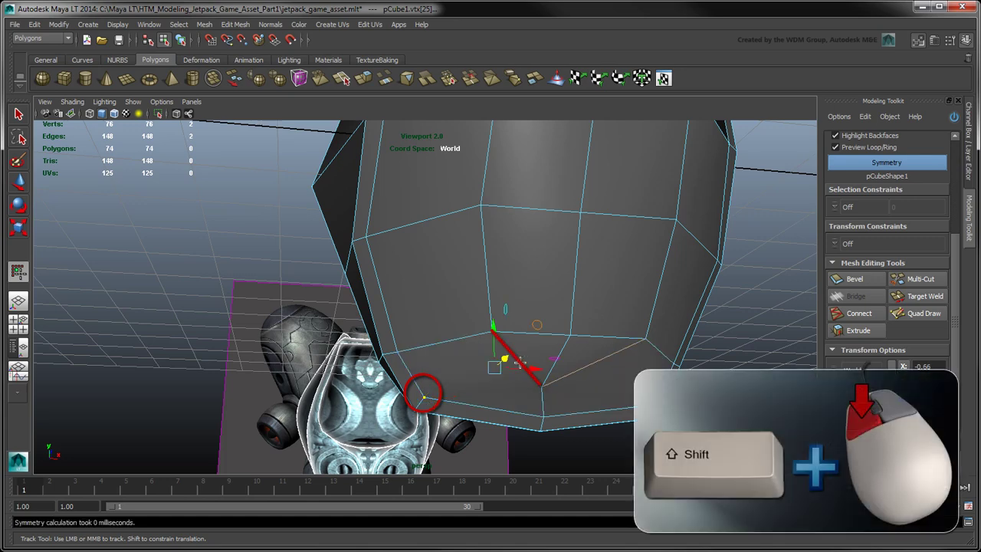
click(850, 319)
key(Return)
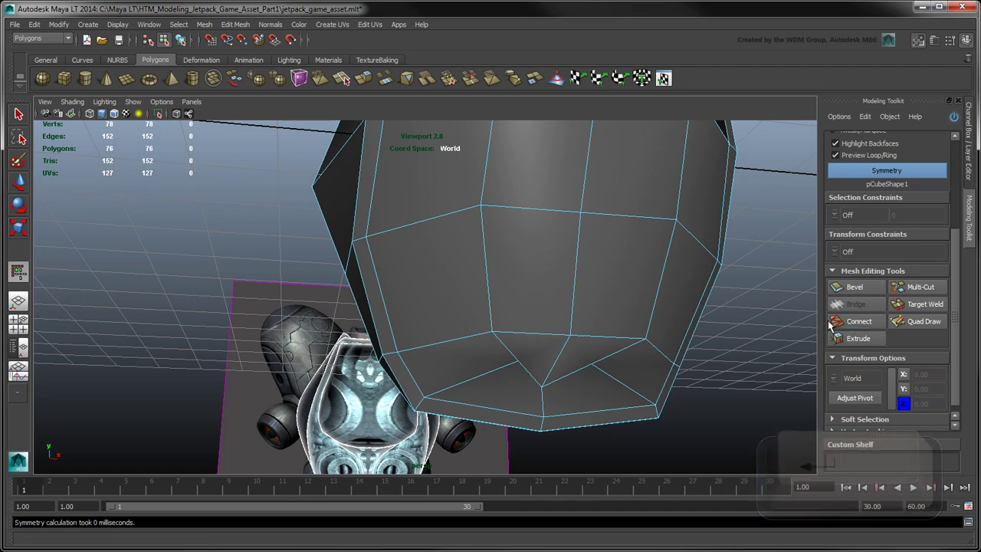
Select another underside edge and connect the selected edges
alt+drag(580, 282, 543, 400)
shift+click(373, 150)
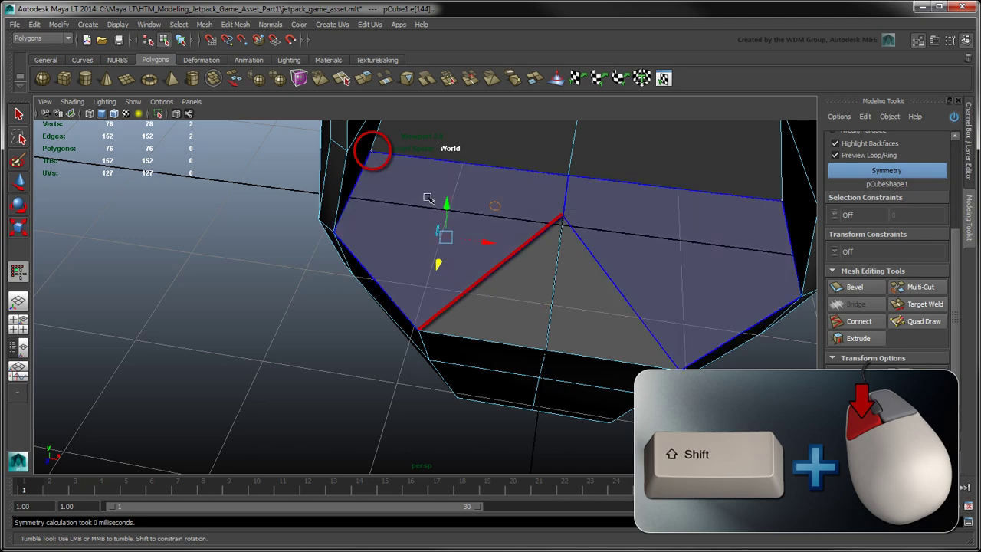
click(859, 321)
Confirm the new edges, then Edge Slide bottom vertices along their edges to even the quads
key(Return)
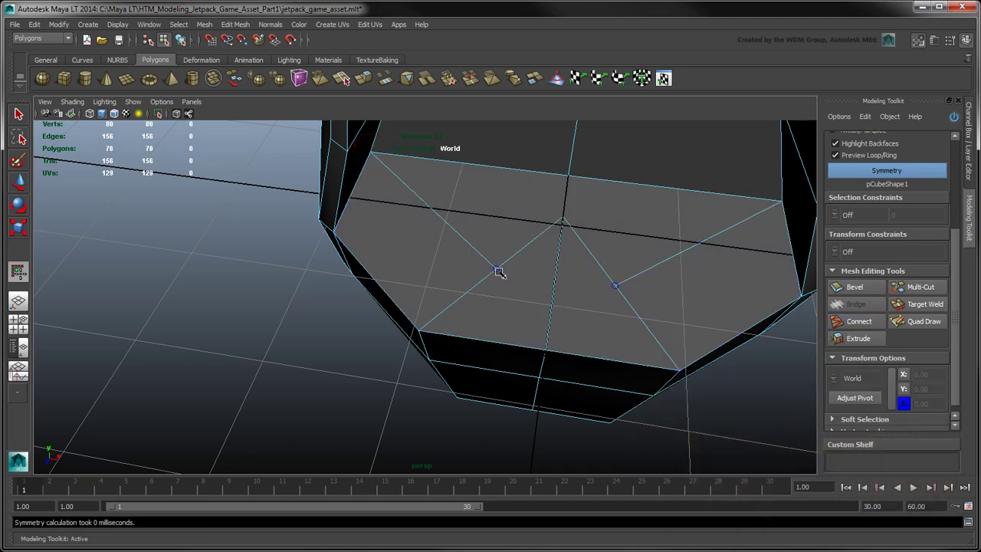
click(498, 271)
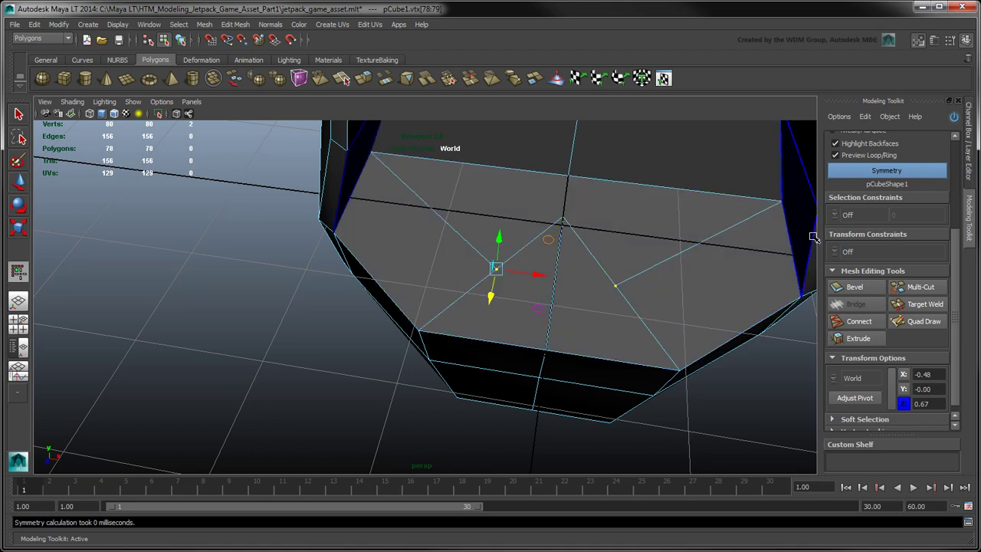
click(837, 252)
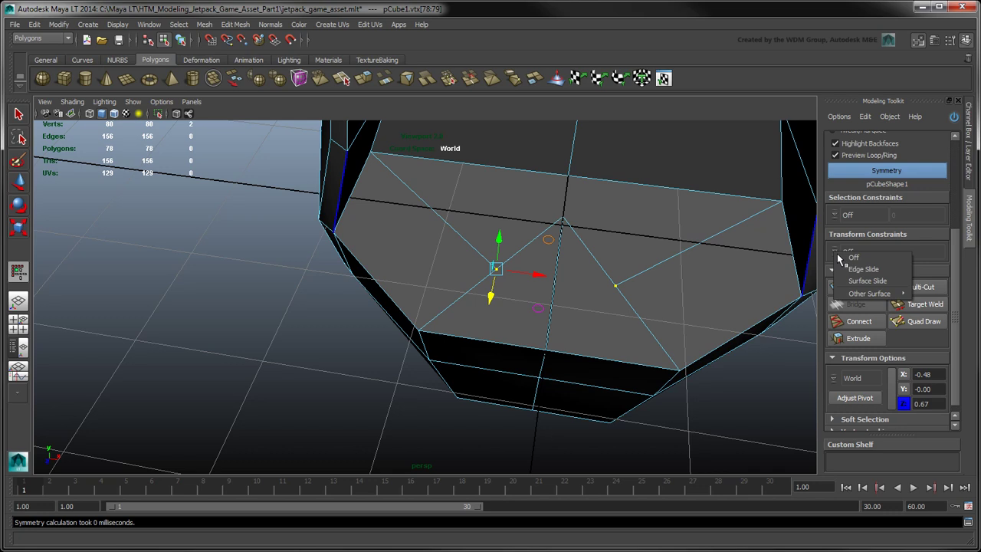
click(863, 269)
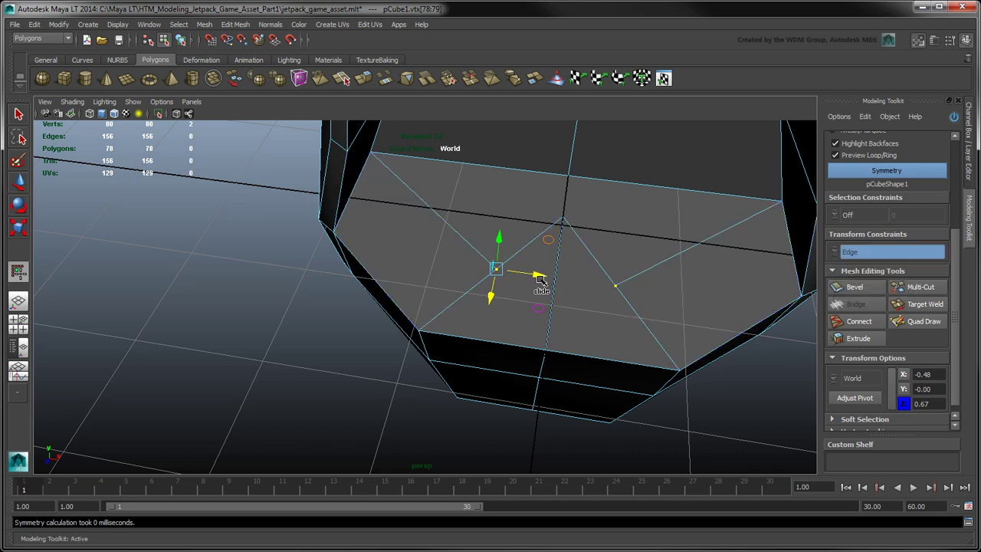
drag(506, 275, 526, 275)
click(521, 346)
drag(533, 355, 490, 387)
alt+drag(575, 267, 521, 320)
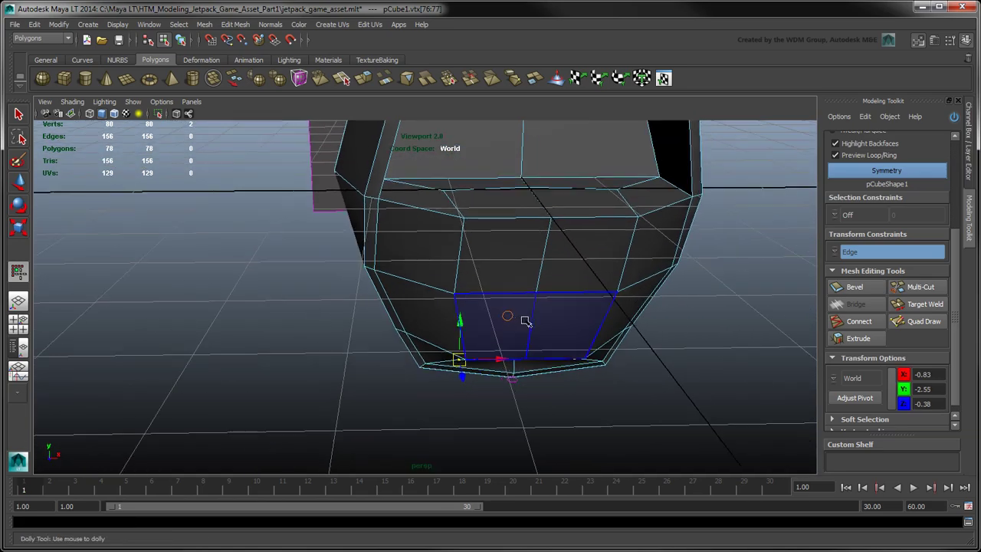
alt+right_drag(521, 319, 468, 362)
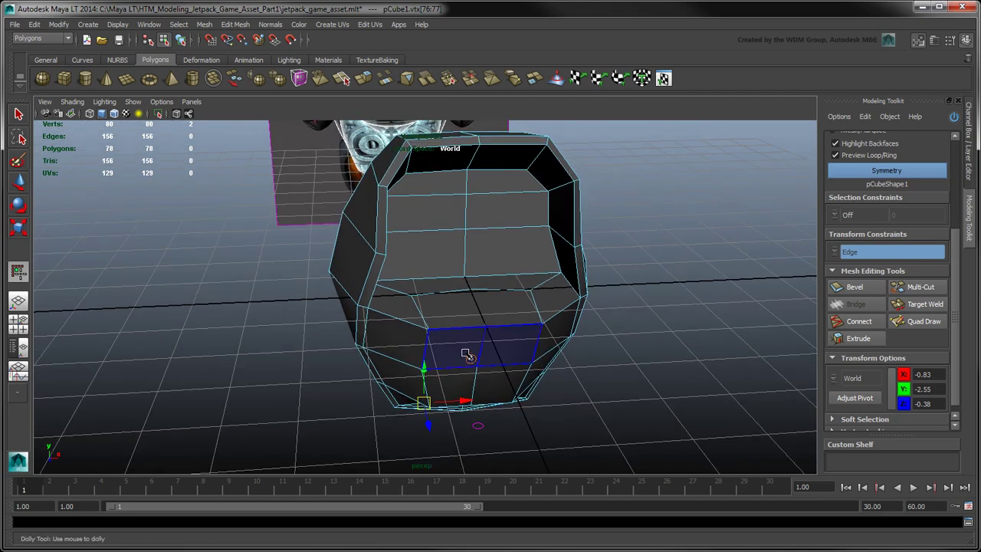
alt+drag(466, 354, 633, 360)
click(838, 331)
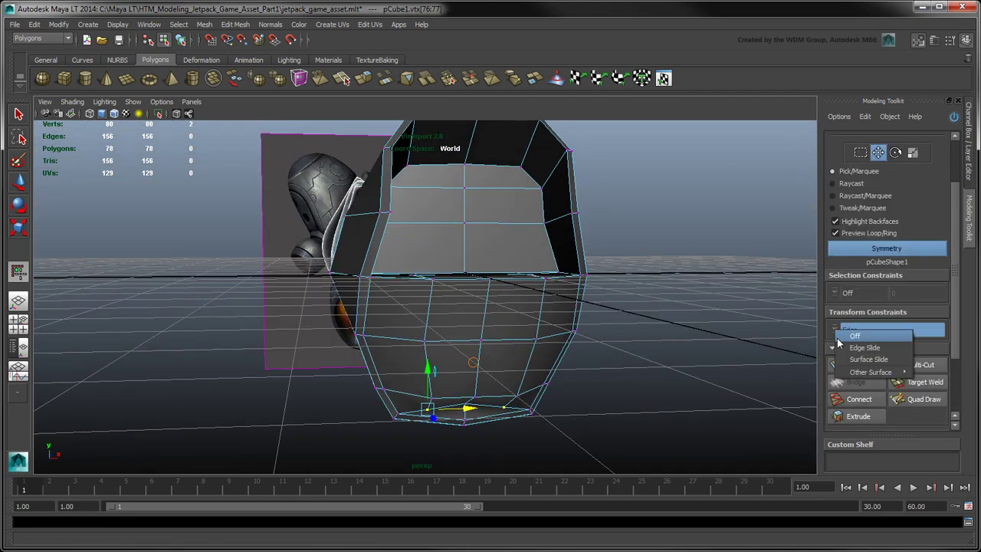
Turn the Edge Slide constraint off and move the lower vertices onto the side-view reference outline
click(843, 337)
key(space)
key(space)
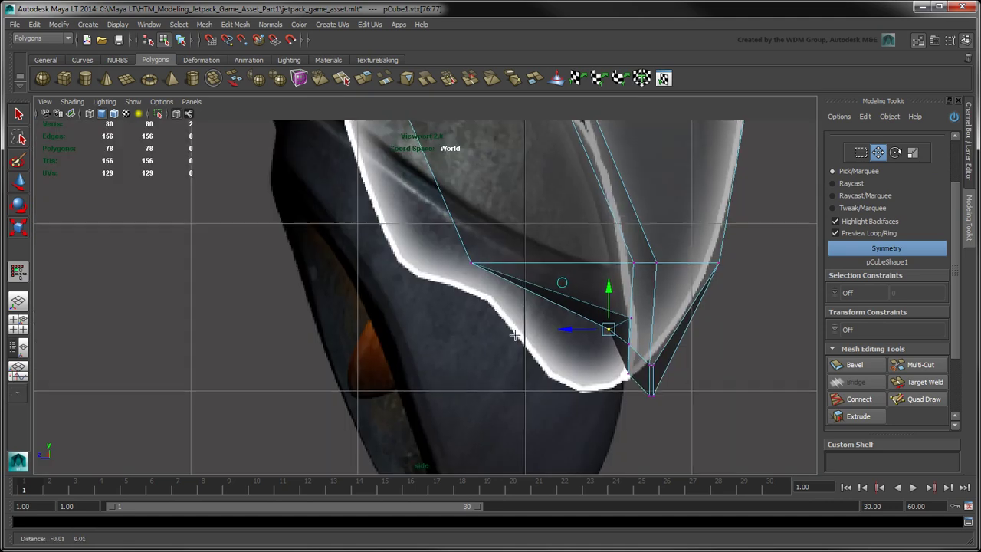
alt+right_drag(514, 335, 460, 337)
click(406, 230)
drag(406, 230, 450, 349)
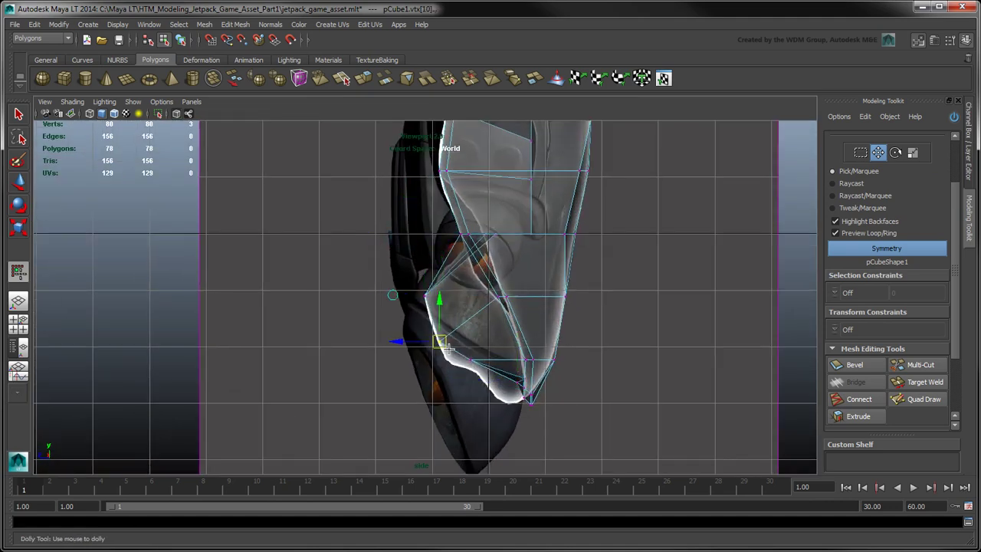
alt+right_drag(468, 374, 539, 363)
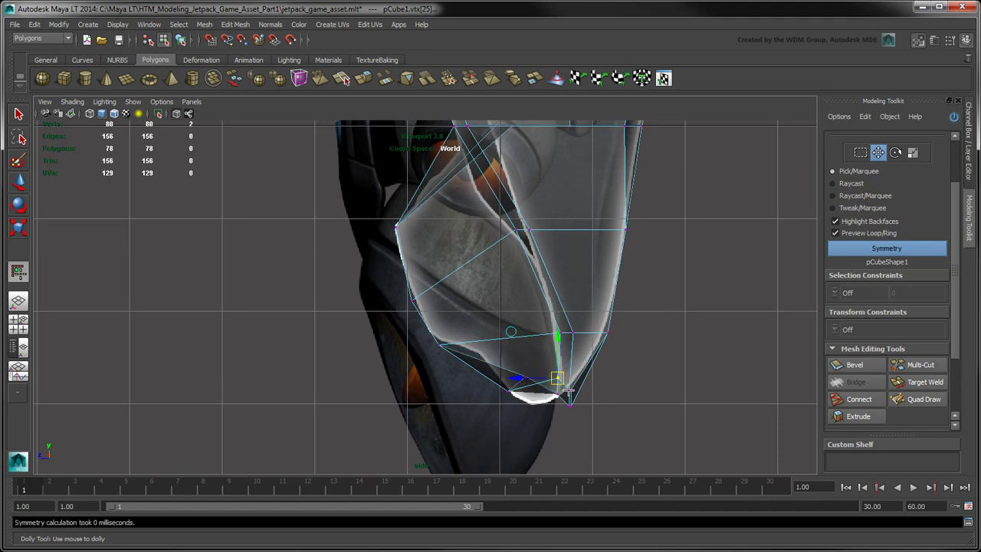
click(522, 374)
Inspect the smoothed shell in perspective, then return it to the unsmoothed cage display
key(space)
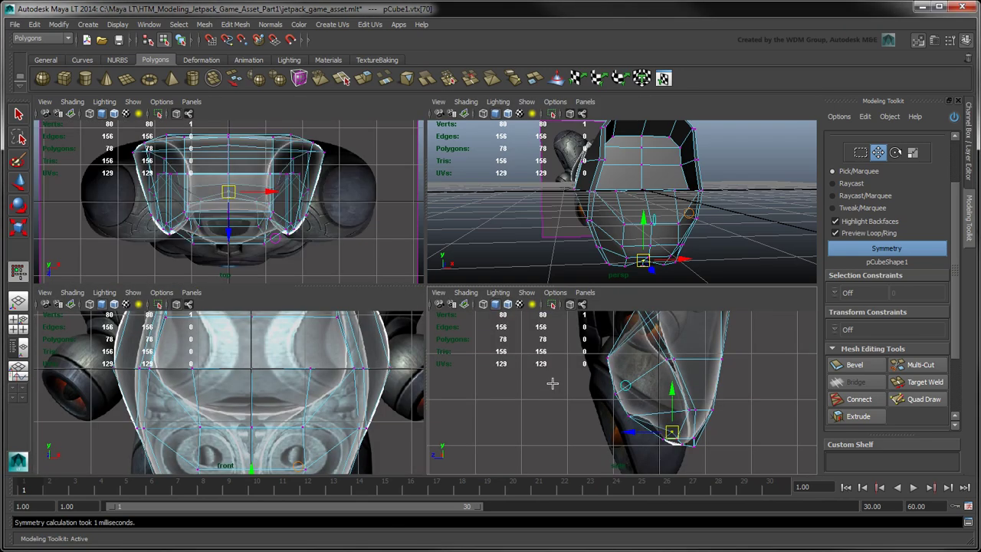
key(space)
alt+drag(687, 213, 536, 292)
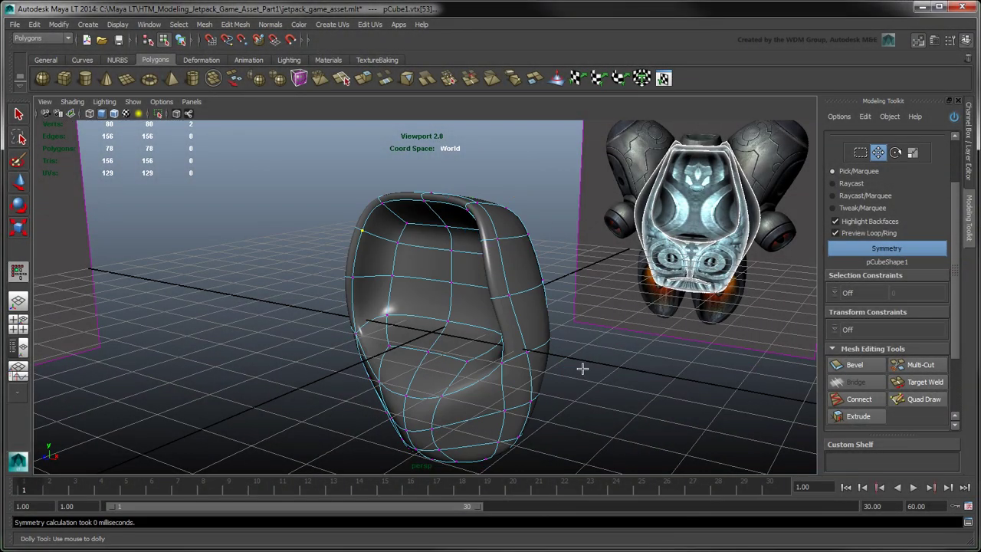
alt+drag(580, 368, 629, 370)
key(1)
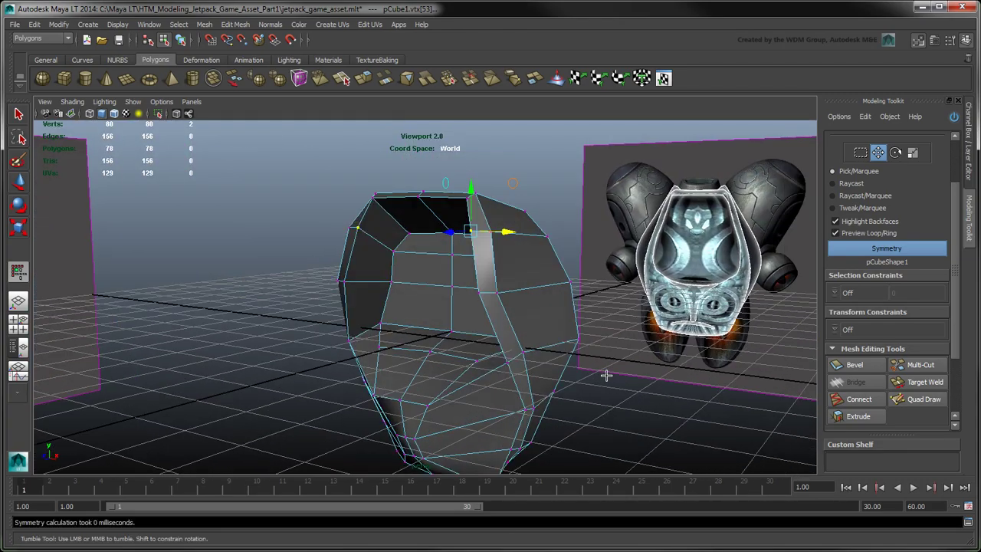
scroll(627, 370, up, 3)
Inset the two top faces with an extrude of offset 0.3
alt+drag(619, 336, 536, 341)
scroll(962, 176, up, 2)
scroll(962, 176, up, 1)
click(921, 169)
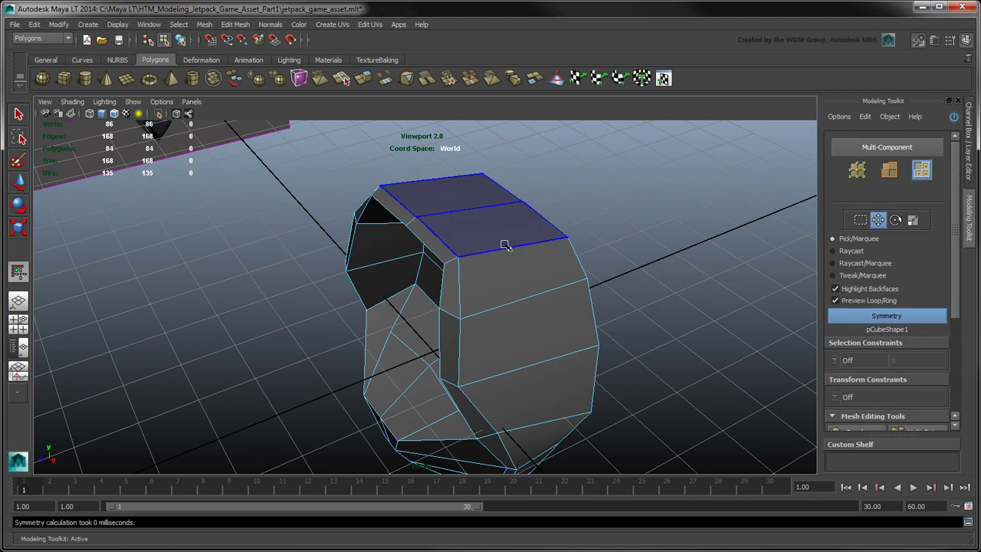
drag(954, 226, 957, 327)
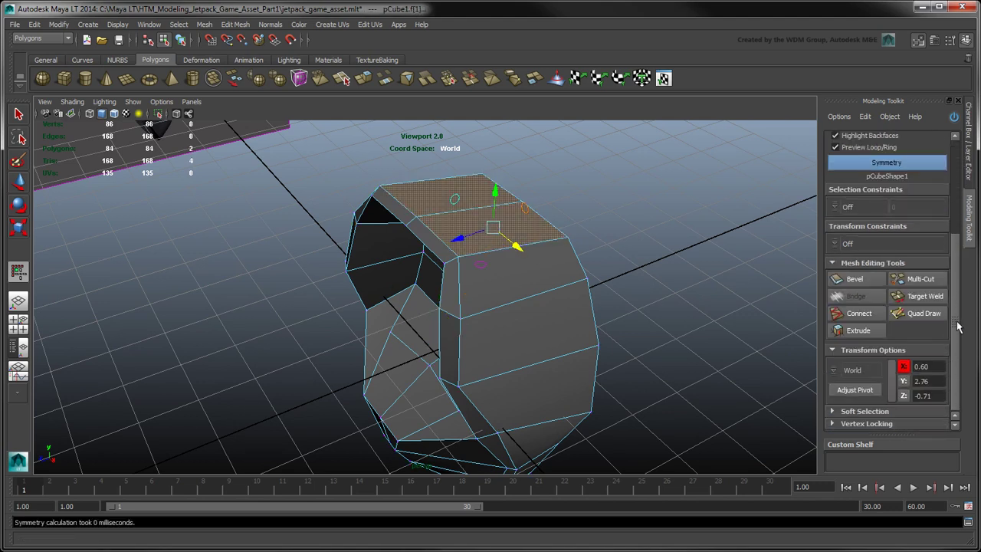
click(866, 330)
click(889, 425)
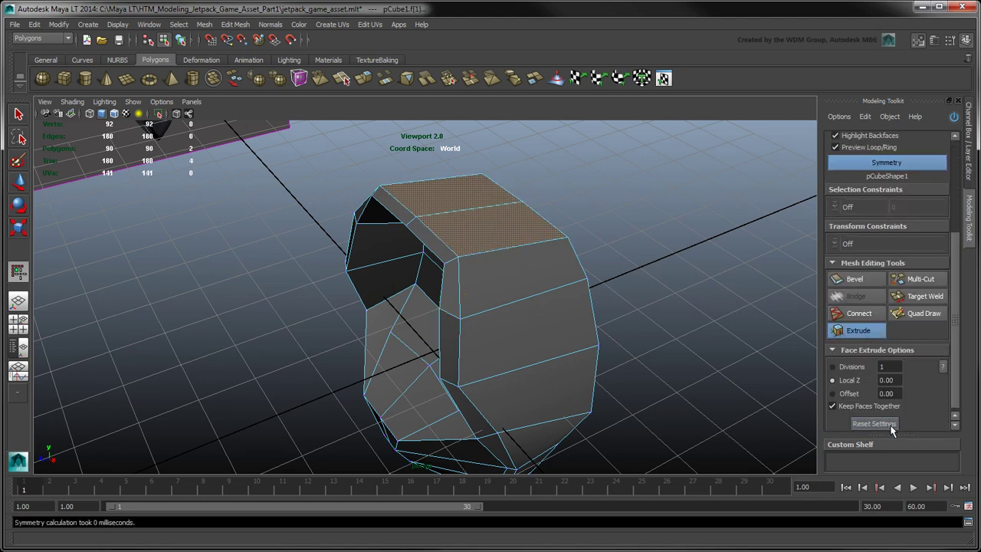
text(0.3)
key(Return)
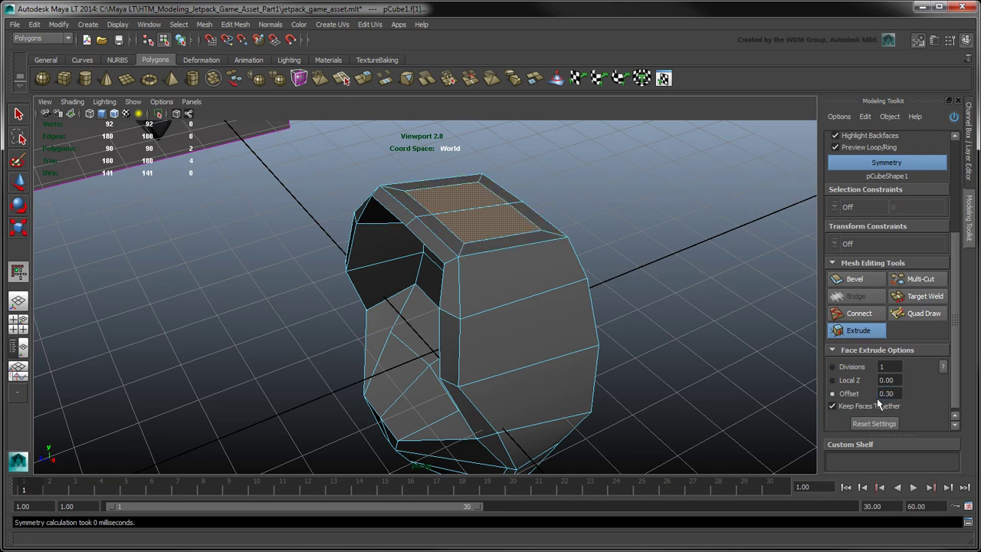
key(w)
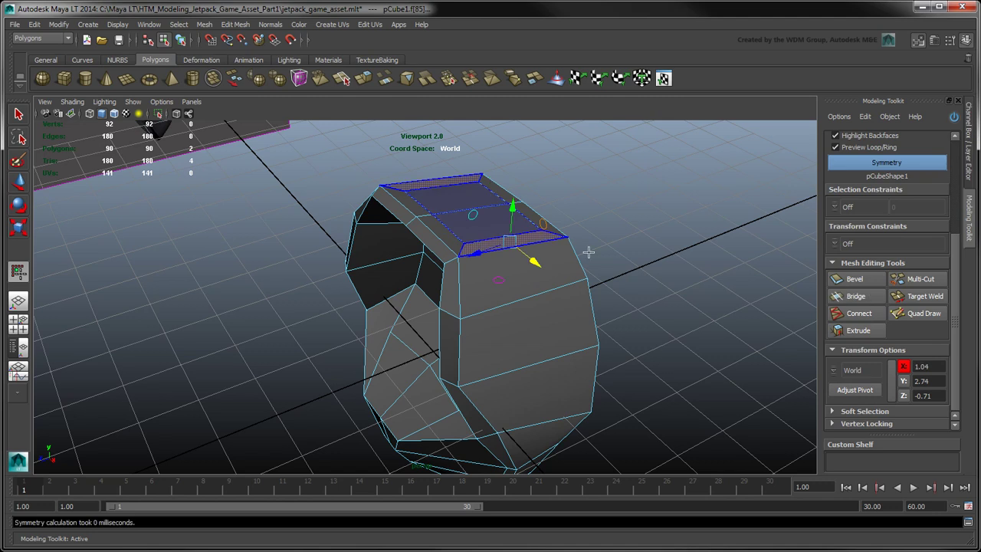
Extrude the inset faces again, raising them into tall ear tabs
click(862, 335)
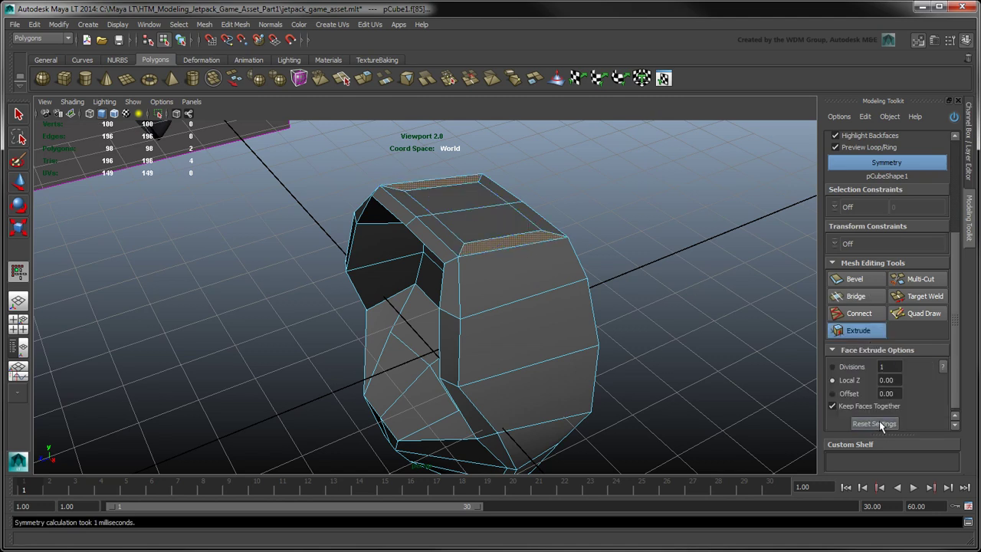
drag(719, 341, 766, 342)
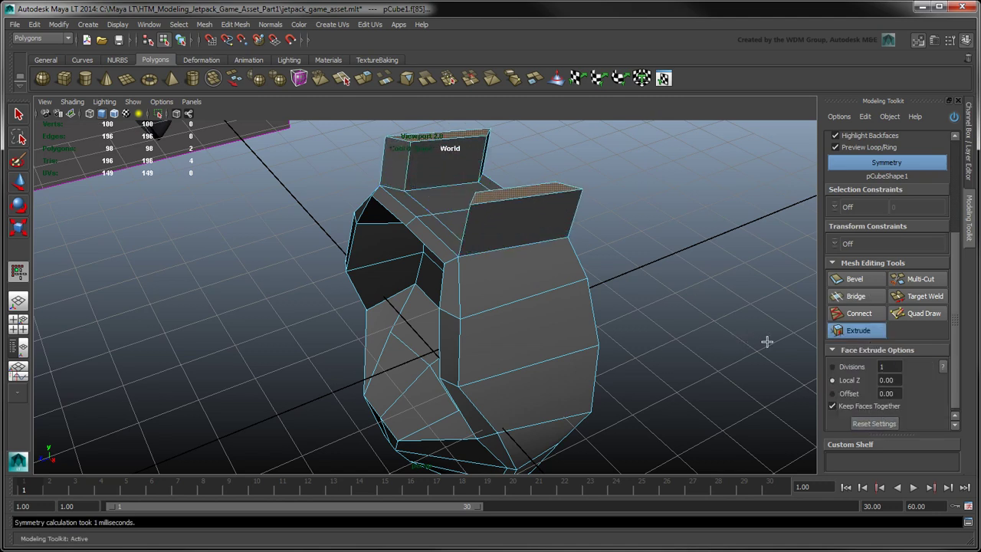
alt+drag(660, 246, 551, 253)
scroll(961, 205, up, 3)
In the side view, lower and flatten the tab's upper vertices
scroll(961, 206, up, 2)
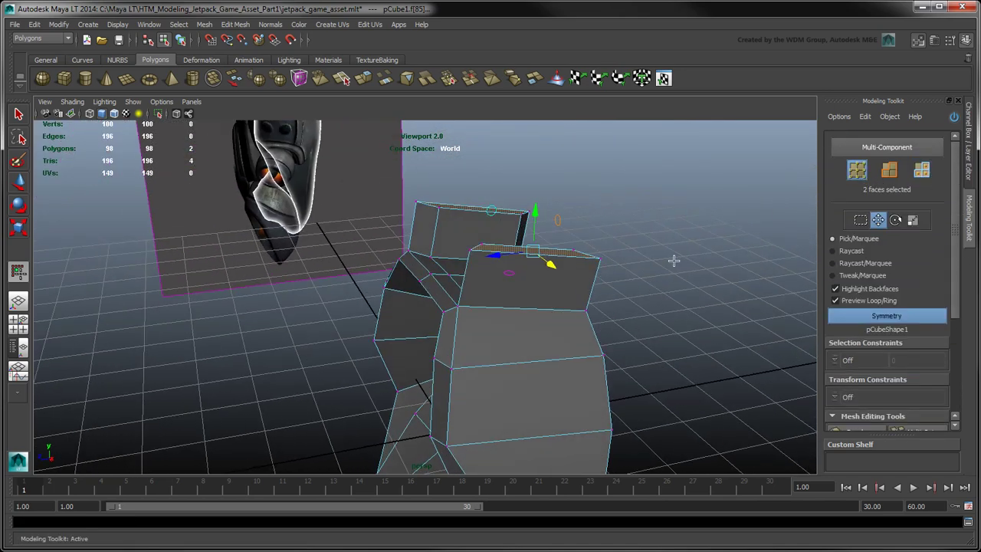
key(space)
key(space)
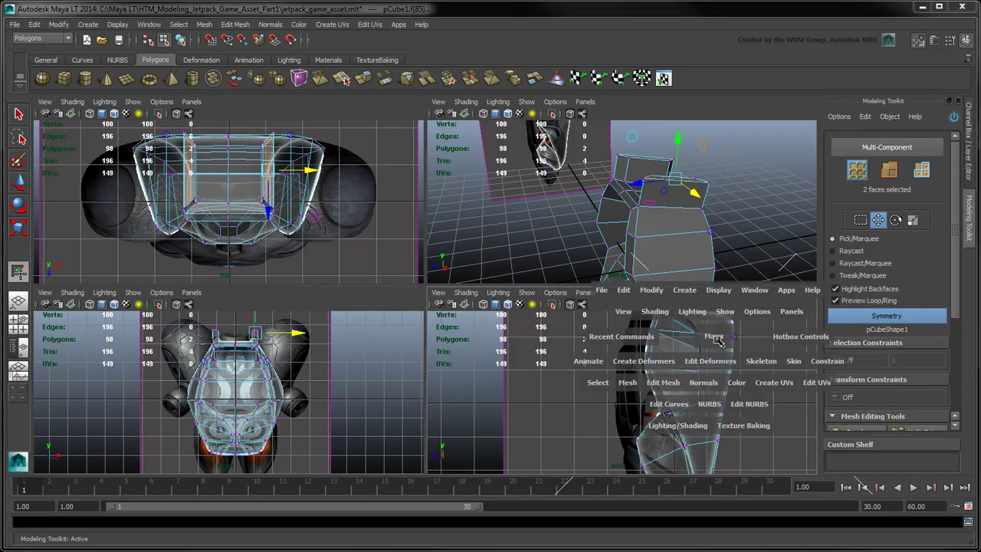
alt+right_drag(588, 293, 547, 337)
drag(447, 186, 494, 244)
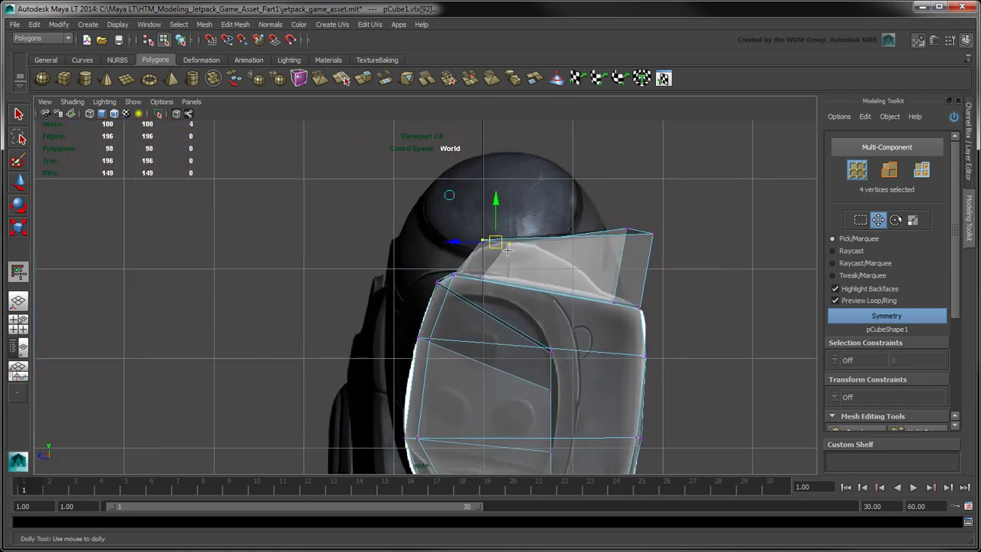
drag(569, 197, 677, 264)
drag(568, 230, 573, 271)
In the front view, pull the tab's outer corner down to match the reference, then review from above
key(space)
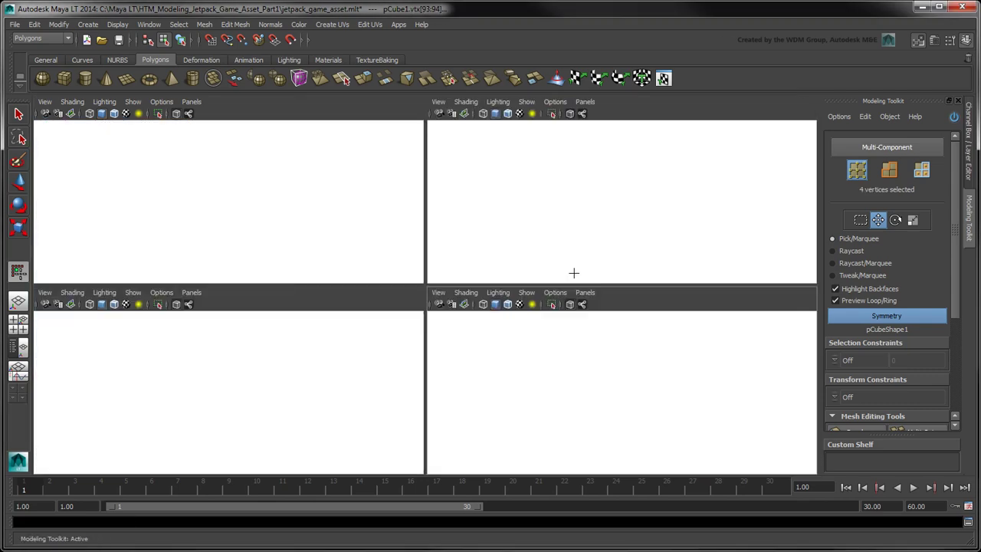
key(space)
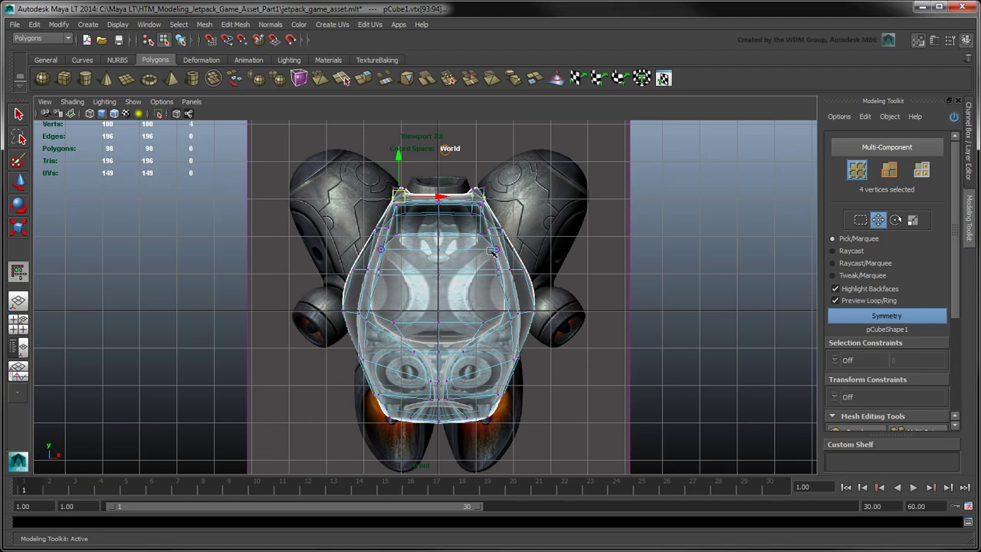
alt+right_drag(493, 252, 567, 361)
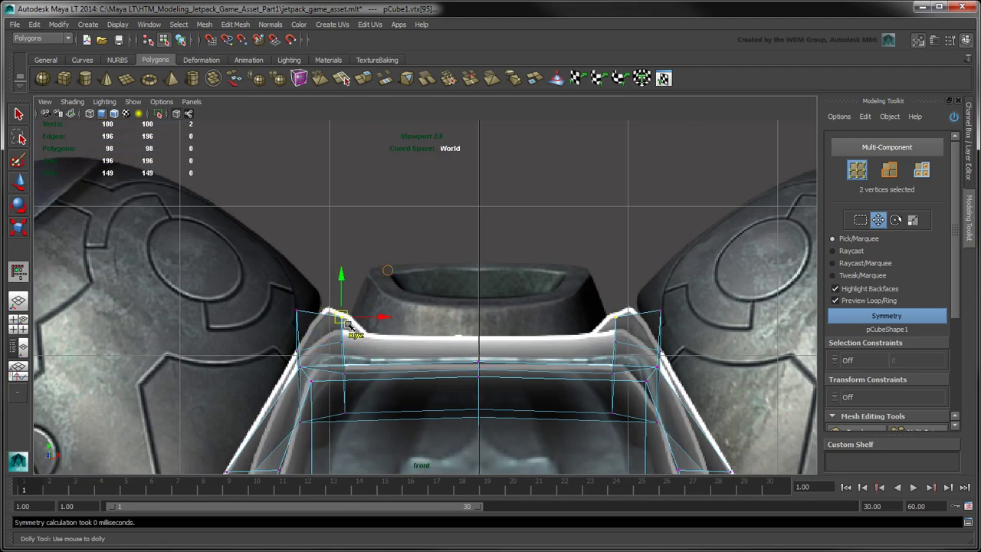
click(354, 319)
drag(356, 321, 317, 346)
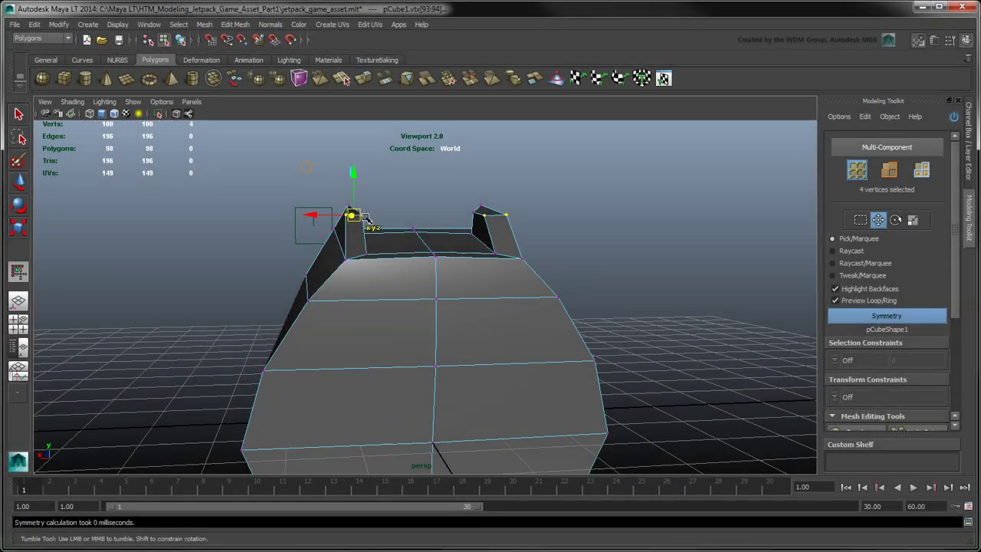
click(345, 234)
alt+drag(345, 234, 633, 276)
click(587, 320)
mouse_move(633, 276)
alt+middle_down()
mouse_move(713, 282)
mouse_move(642, 279)
alt+middle_up()
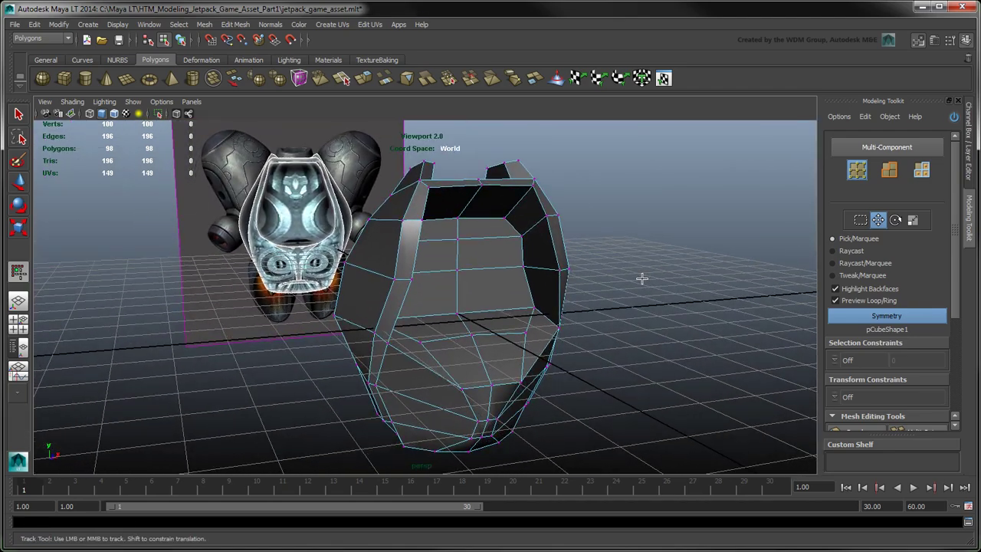